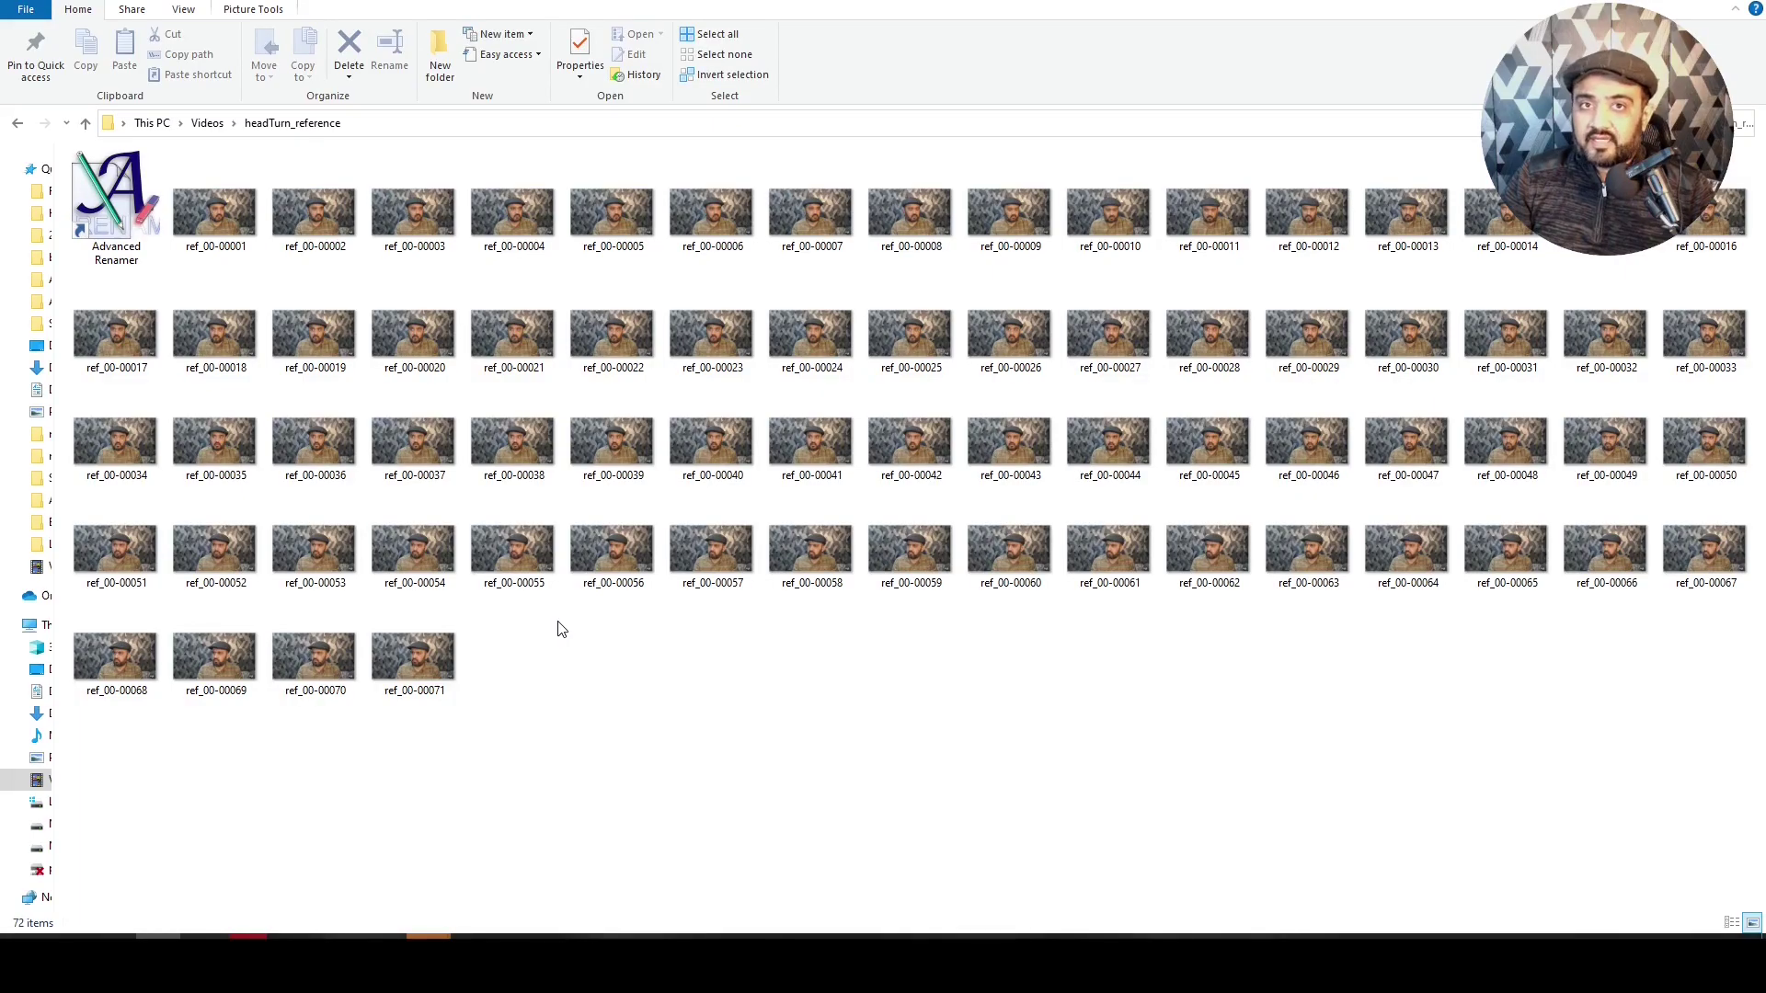
Launch Advanced Renamer and dismiss its registration reminder
{"action": "left_click", "coordinate": [214, 211]}
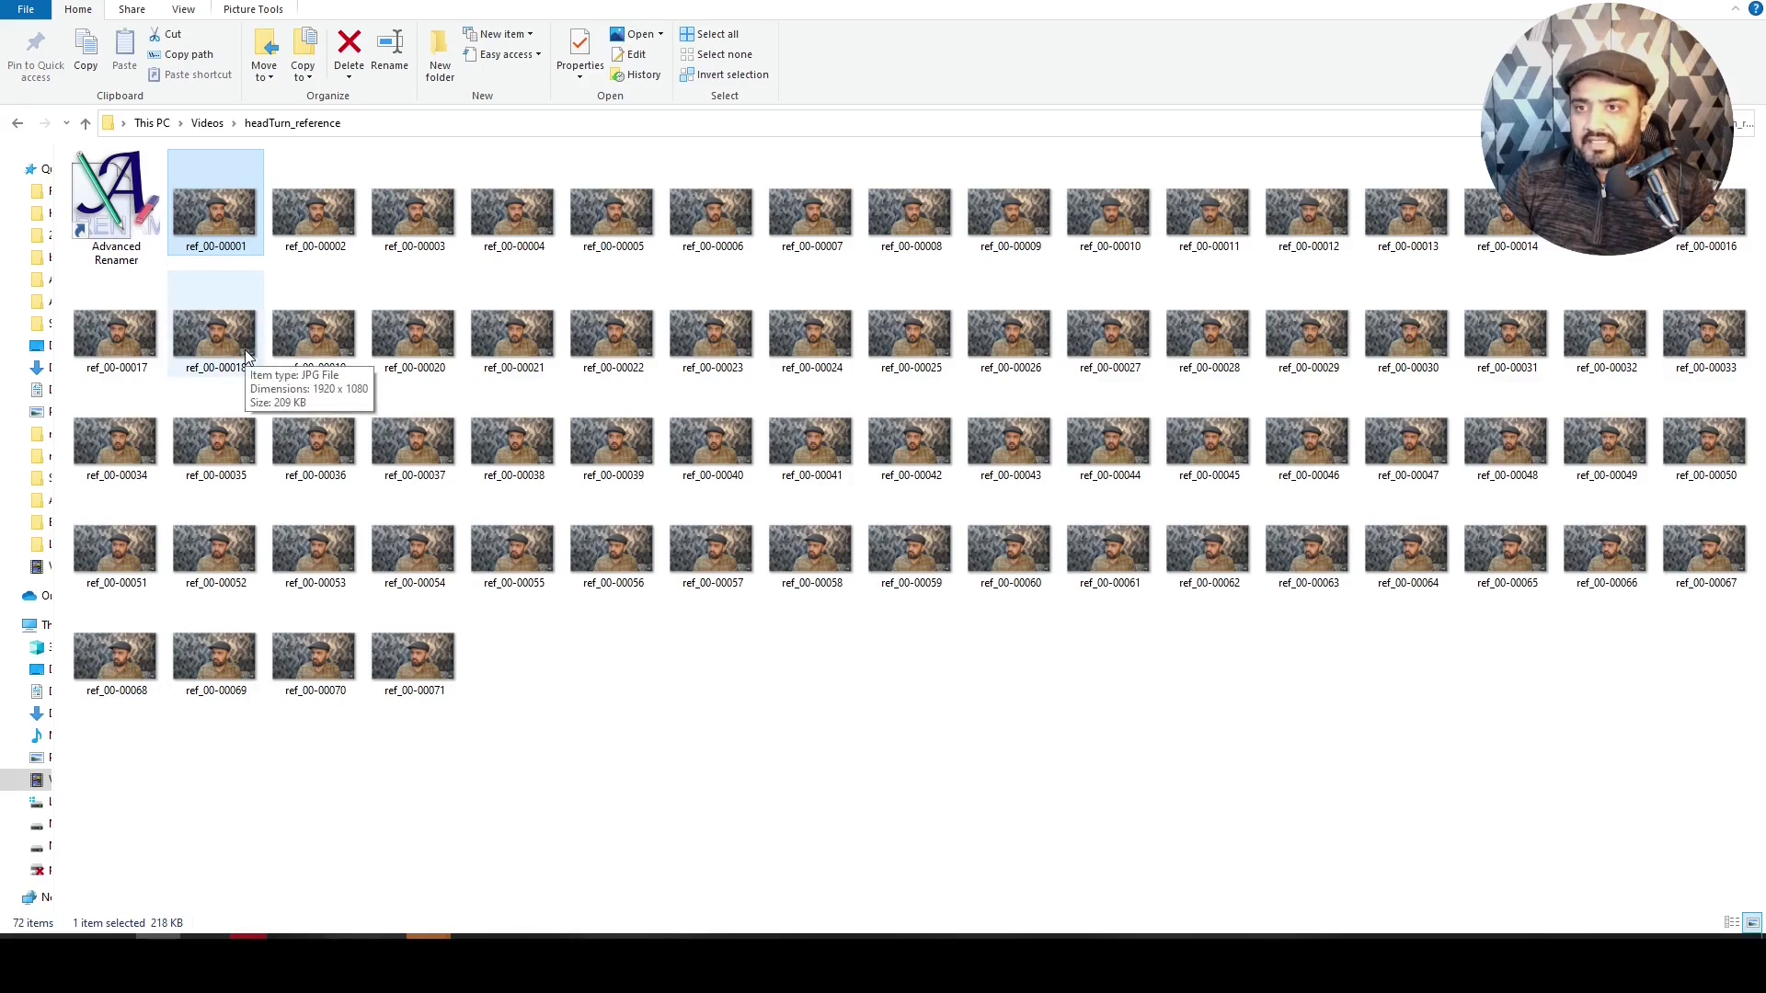
{"action": "left_click", "coordinate": [109, 237]}
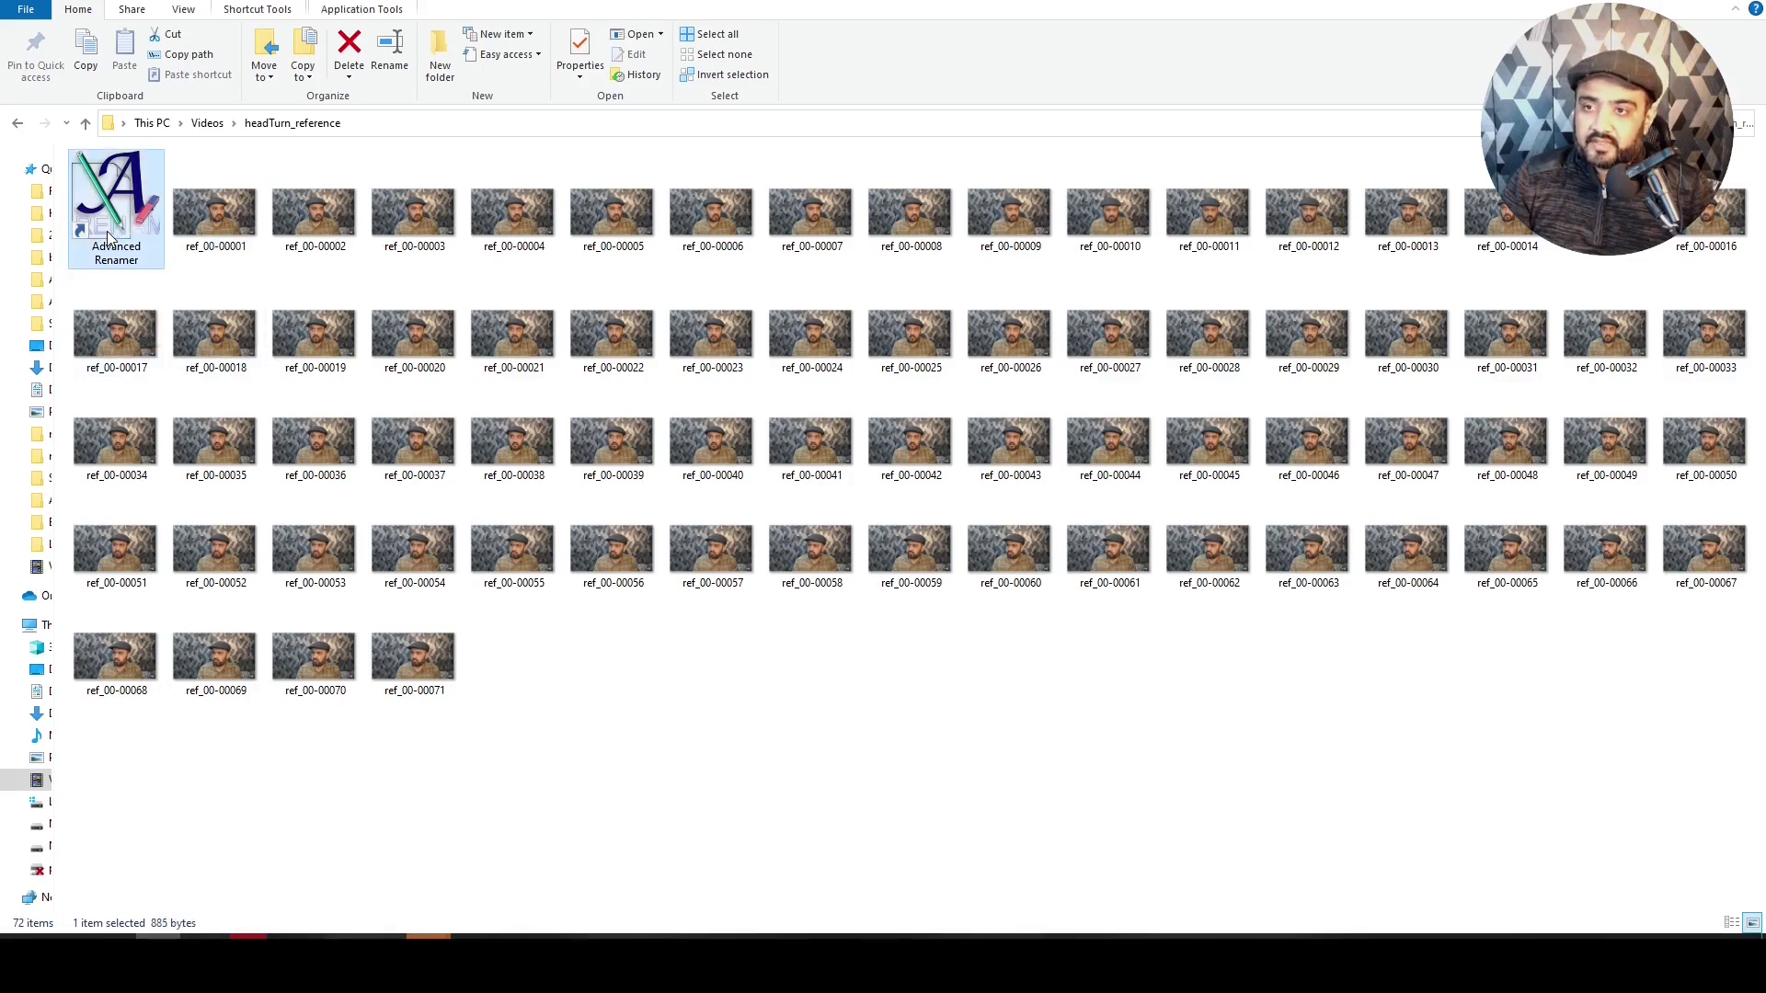
{"action": "double_click", "coordinate": [109, 237]}
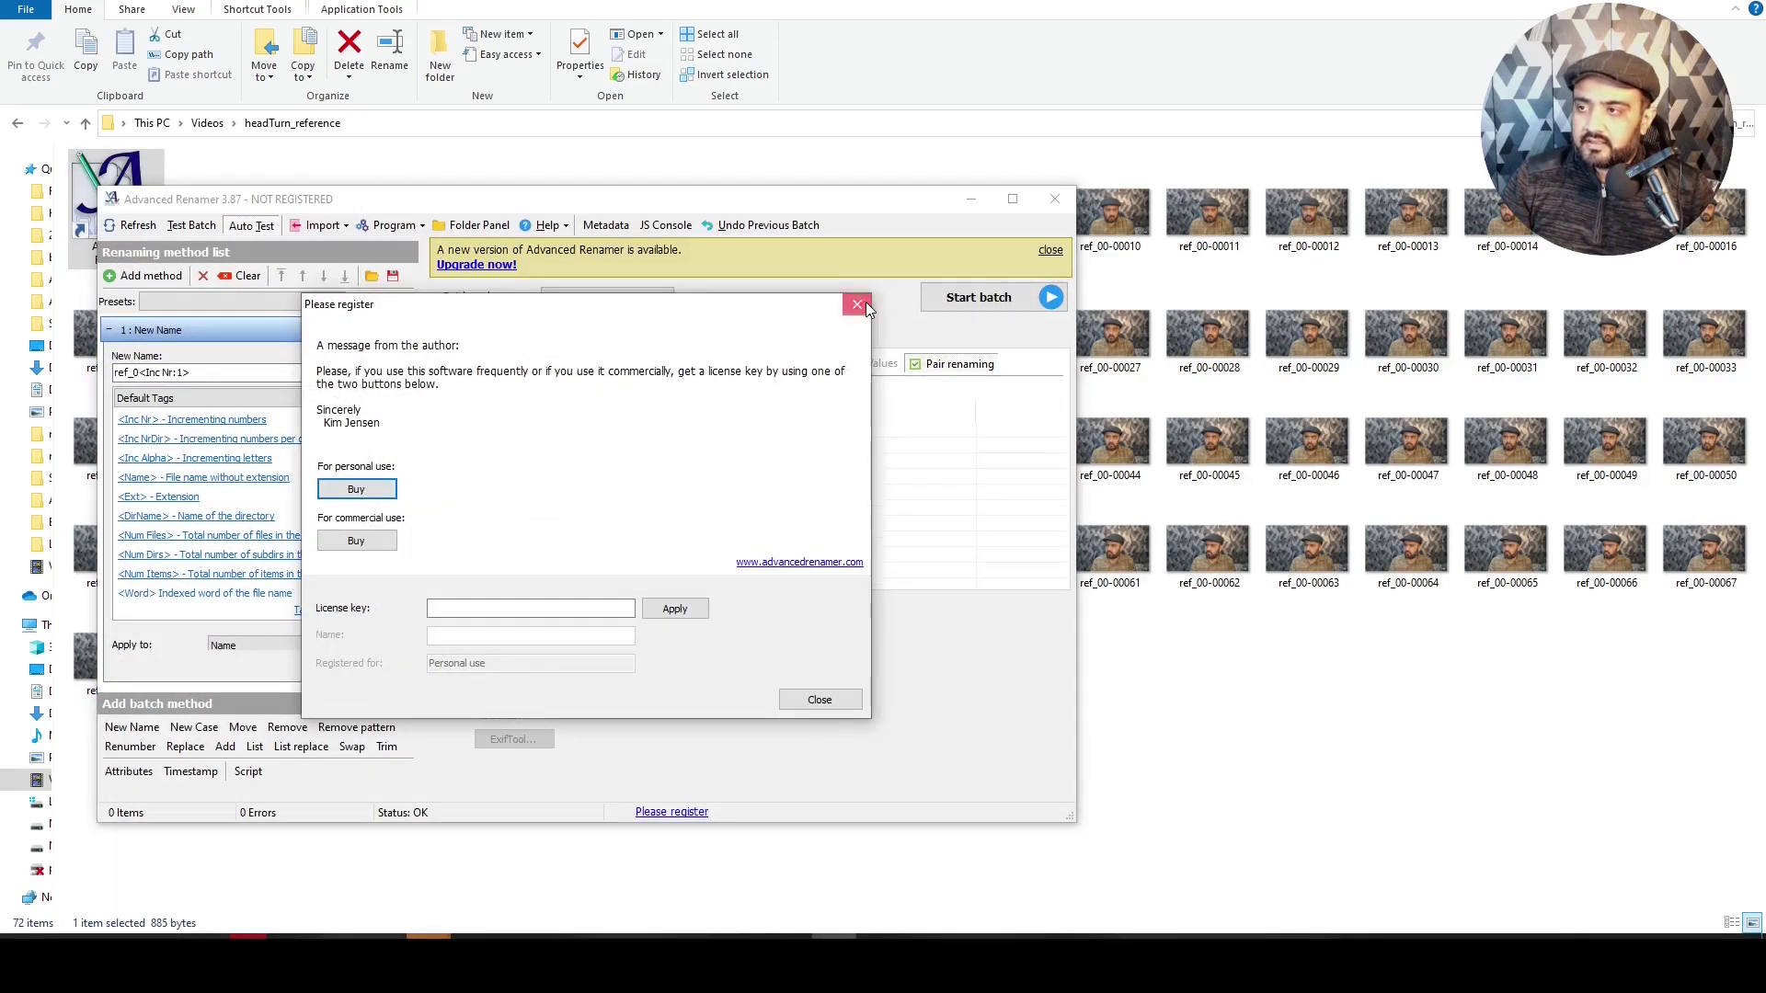
{"action": "left_click", "coordinate": [857, 305]}
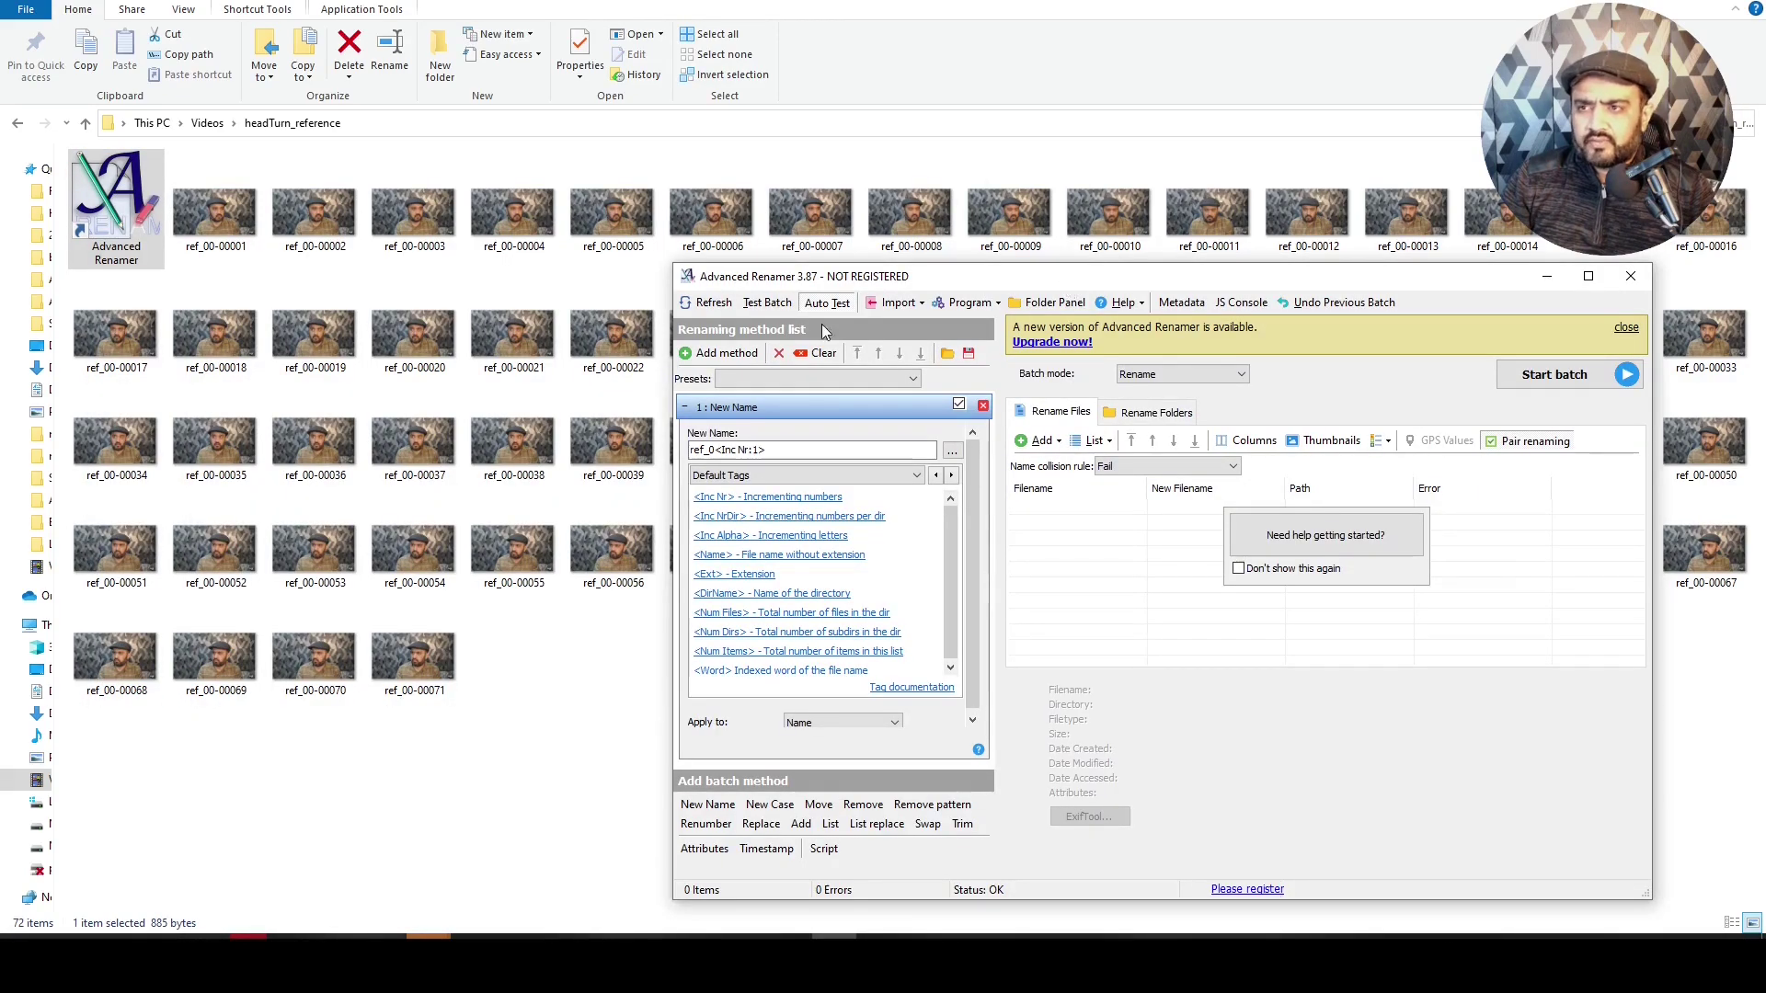
Add all 71 ref_00 frame images to the rename list and maximize the renamer window
{"action": "left_click", "coordinate": [211, 232]}
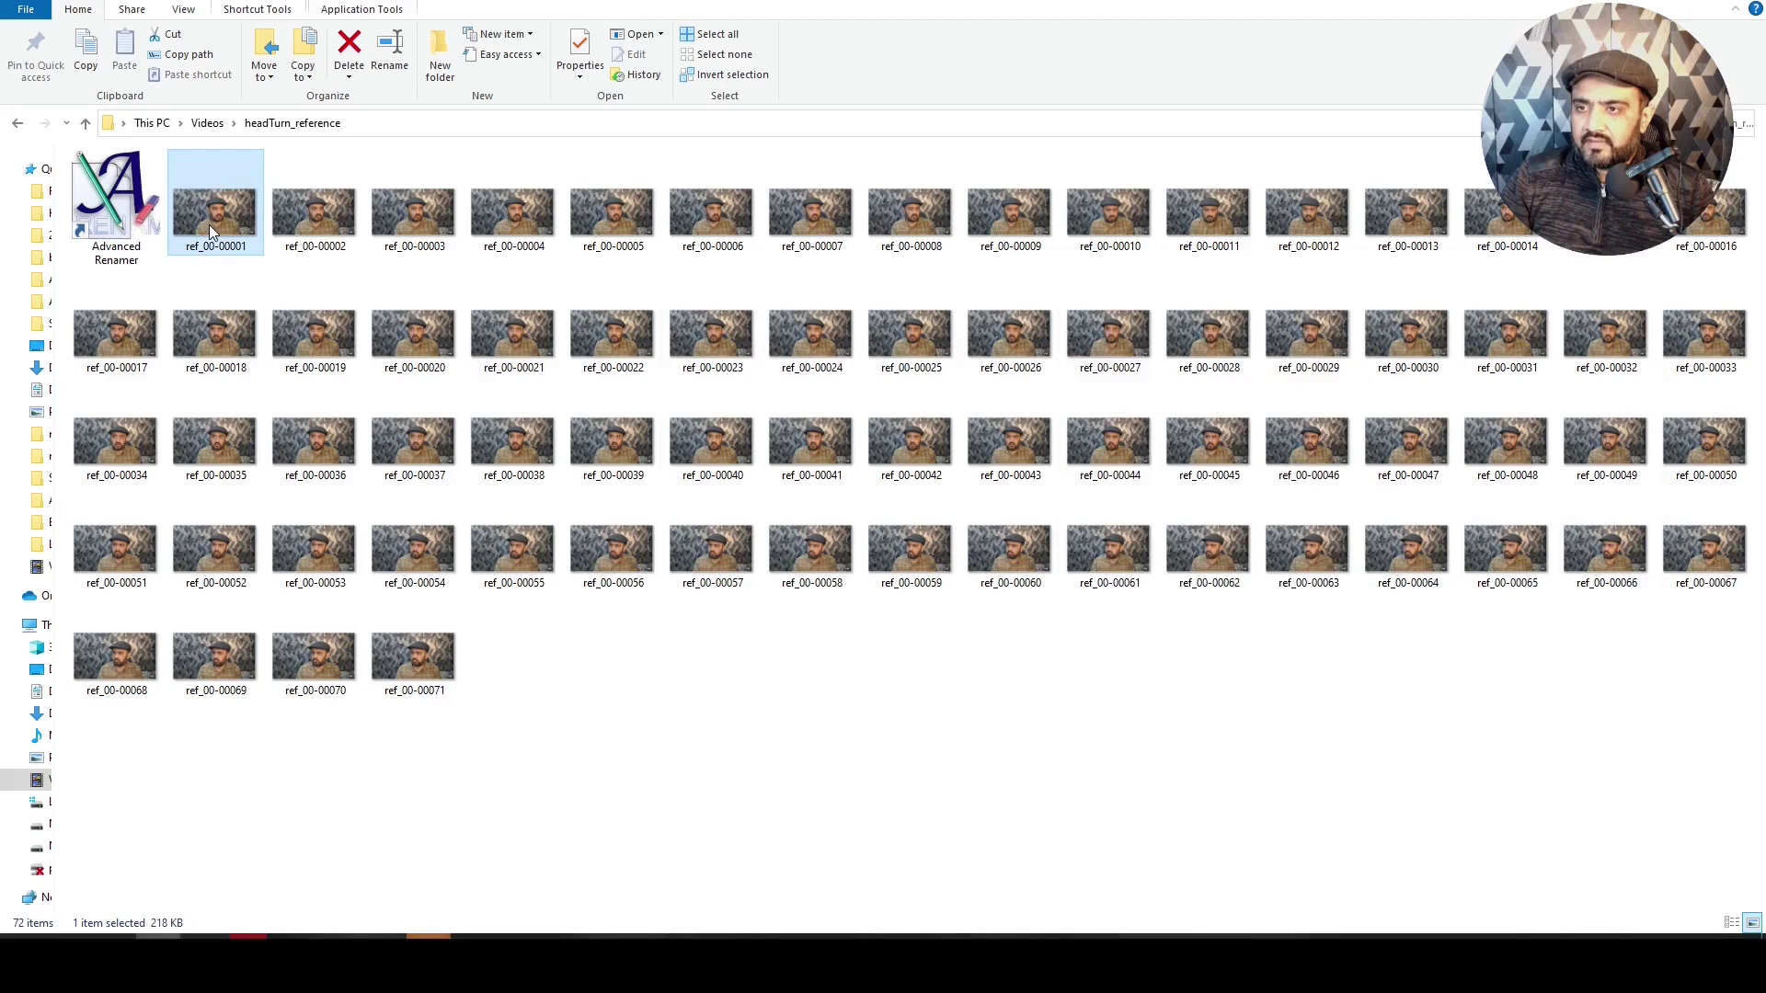
{"action": "left_click", "coordinate": [412, 663], "text": "shift"}
{"action": "mouse_move", "coordinate": [412, 664]}
{"action": "left_mouse_down"}
{"action": "mouse_move", "coordinate": [860, 870]}
{"action": "mouse_move", "coordinate": [1132, 552]}
{"action": "left_mouse_up"}
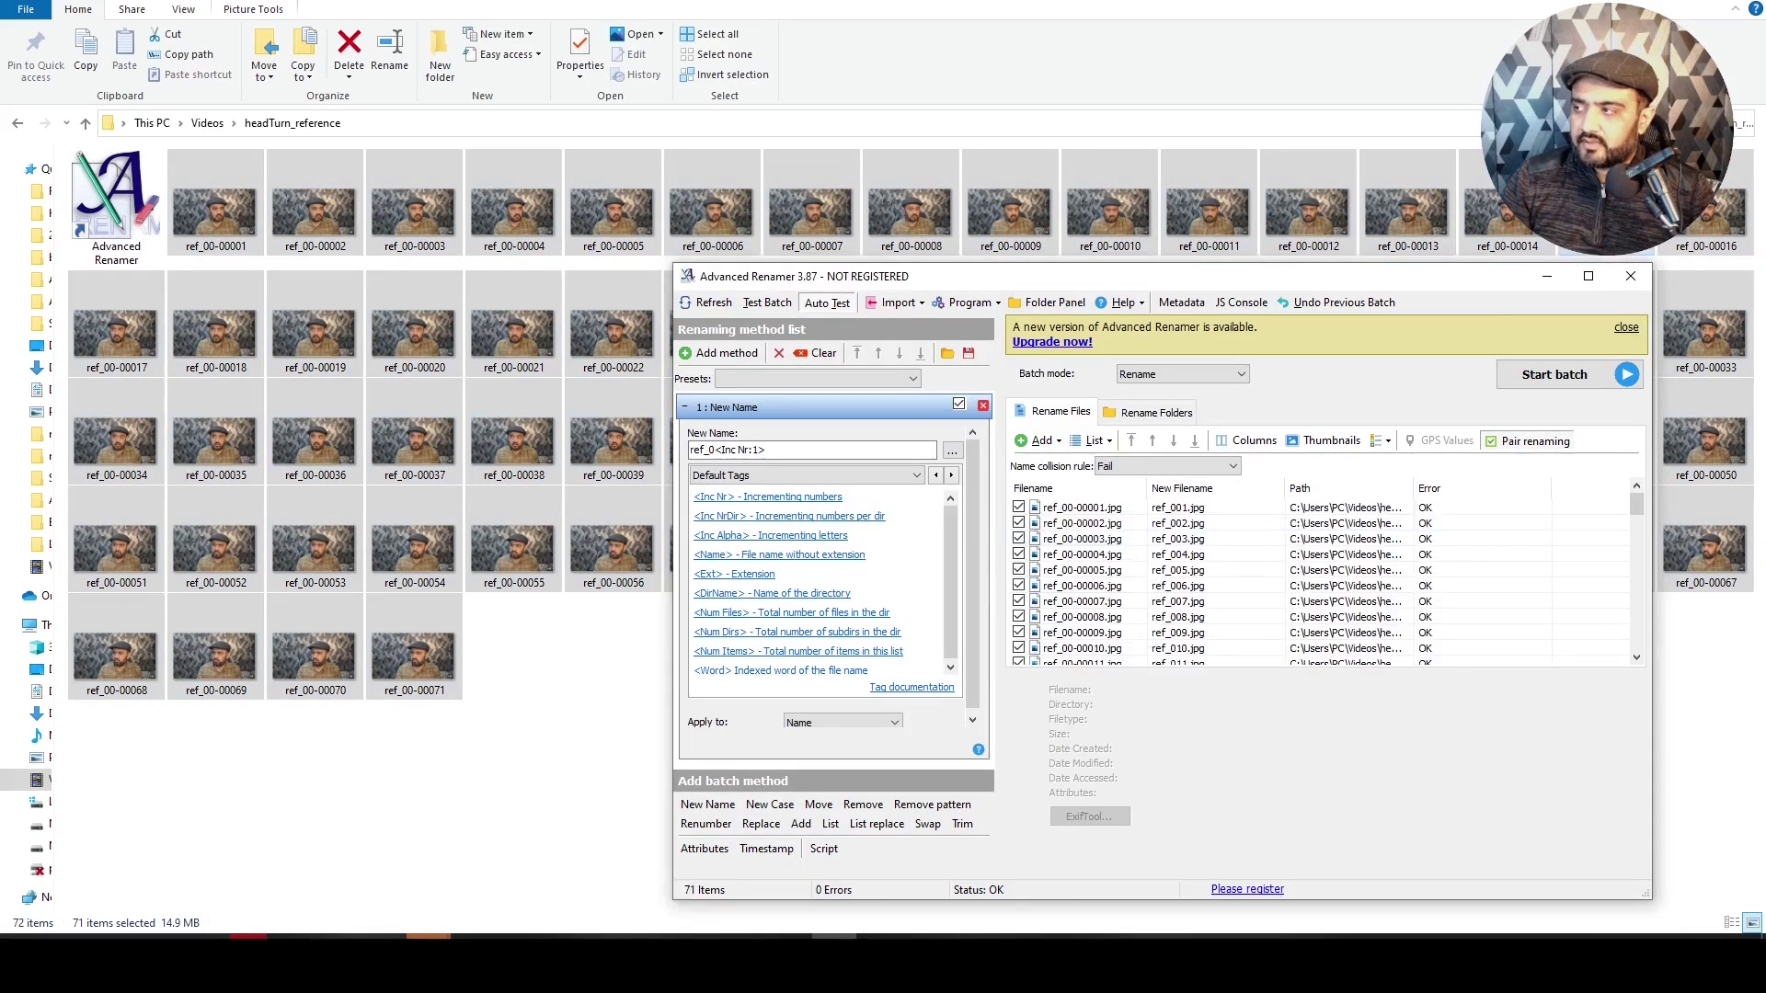
{"action": "left_click", "coordinate": [1587, 276]}
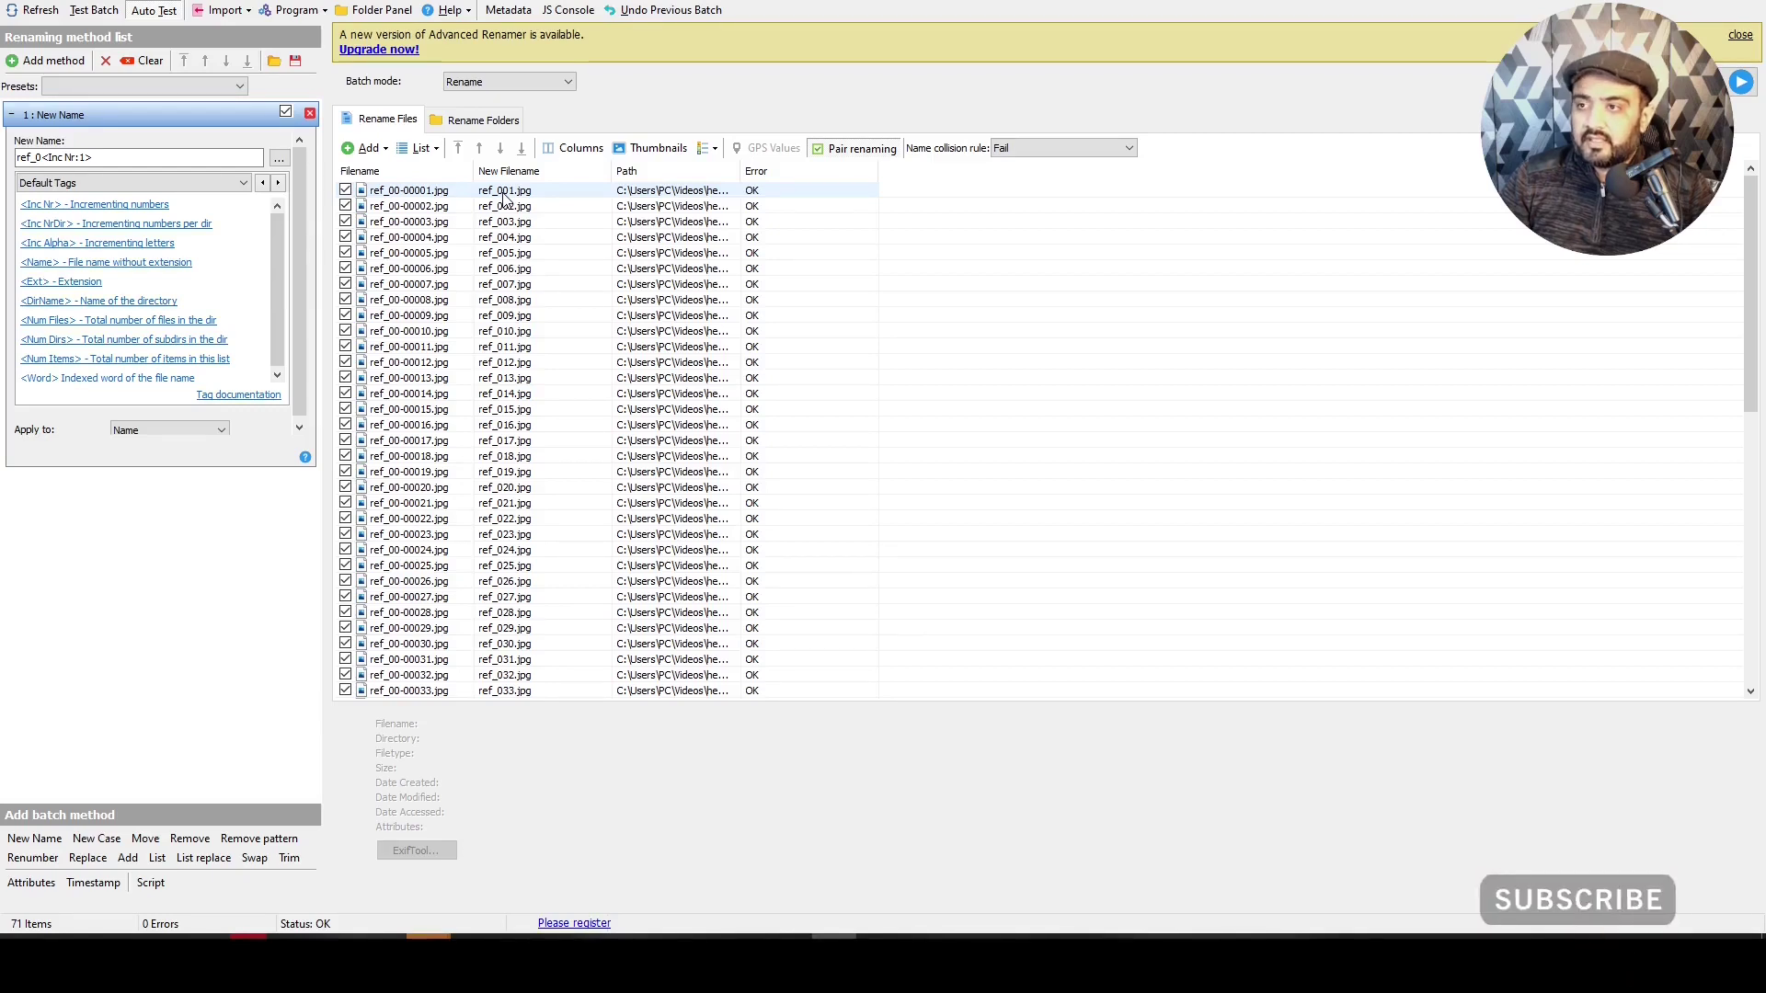
Change the pattern to ref_00<Inc Nr:1> and batch-rename the frames to ref_0001–ref_0071
{"action": "left_click", "coordinate": [41, 157]}
{"action": "type", "text": "0"}
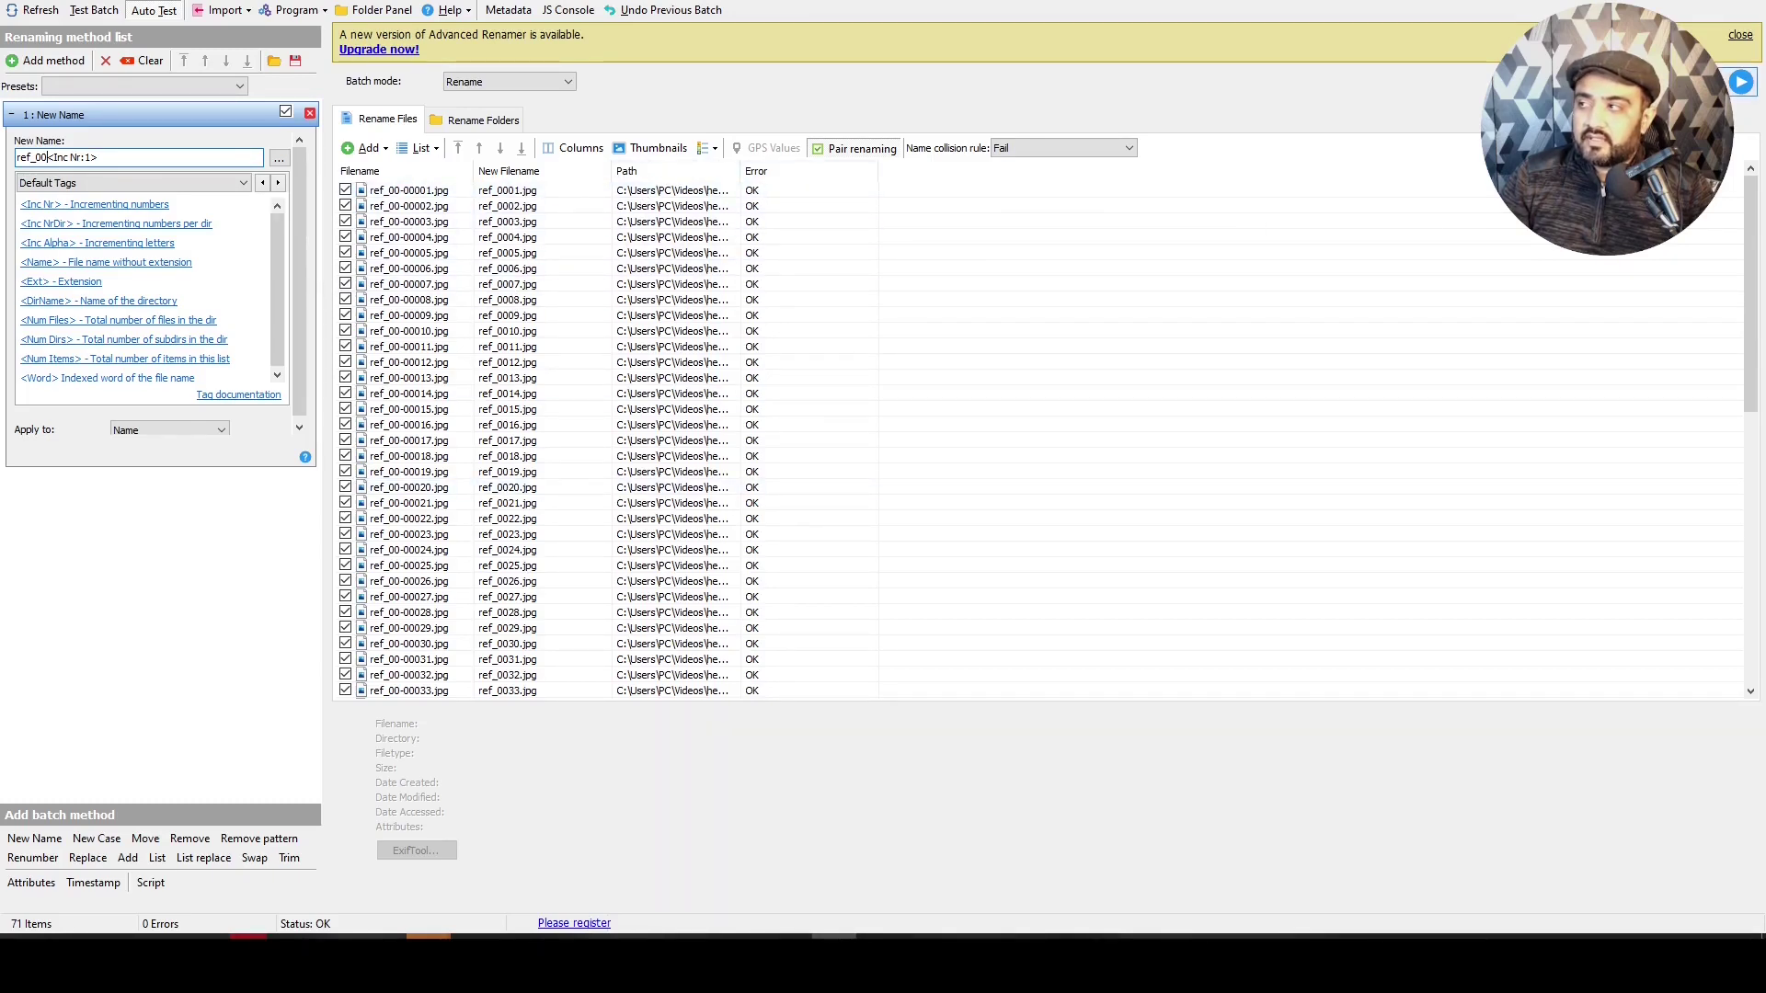
{"action": "left_click", "coordinate": [1741, 82]}
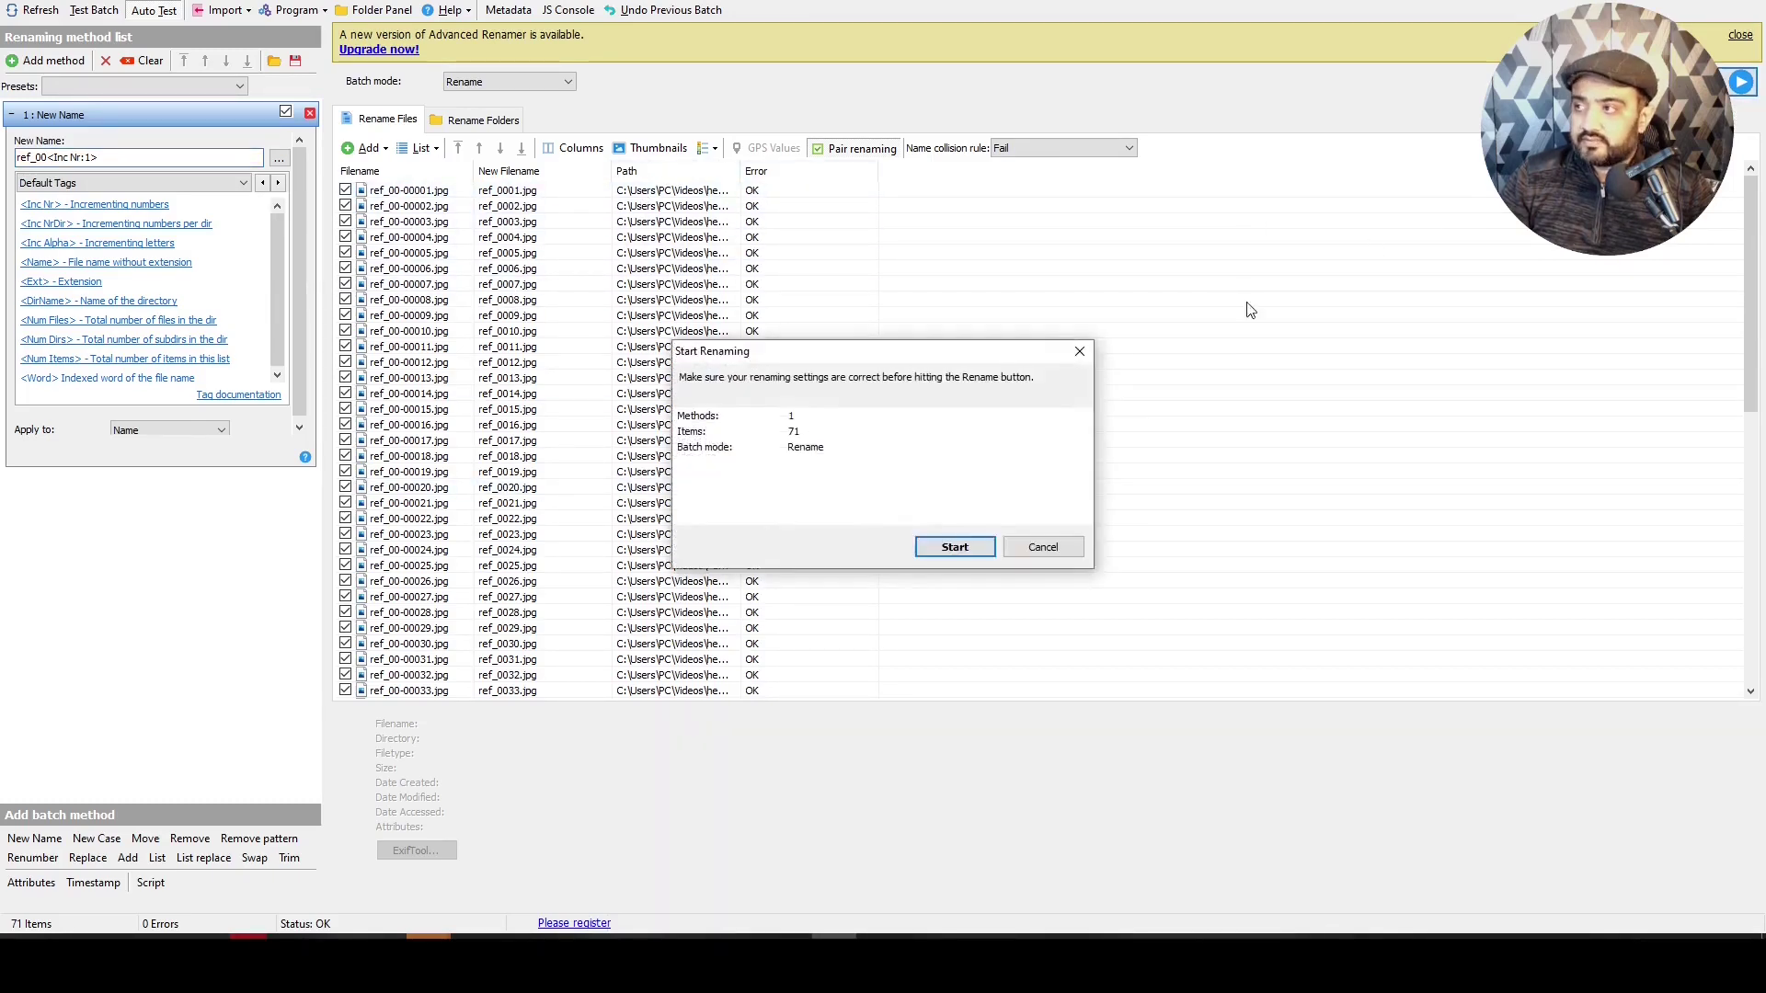
{"action": "left_click", "coordinate": [960, 538]}
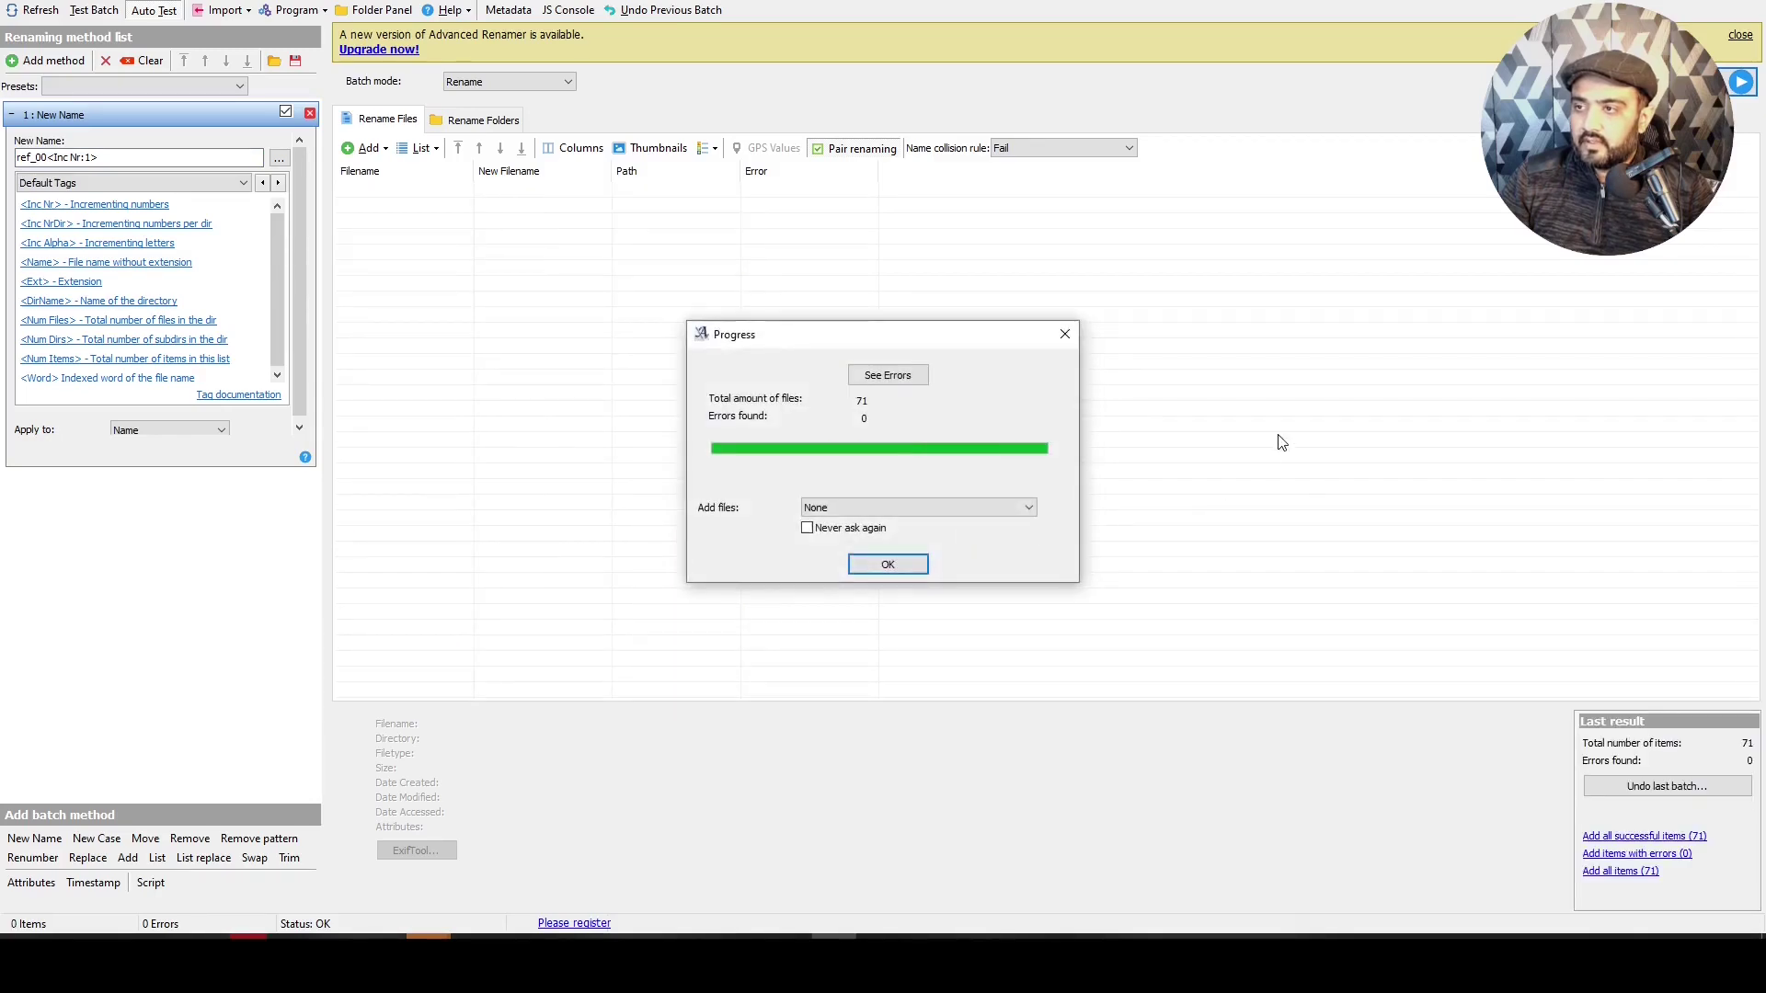
{"action": "left_click", "coordinate": [889, 563]}
{"action": "key", "text": "alt+Tab"}
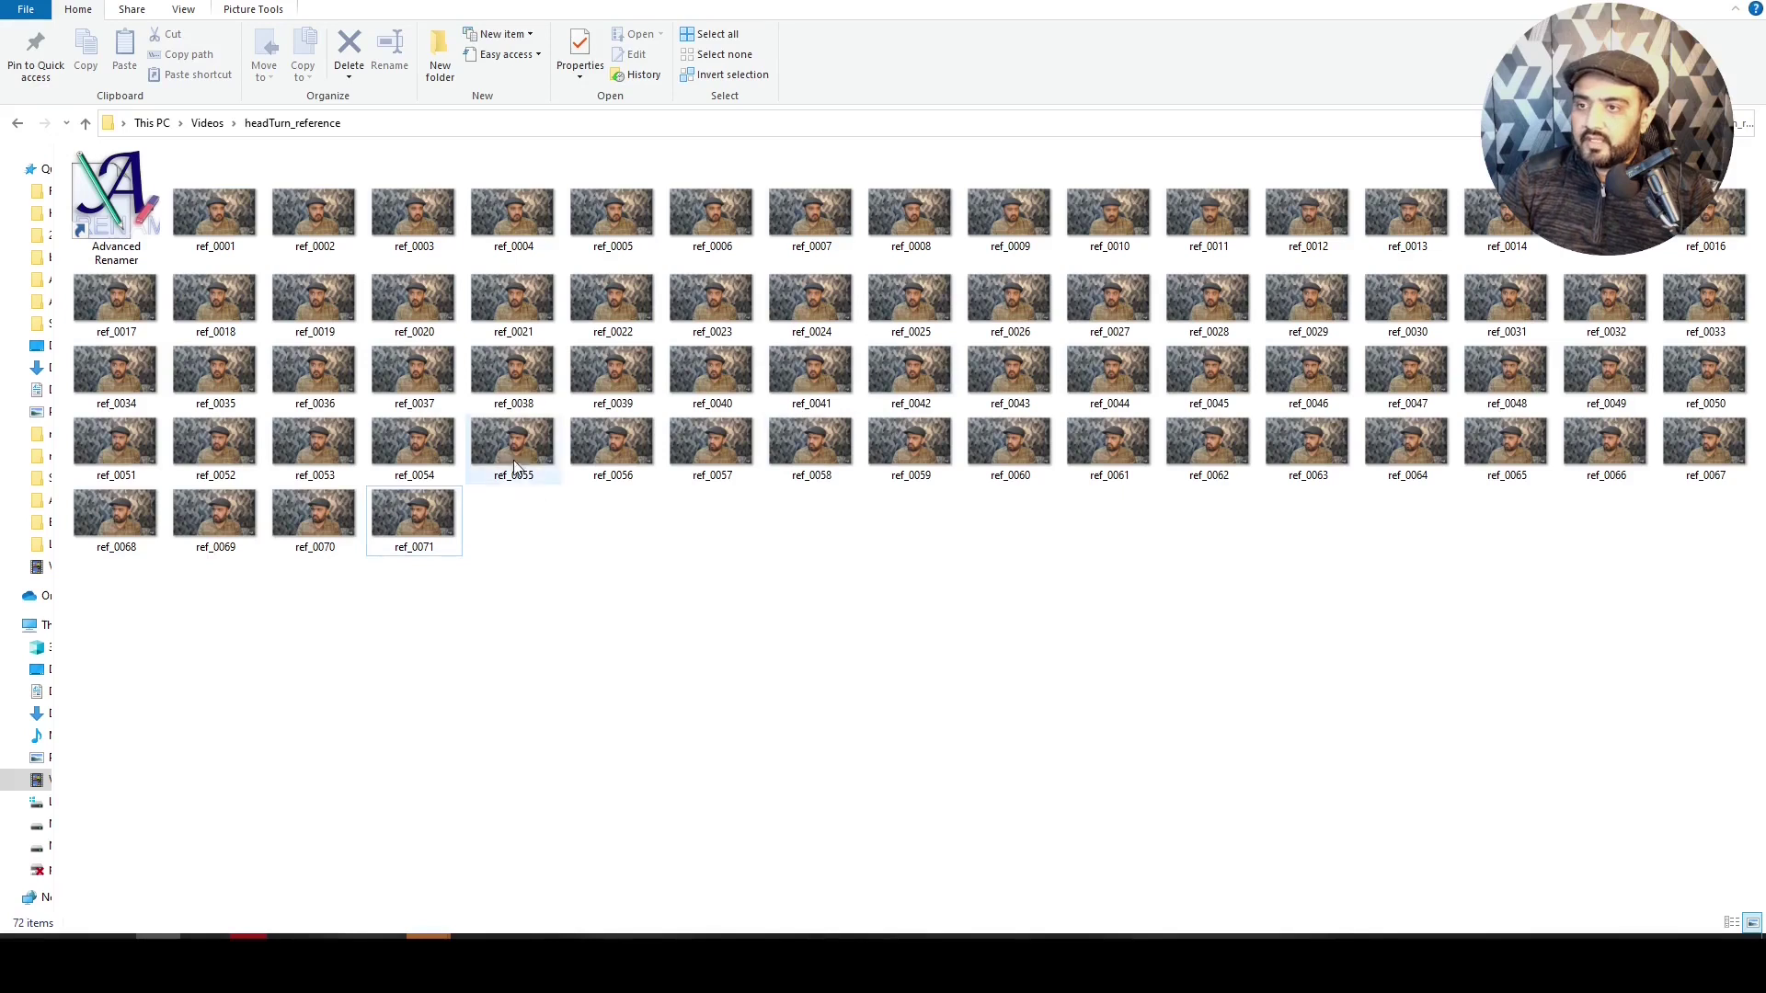
Copy the headTurn_reference folder path from the address bar and bring the untitled Maya scene forward
{"action": "left_click", "coordinate": [230, 253]}
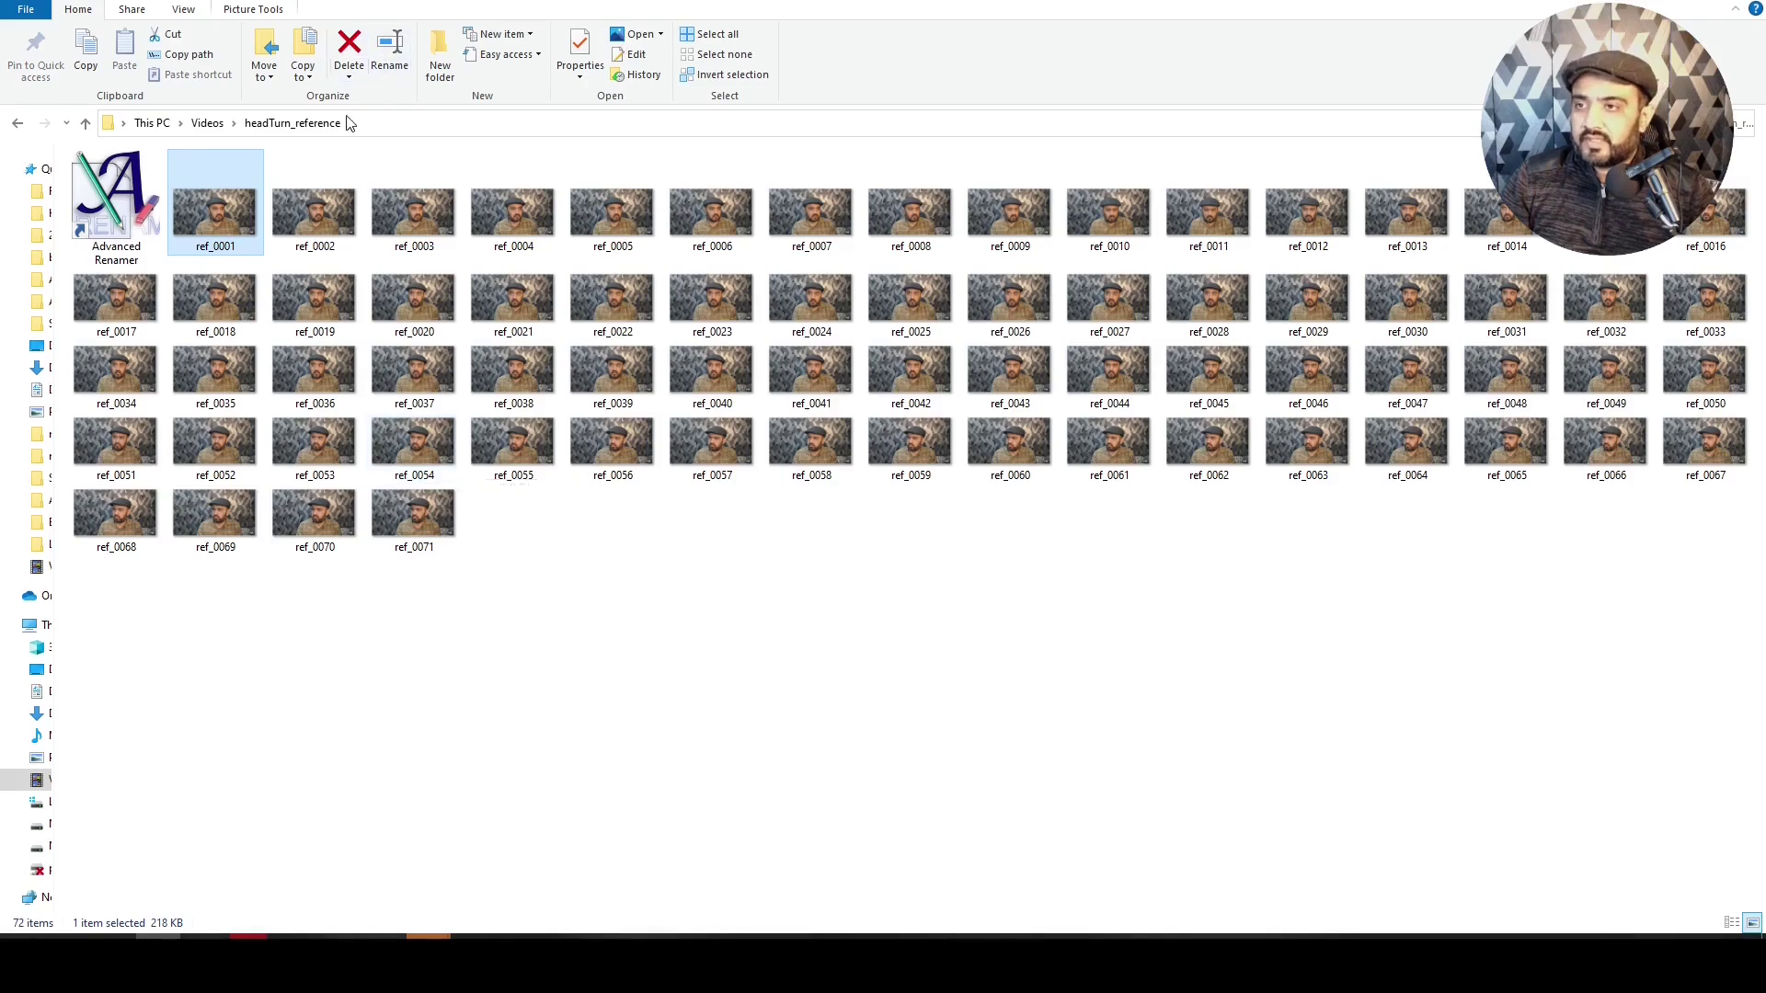
{"action": "left_click", "coordinate": [384, 128]}
{"action": "right_click", "coordinate": [303, 124]}
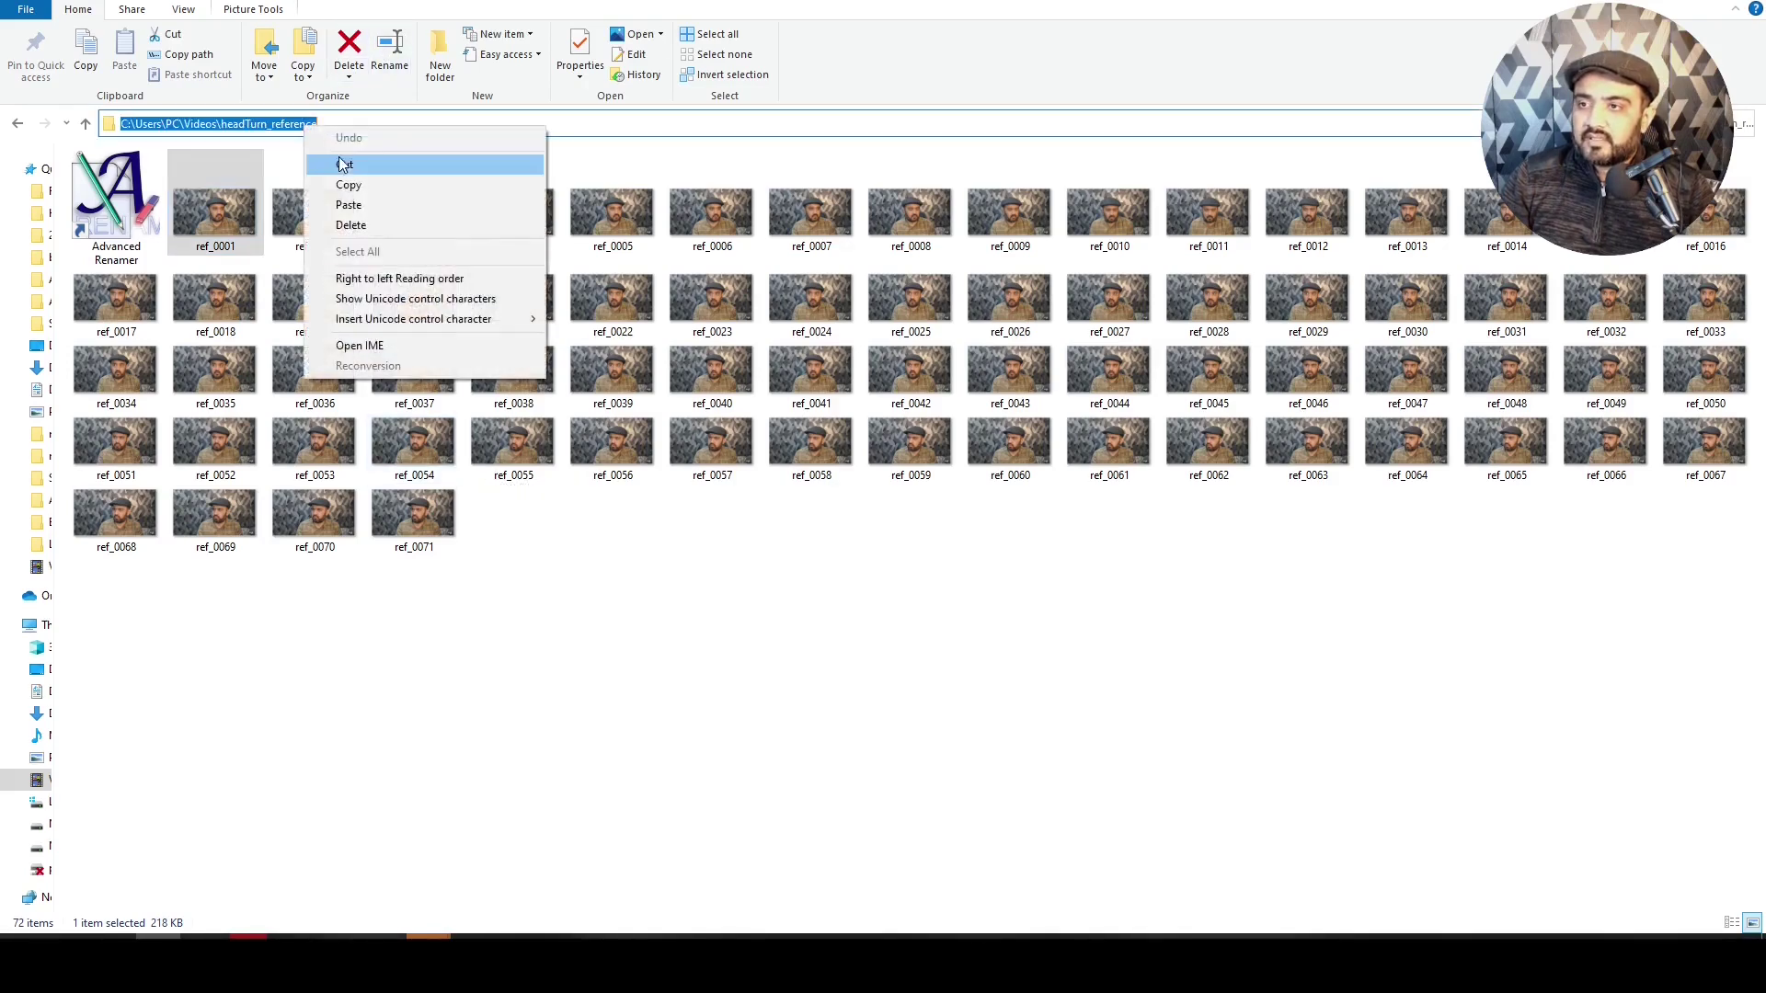
{"action": "left_click", "coordinate": [354, 181]}
{"action": "mouse_move", "coordinate": [745, 952]}
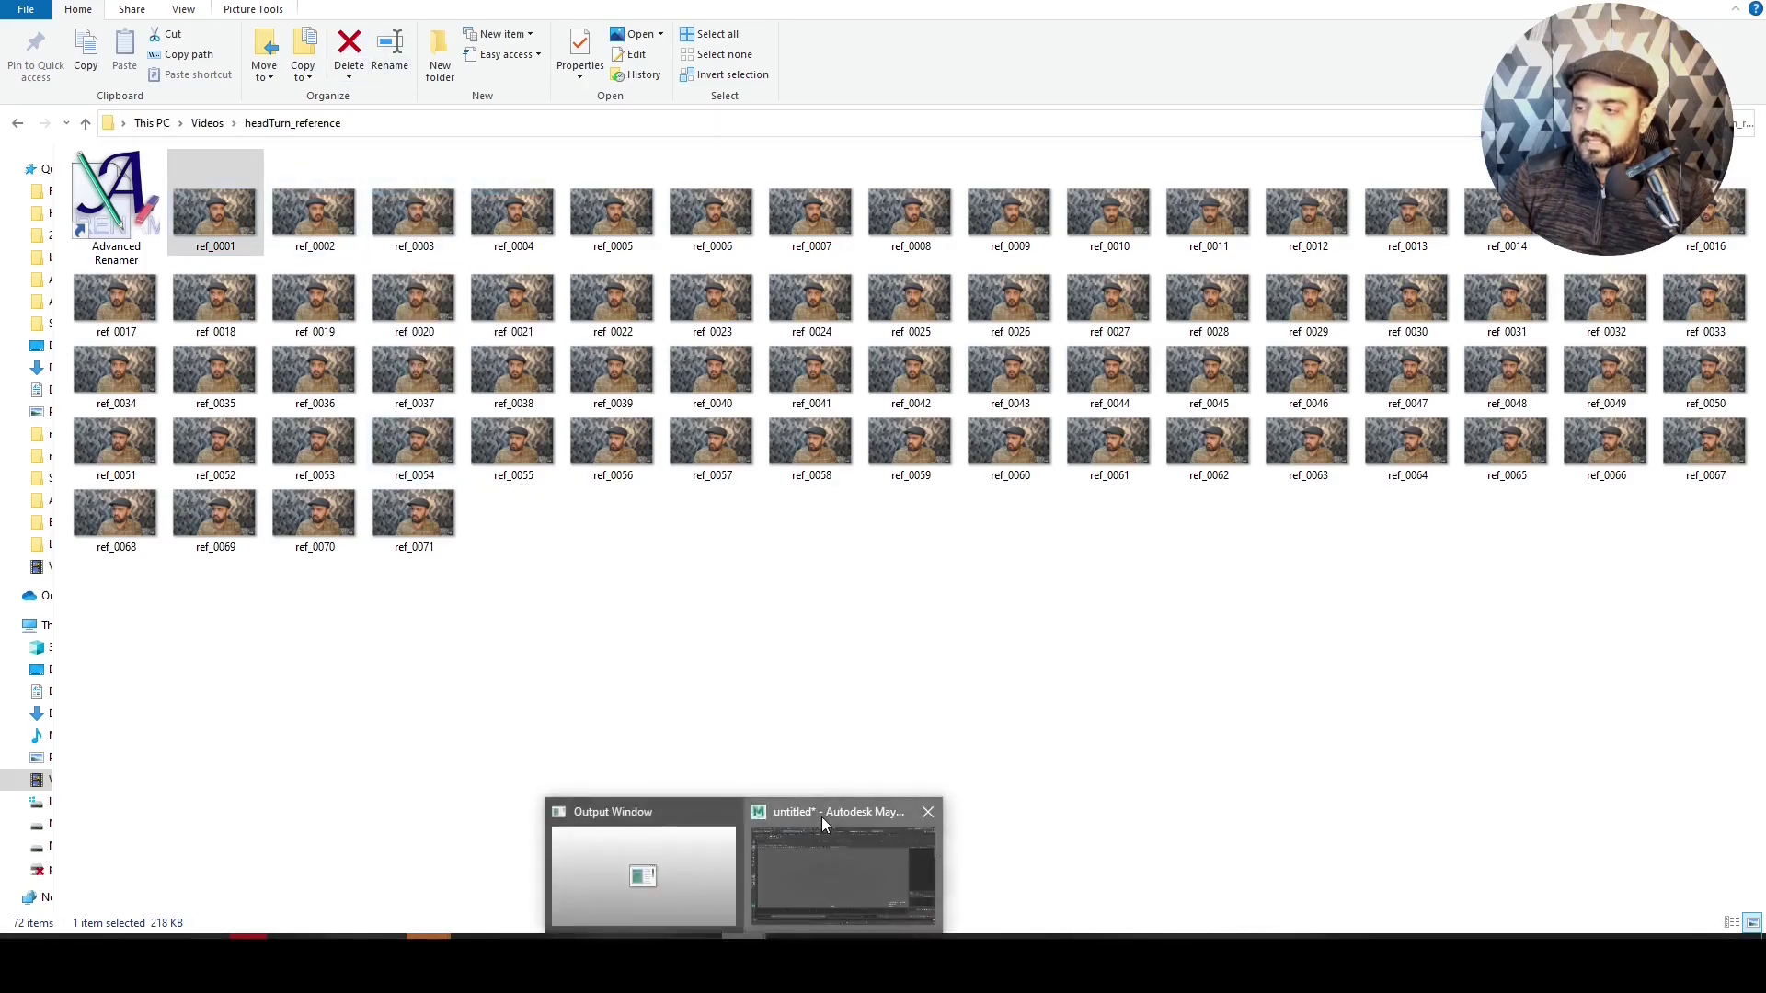
{"action": "left_click", "coordinate": [820, 828]}
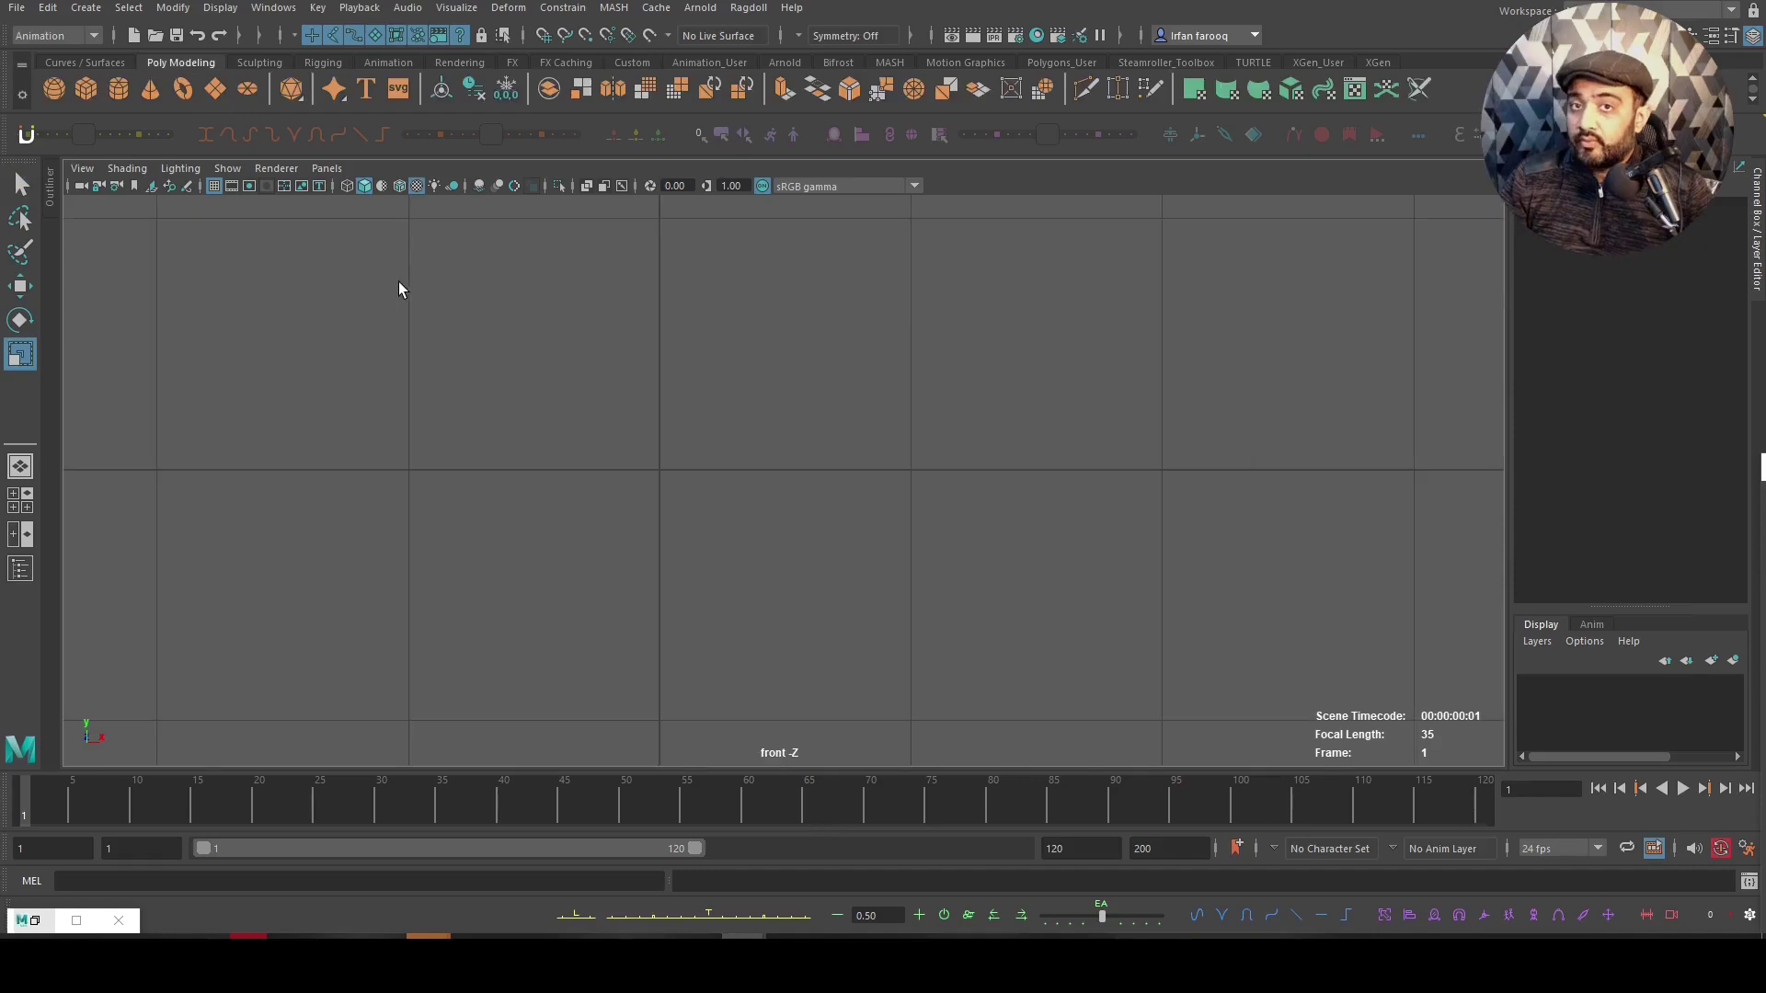
Create a new perspective camera named Refrence
{"action": "left_click", "coordinate": [326, 169]}
{"action": "mouse_move", "coordinate": [372, 210]}
{"action": "left_click", "coordinate": [546, 210]}
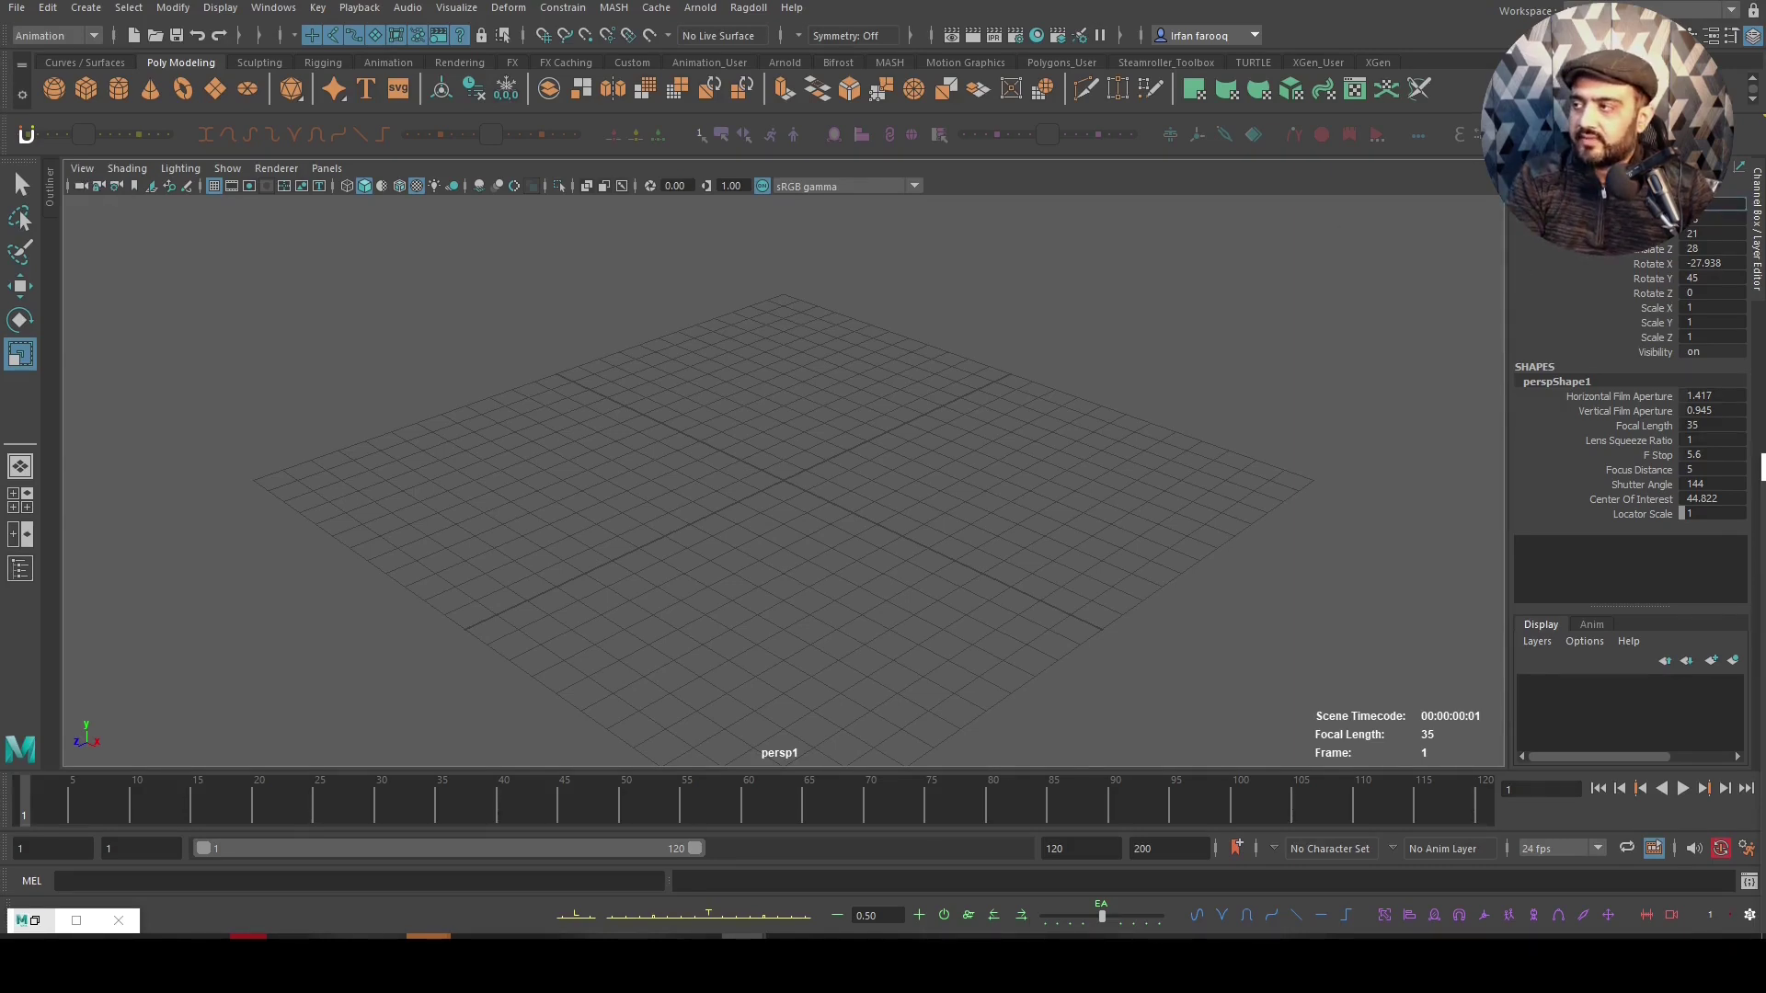
{"action": "key", "text": "Return"}
Import ref_0001.jpg as the Refrence camera's image plane
{"action": "left_click", "coordinate": [81, 169]}
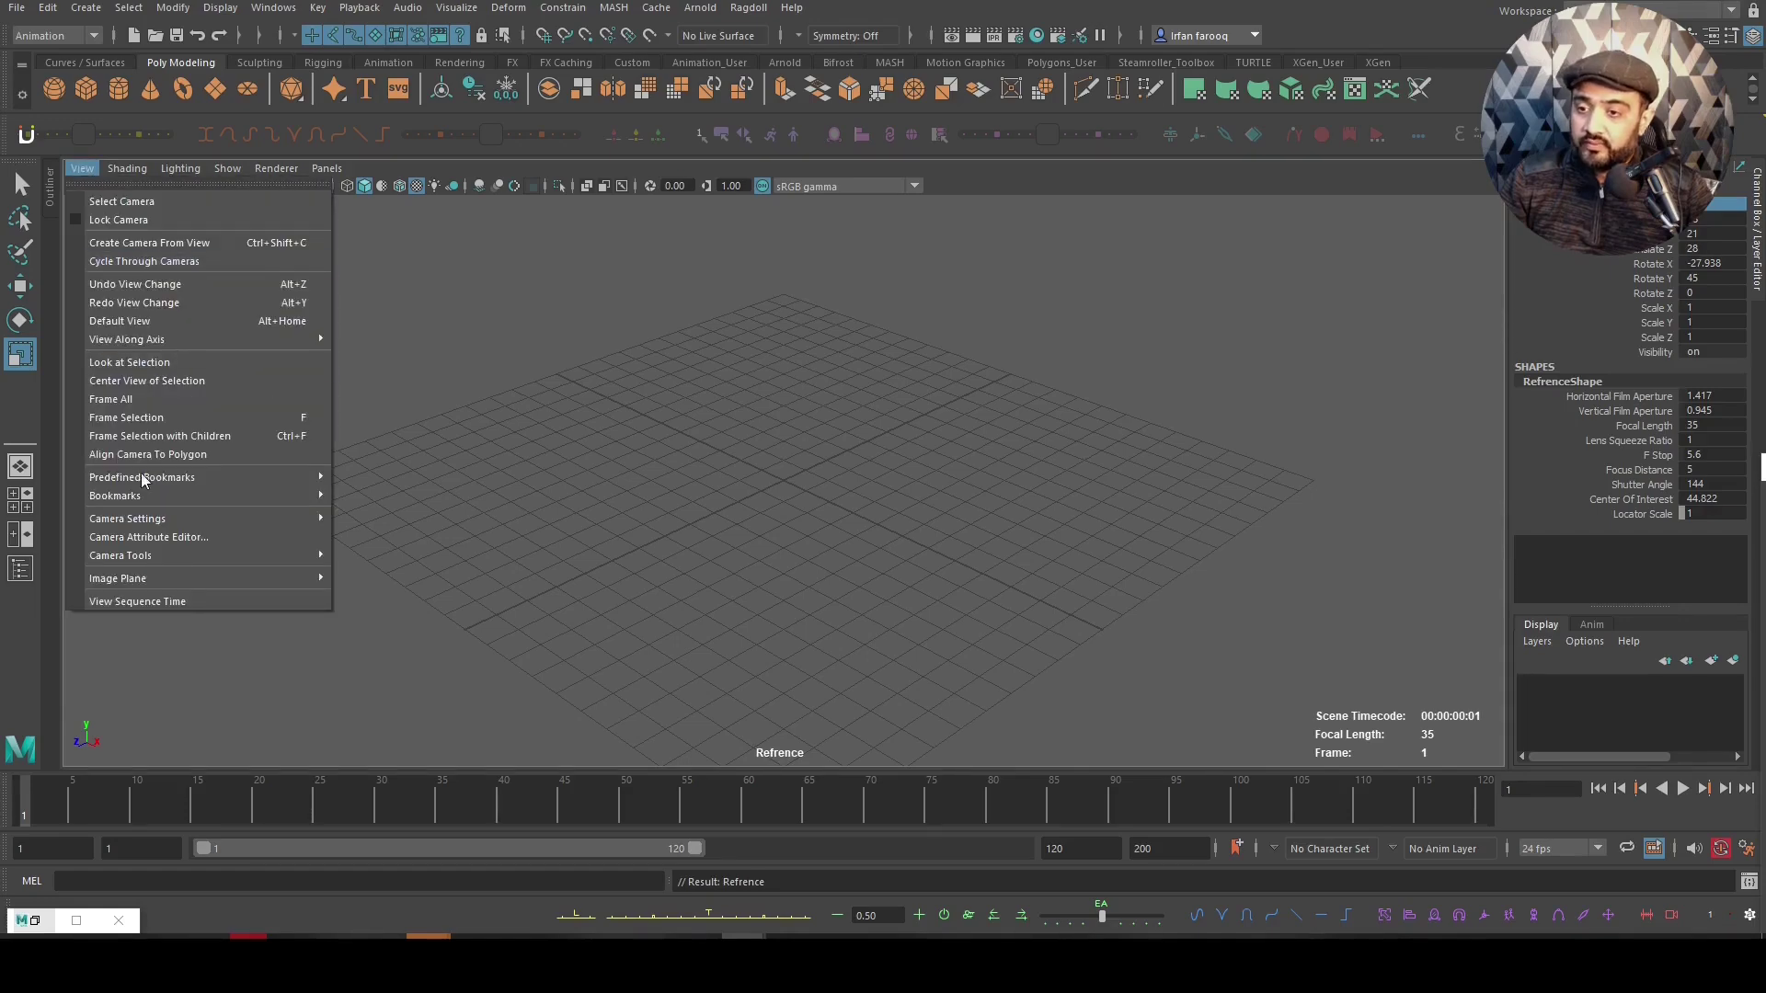
{"action": "mouse_move", "coordinate": [204, 577]}
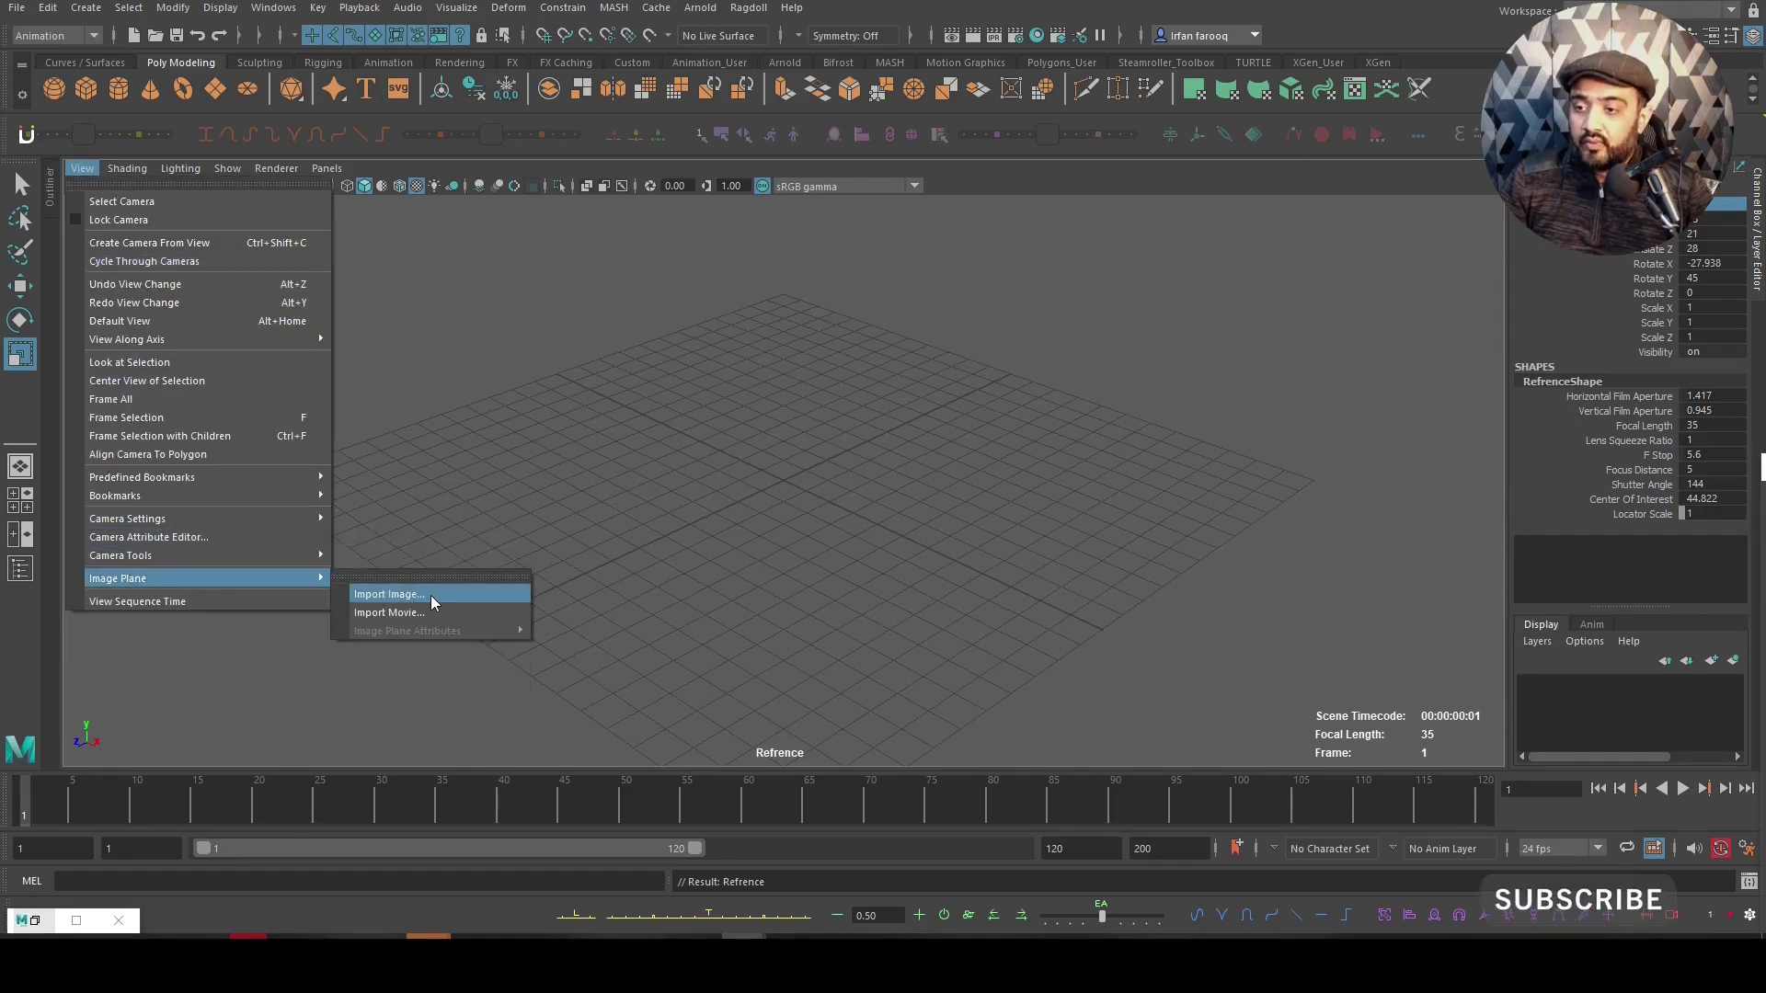
{"action": "left_click", "coordinate": [432, 597]}
{"action": "left_click", "coordinate": [452, 150]}
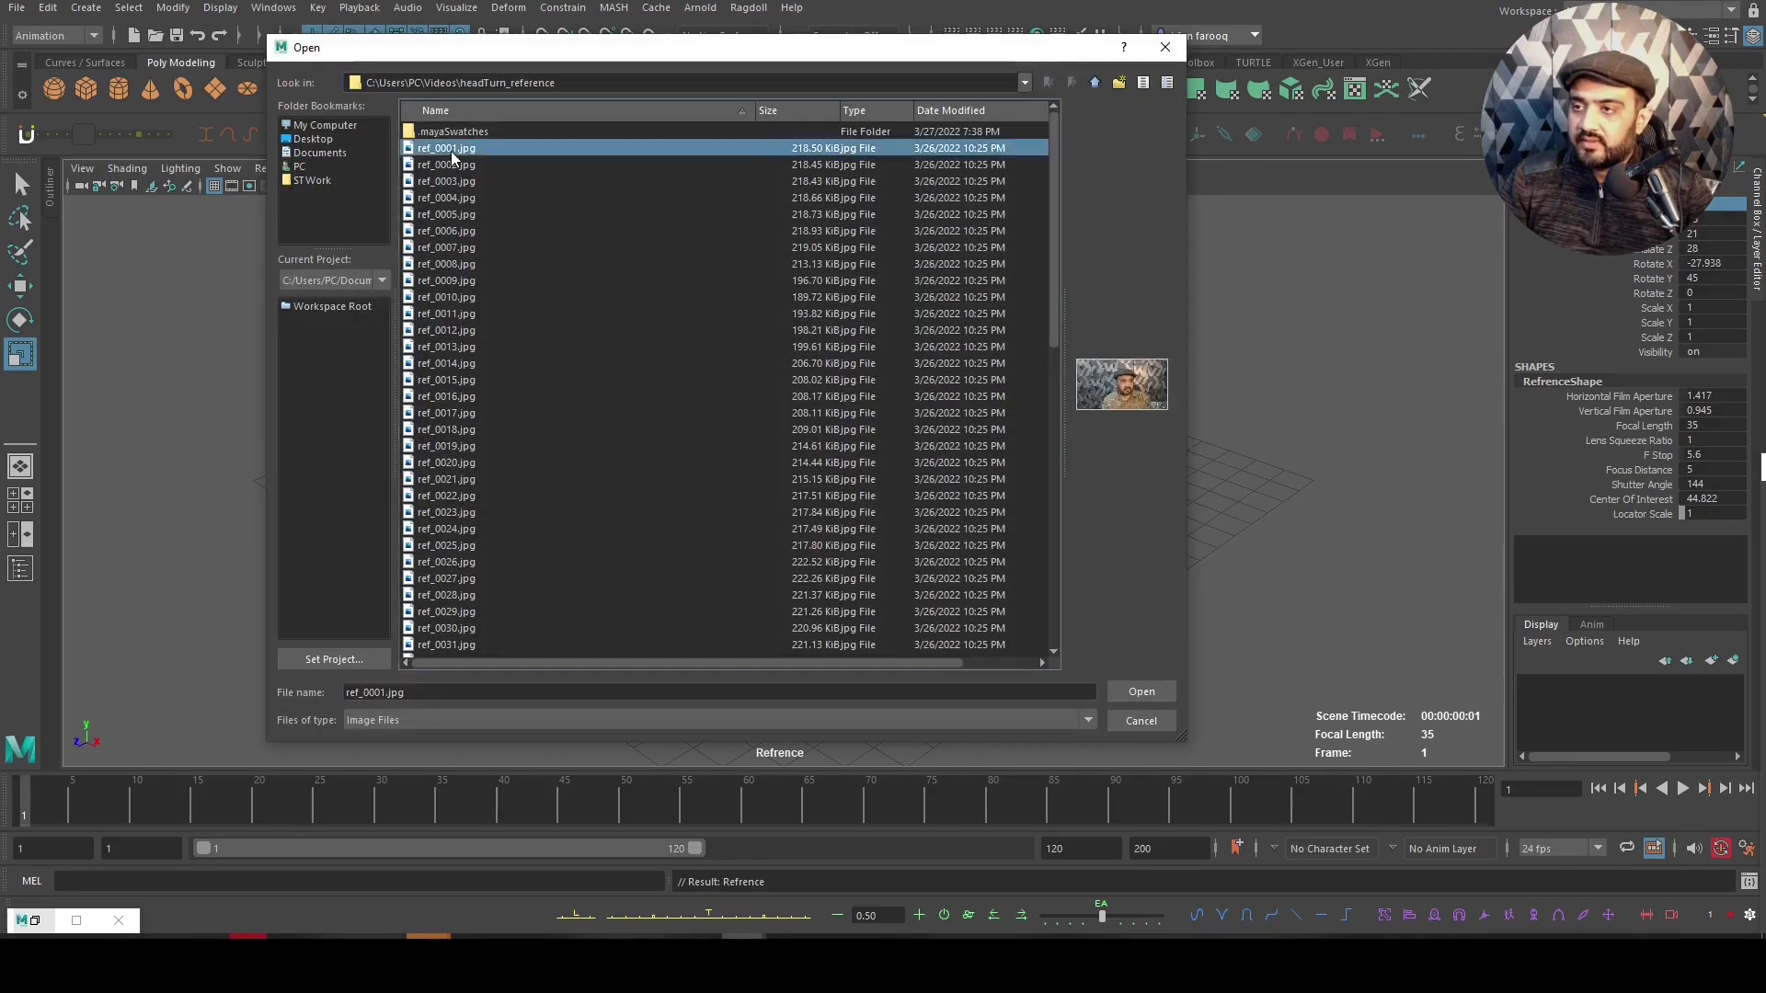
{"action": "left_click", "coordinate": [1135, 686]}
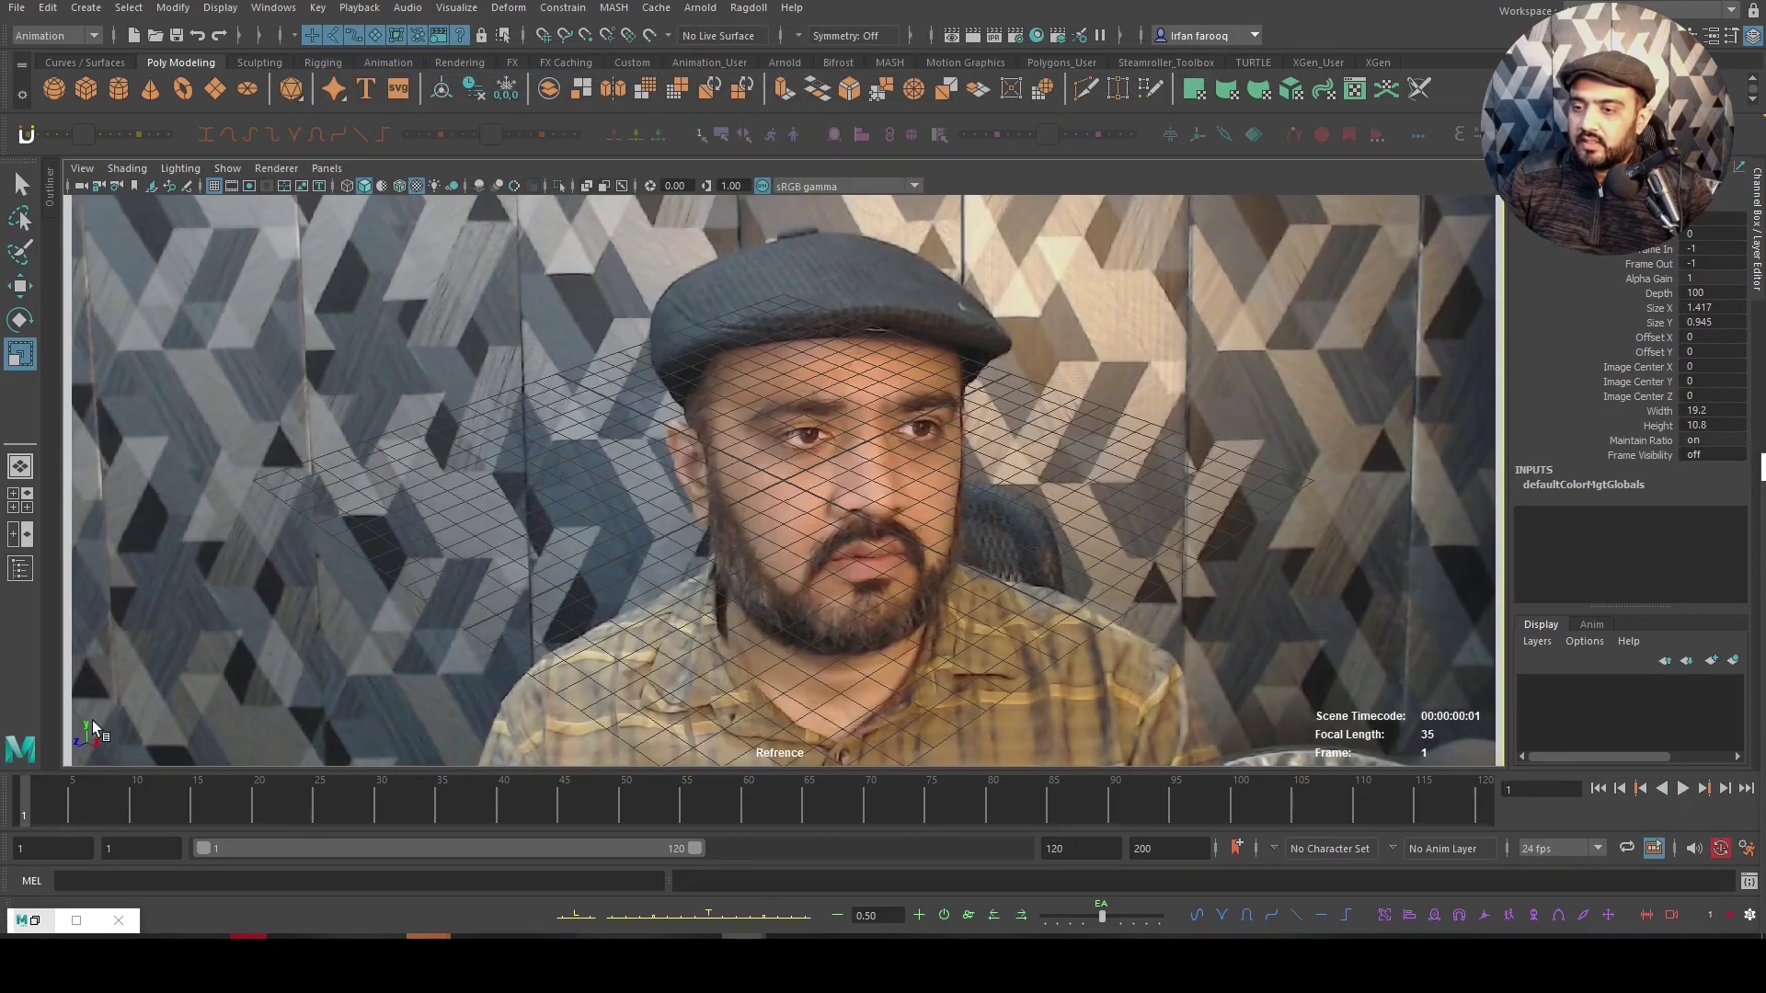
Make the Refrence image plane play as an image sequence and check it at frame 35
{"action": "left_click", "coordinate": [81, 187]}
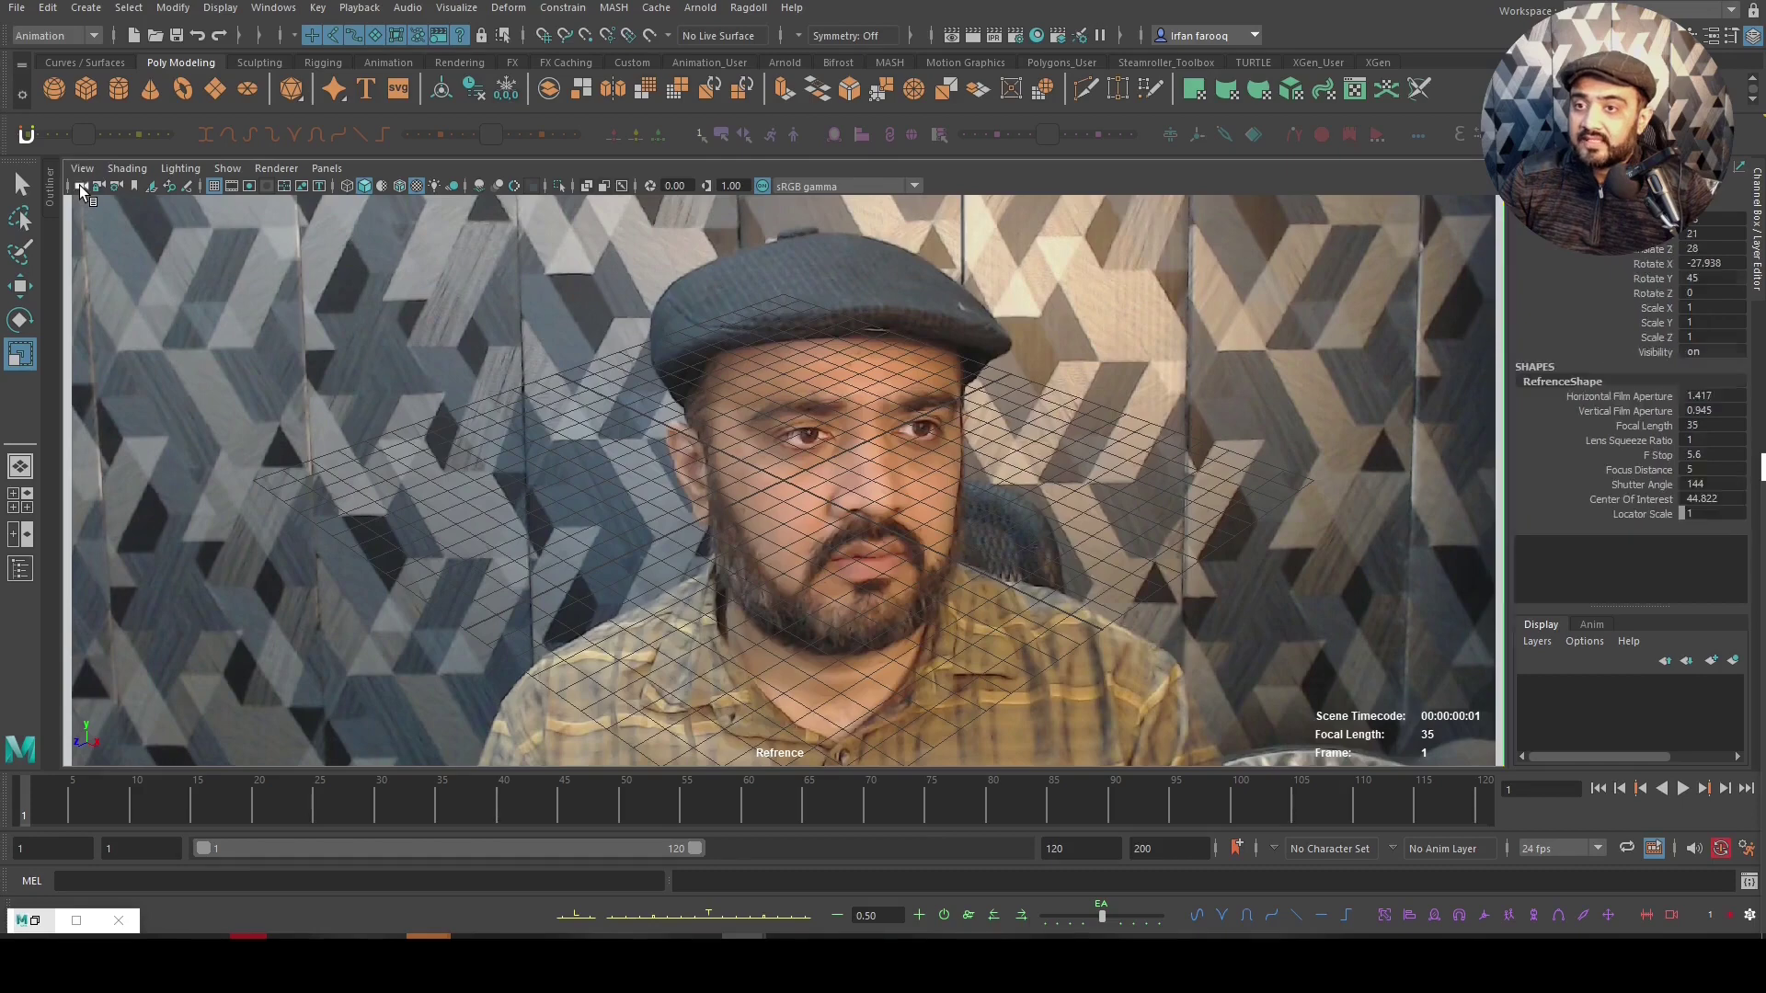
{"action": "left_click", "coordinate": [1712, 36]}
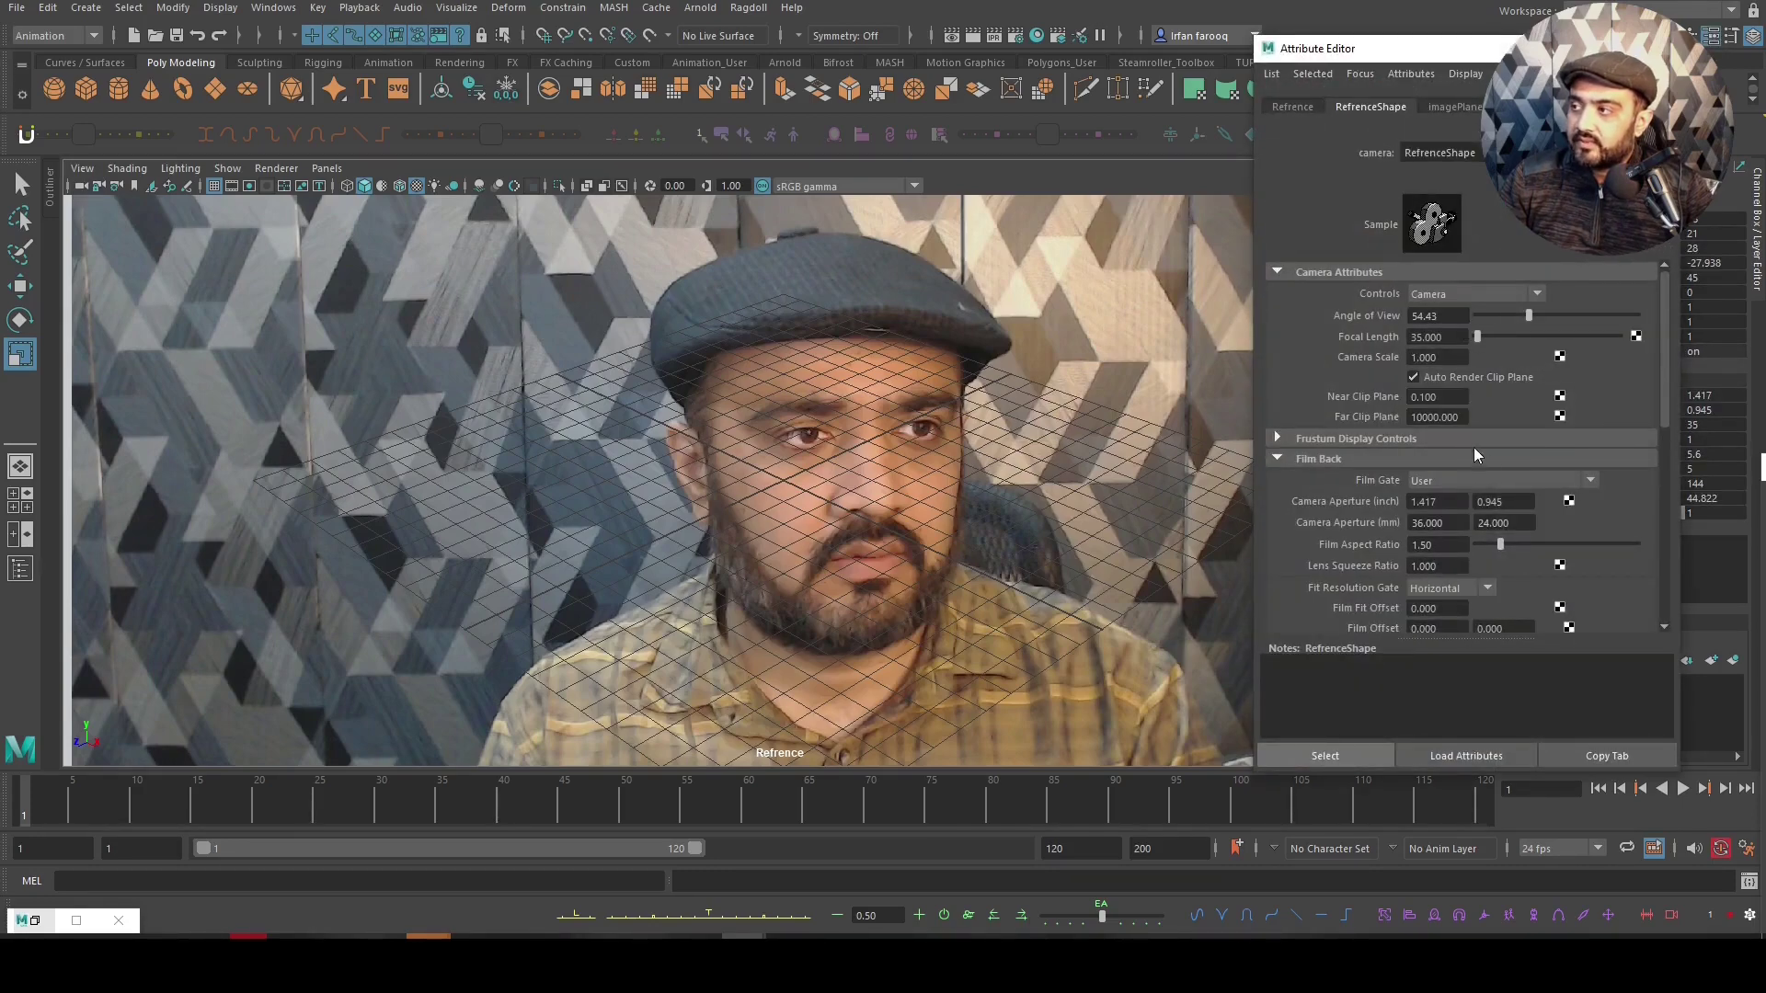
{"action": "left_click", "coordinate": [1458, 107]}
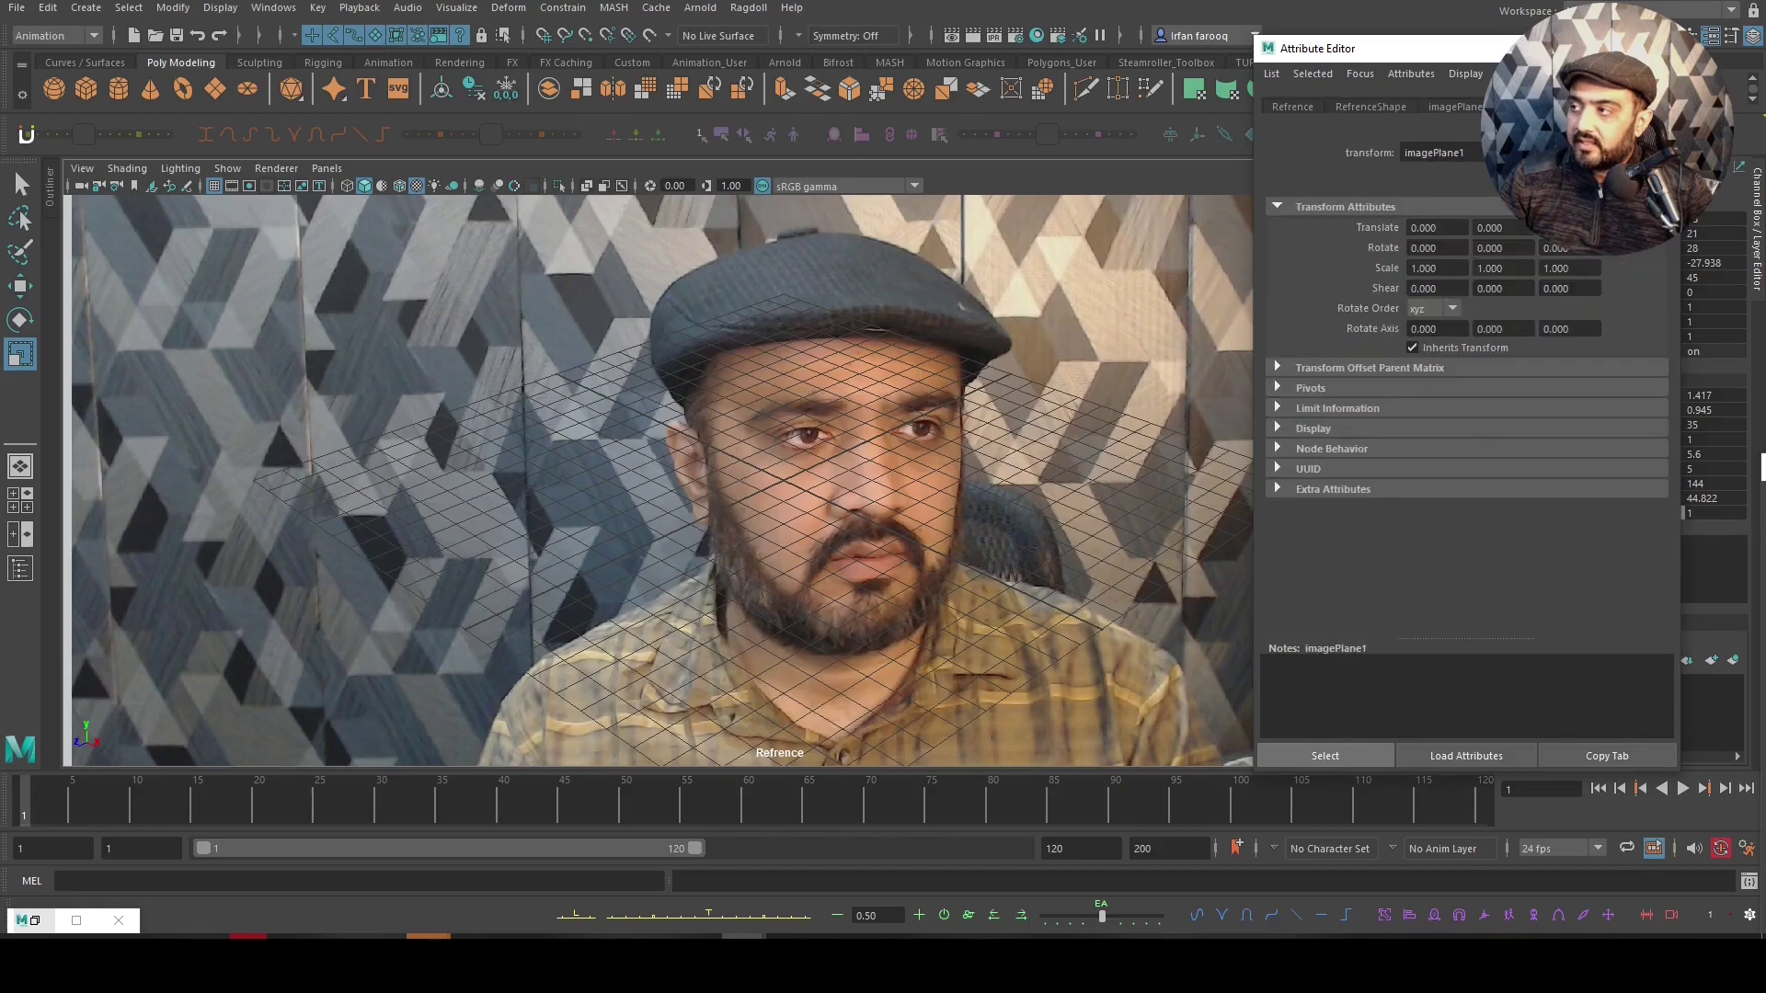
{"action": "left_click", "coordinate": [1455, 107]}
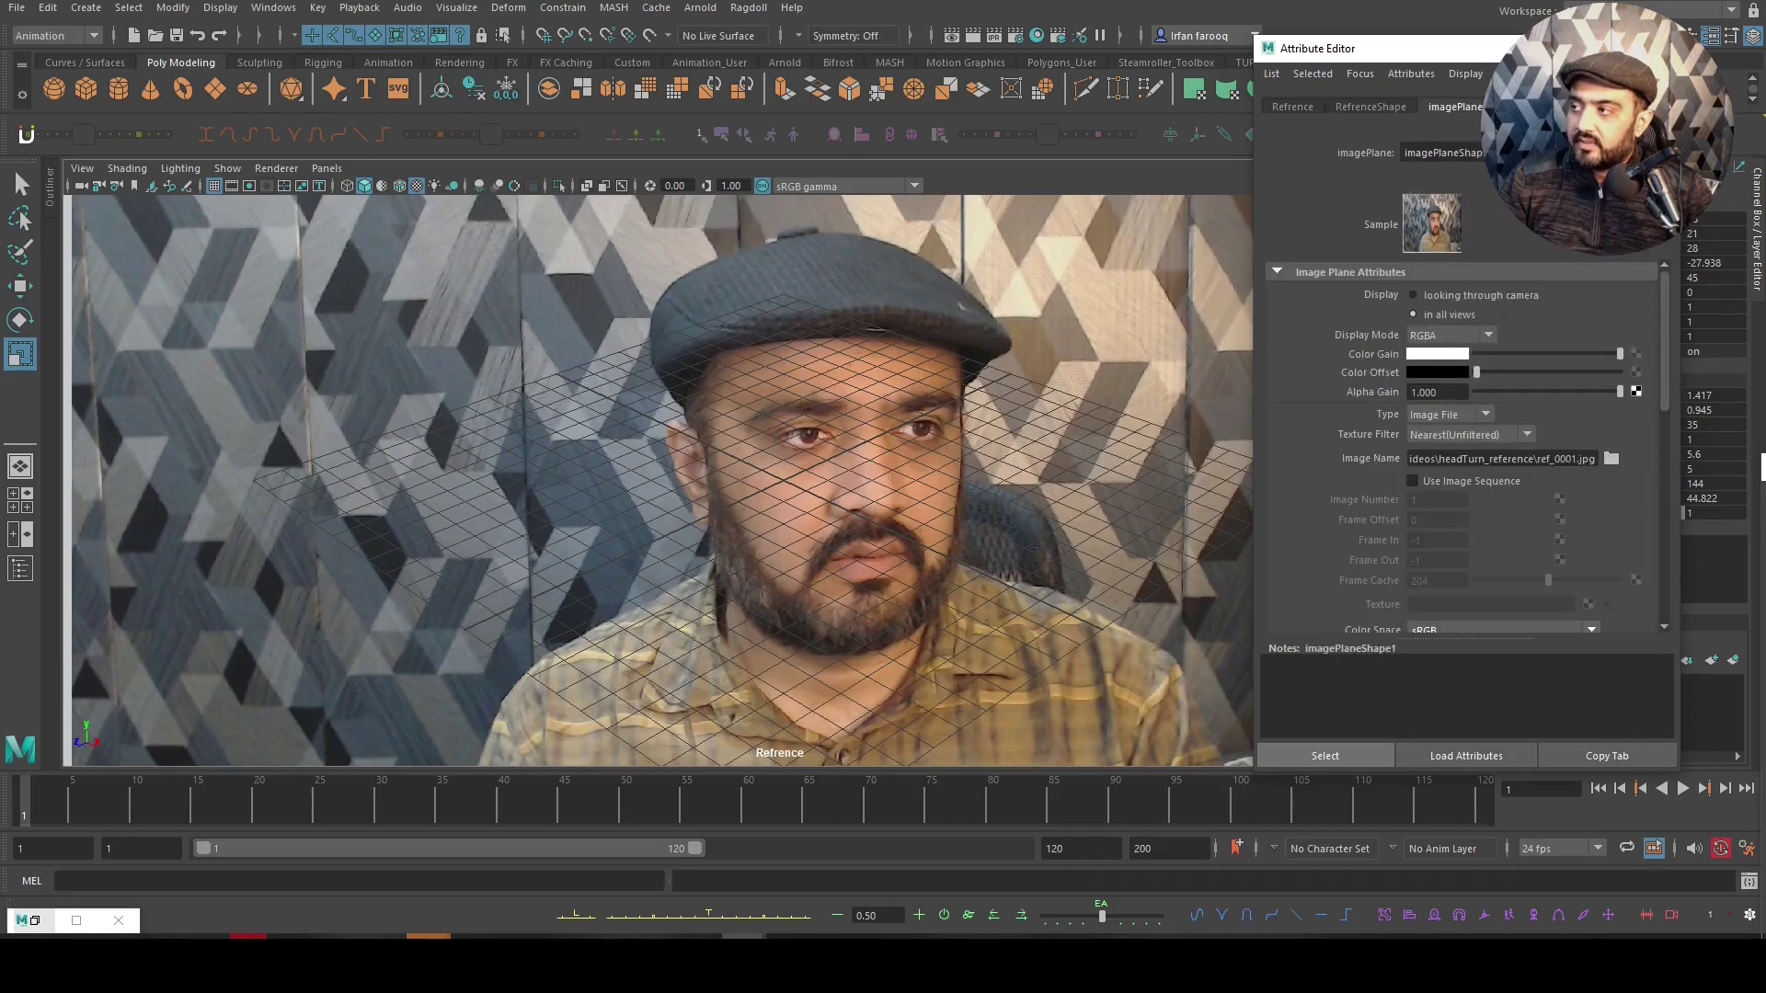
{"action": "left_click", "coordinate": [1439, 484]}
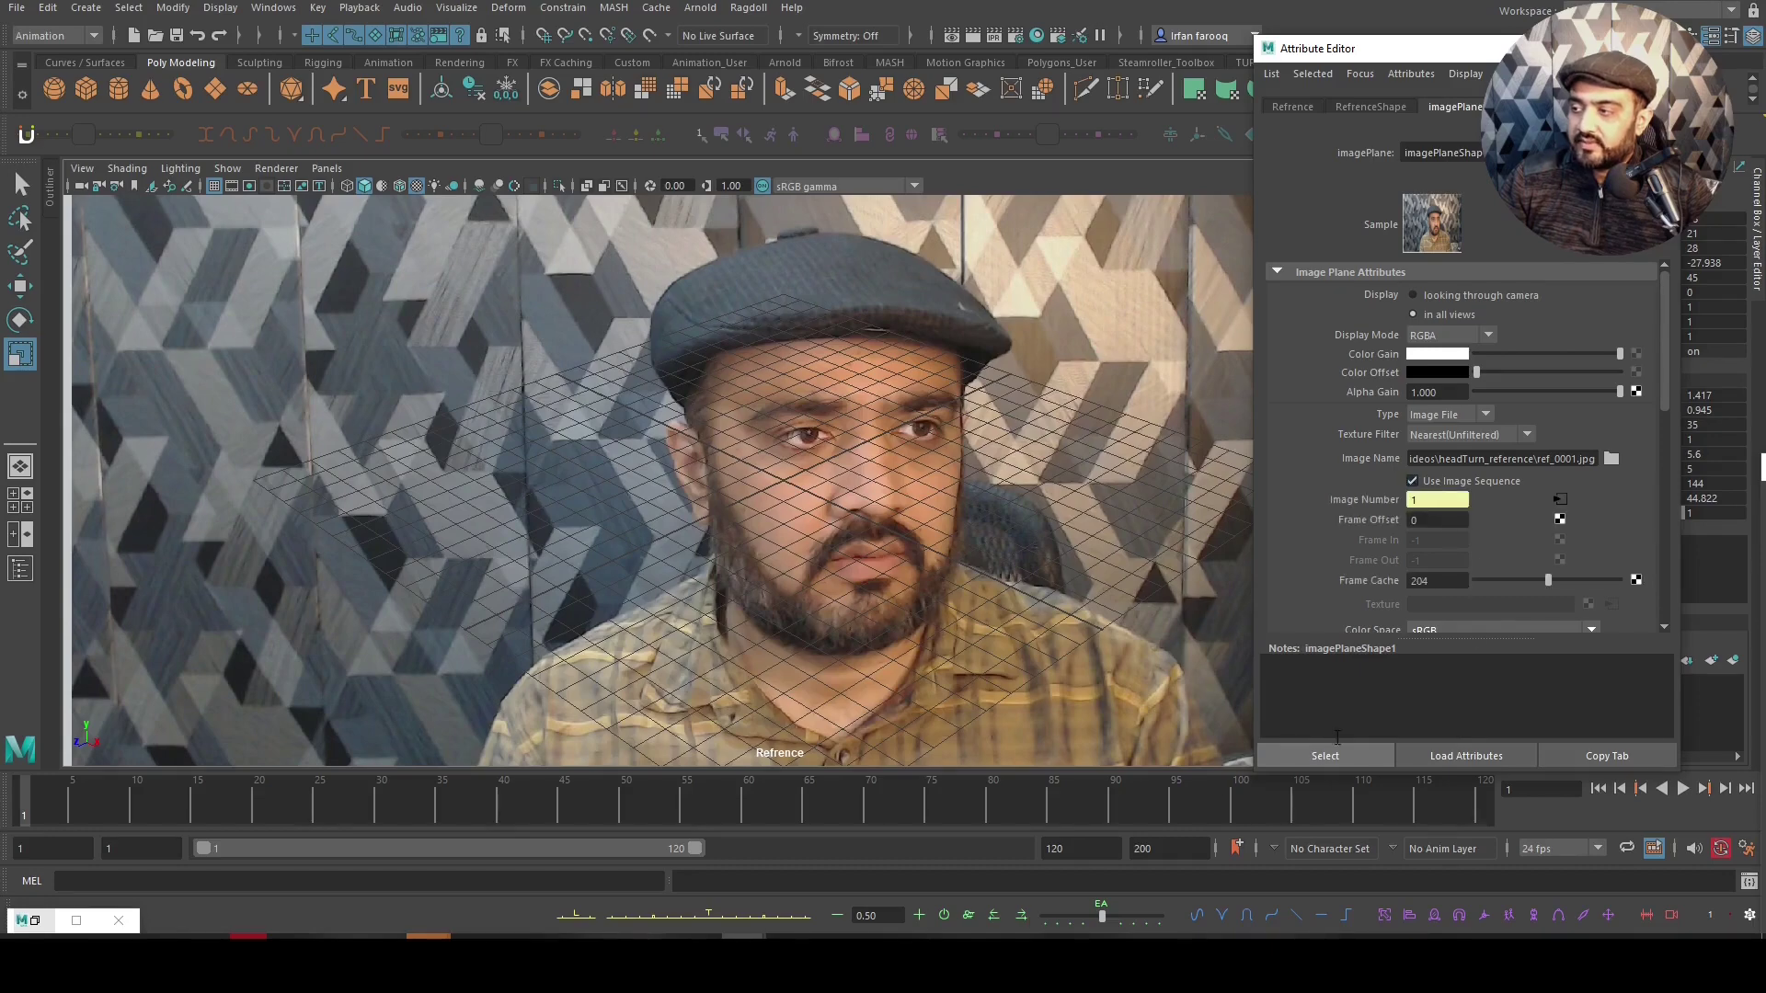
{"action": "mouse_move", "coordinate": [57, 810]}
{"action": "left_mouse_down"}
{"action": "mouse_move", "coordinate": [815, 829]}
{"action": "mouse_move", "coordinate": [1006, 810]}
{"action": "mouse_move", "coordinate": [23, 814]}
{"action": "left_mouse_up"}
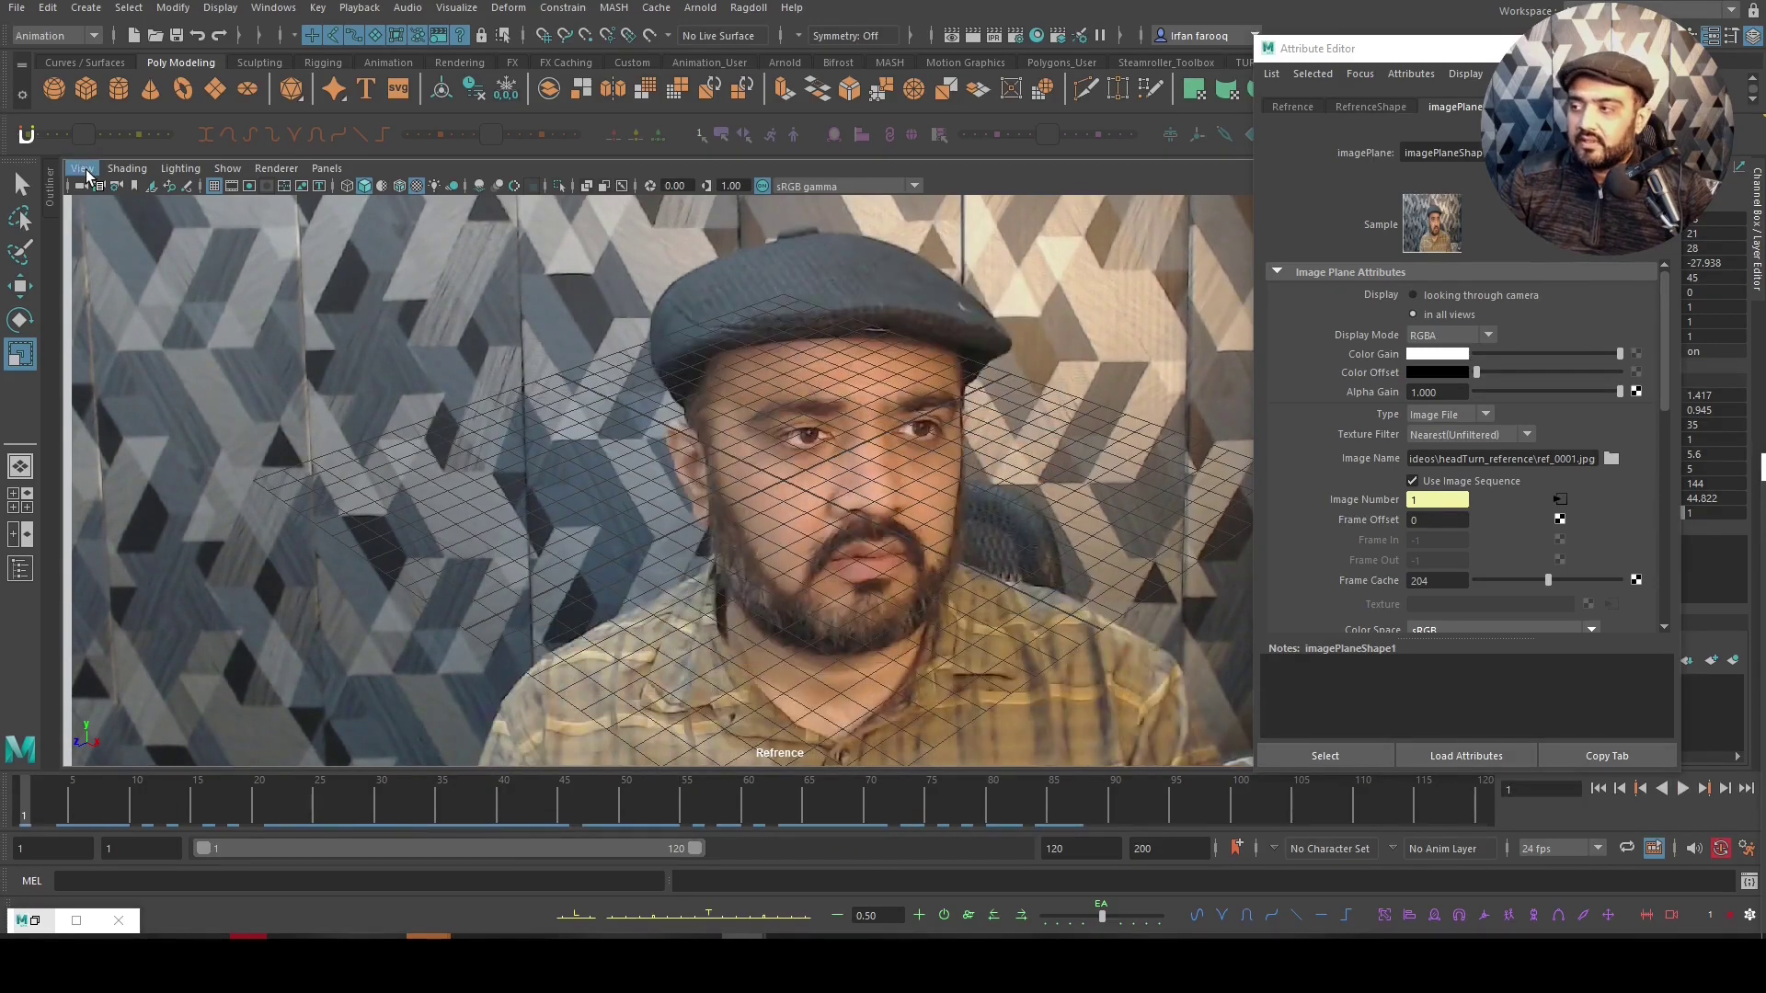
Hide the grid, scrub to frame 26, and tear off a floating copy of the perspective view
{"action": "left_click", "coordinate": [230, 175]}
{"action": "left_click", "coordinate": [294, 865]}
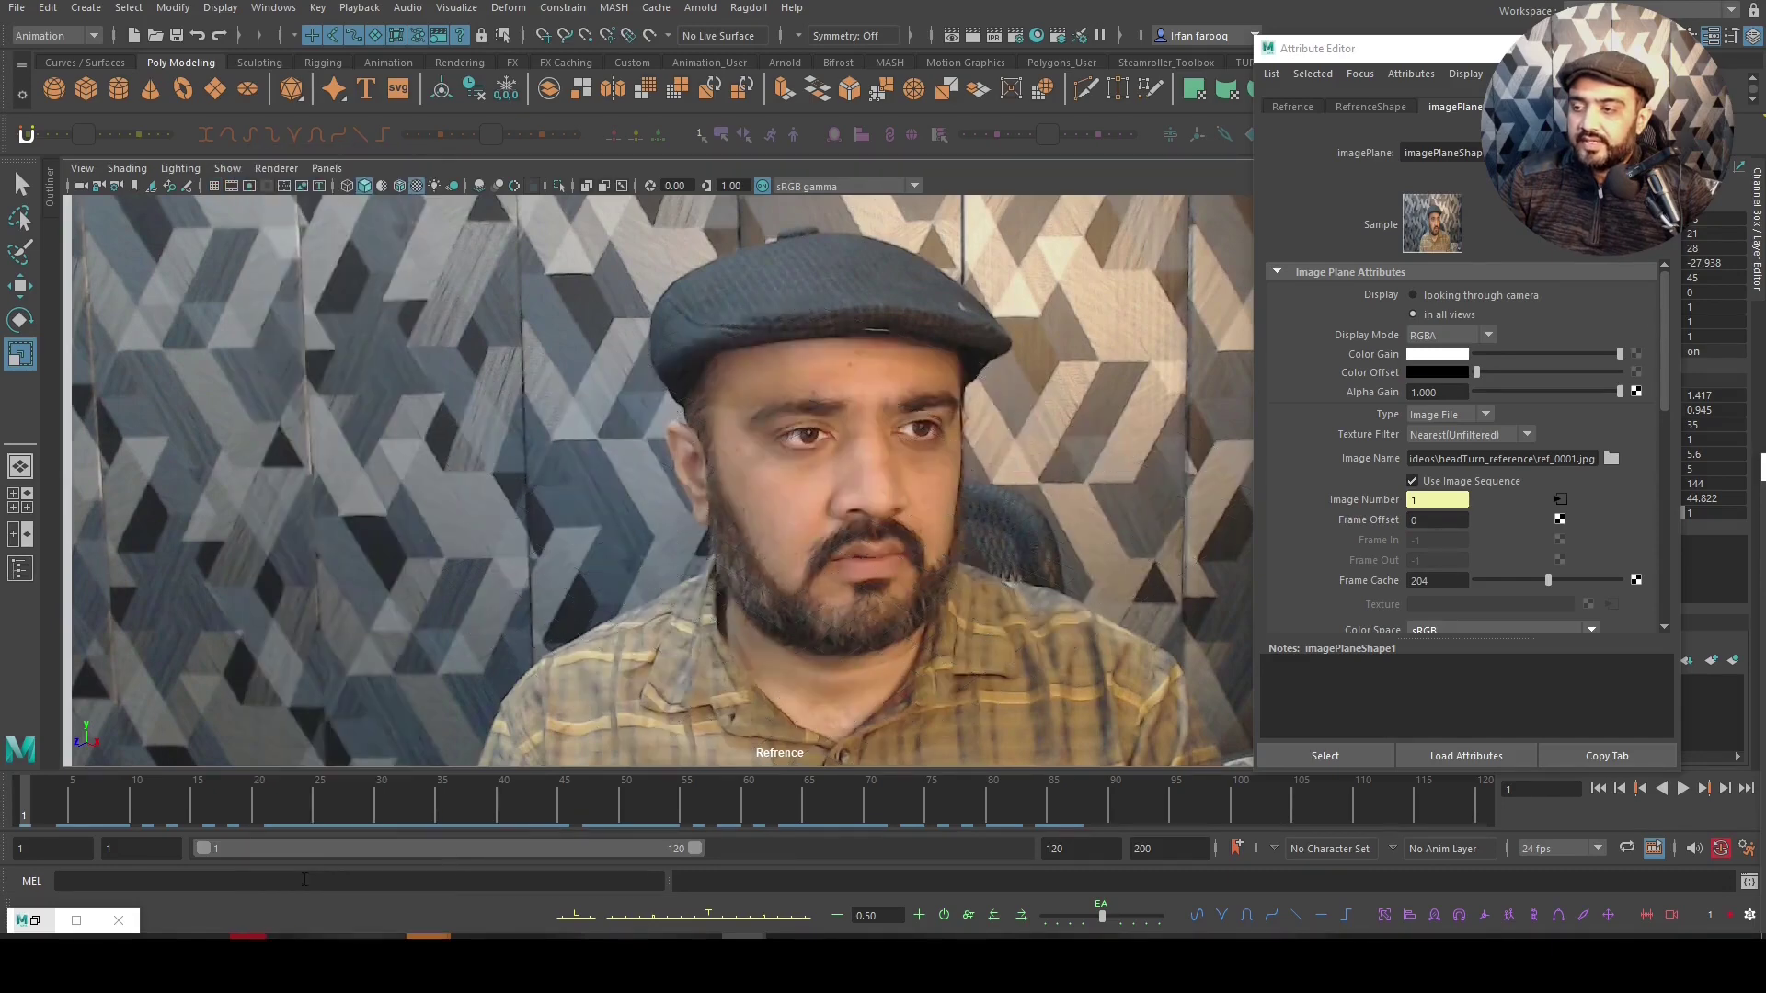
{"action": "left_click_drag", "start_coordinate": [83, 814], "coordinate": [332, 809]}
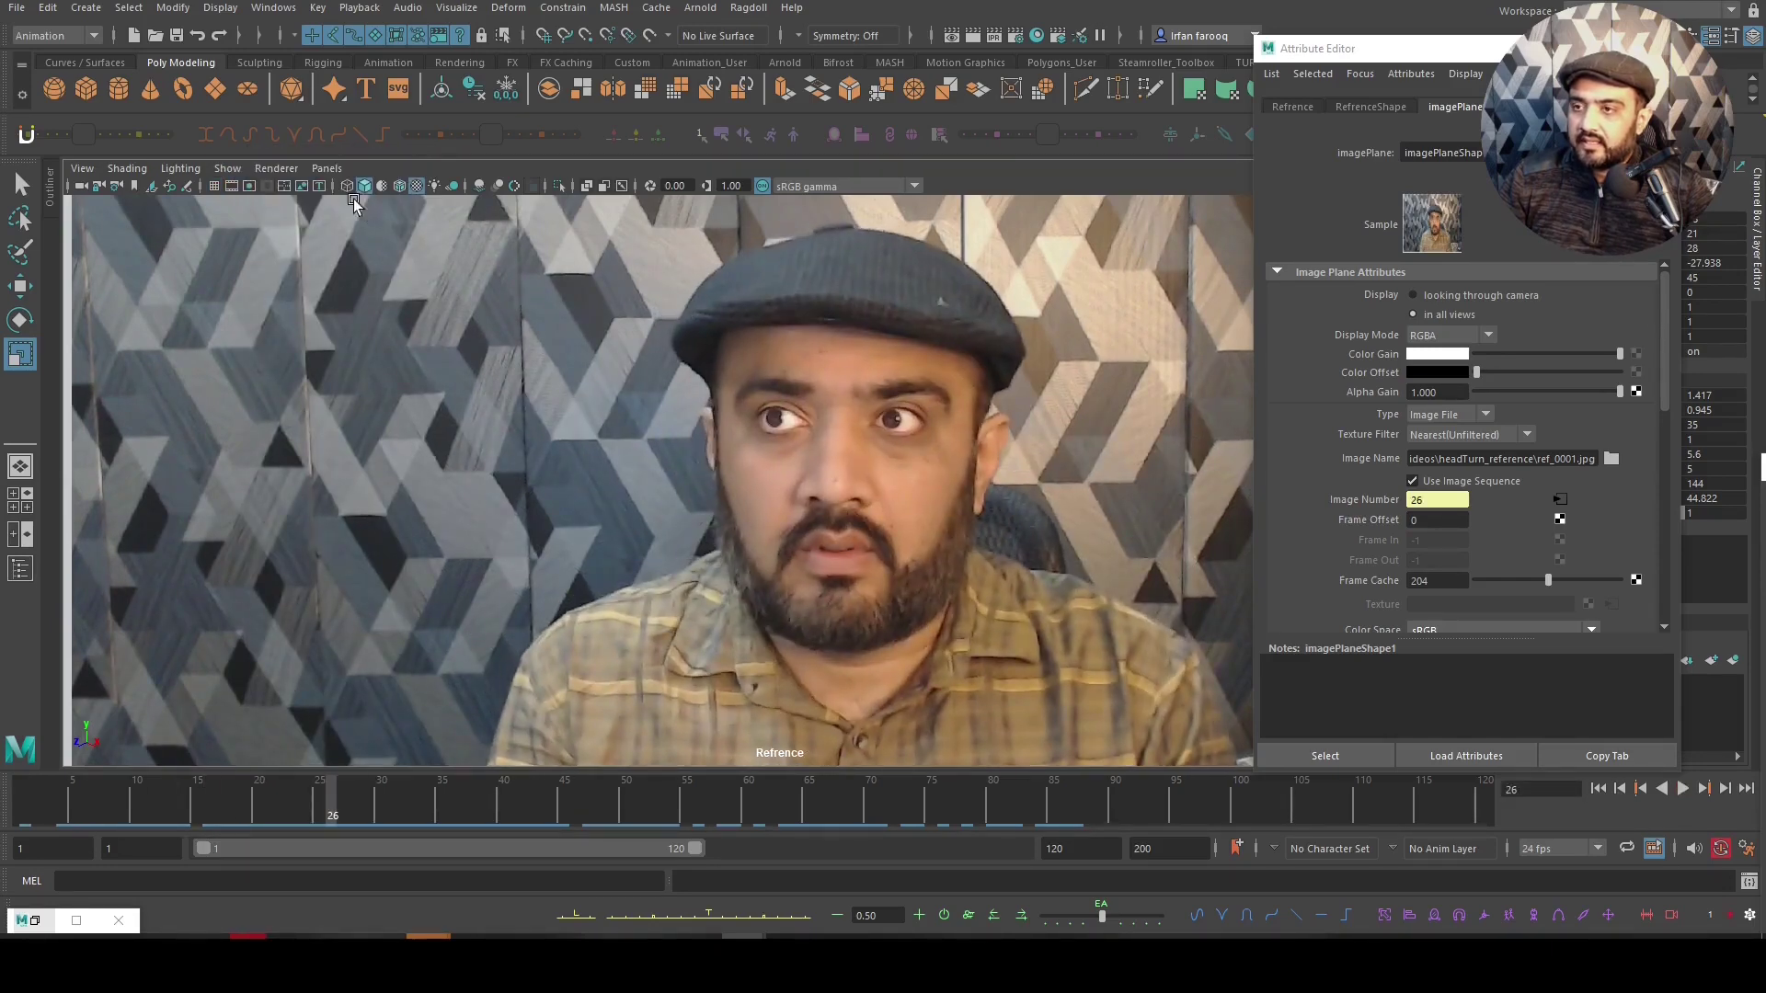
{"action": "left_click", "coordinate": [326, 168]}
{"action": "left_click", "coordinate": [373, 361]}
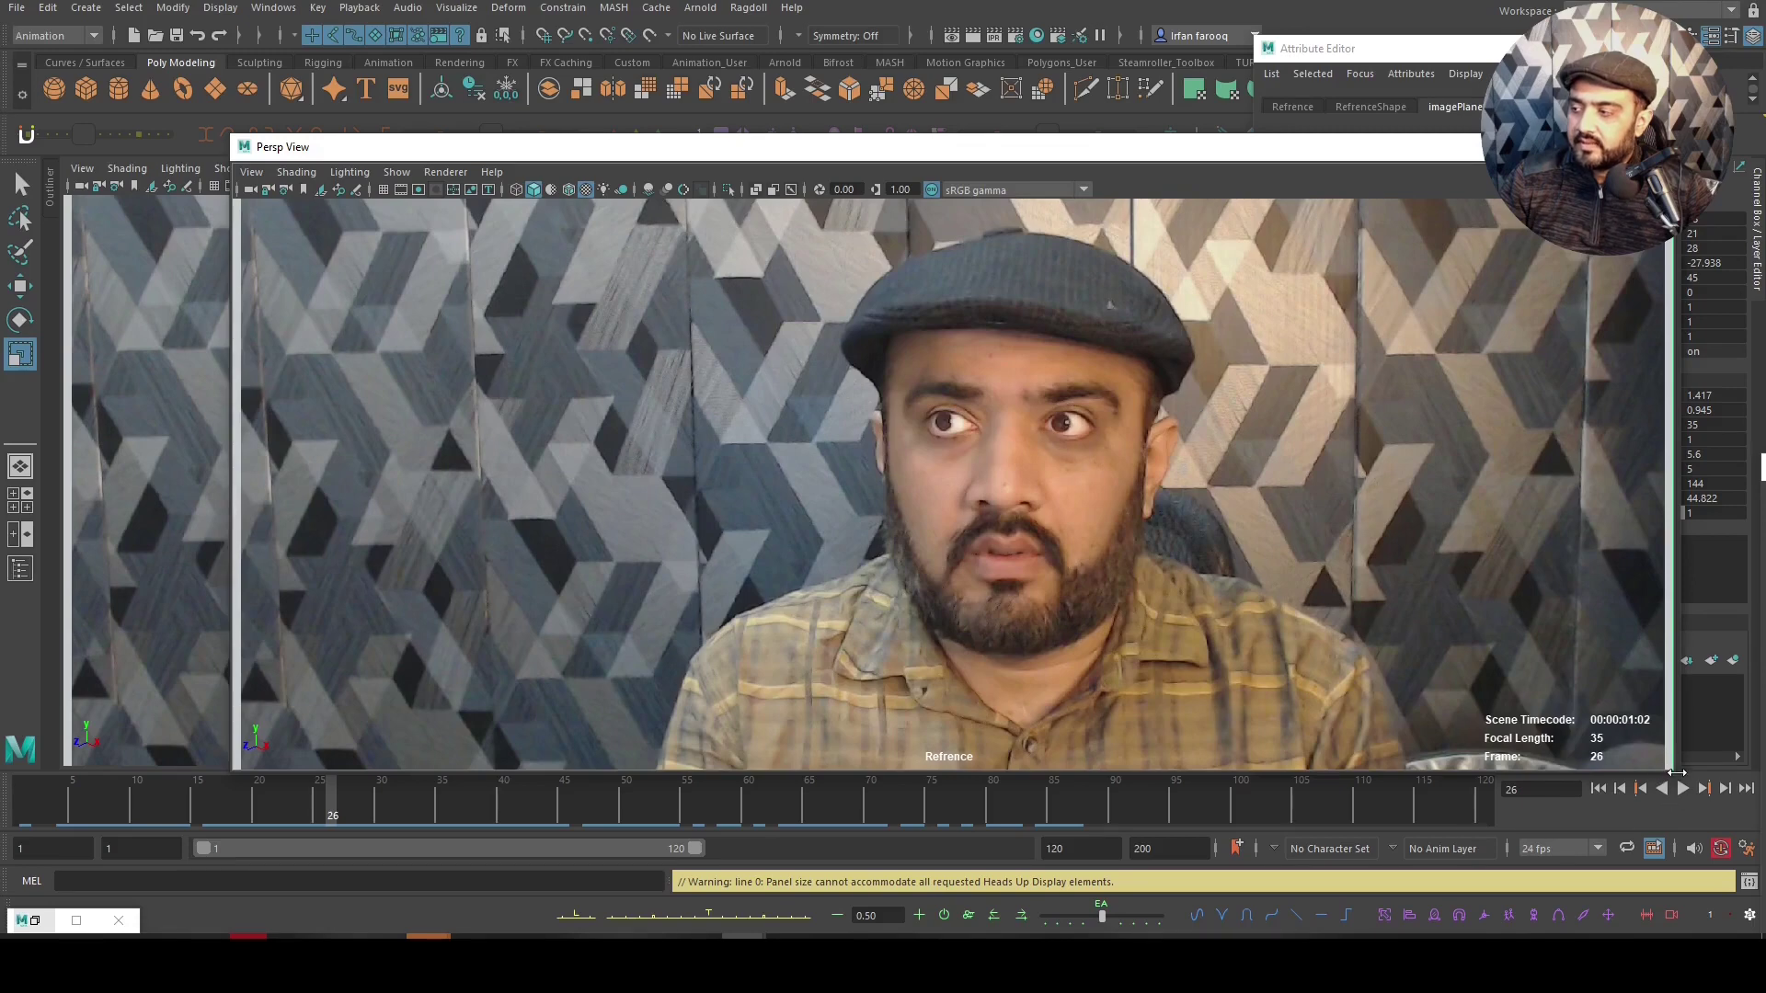
Shrink the floating perspective window to the left and switch the main viewport to persp
{"action": "left_click_drag", "start_coordinate": [1676, 770], "coordinate": [751, 769]}
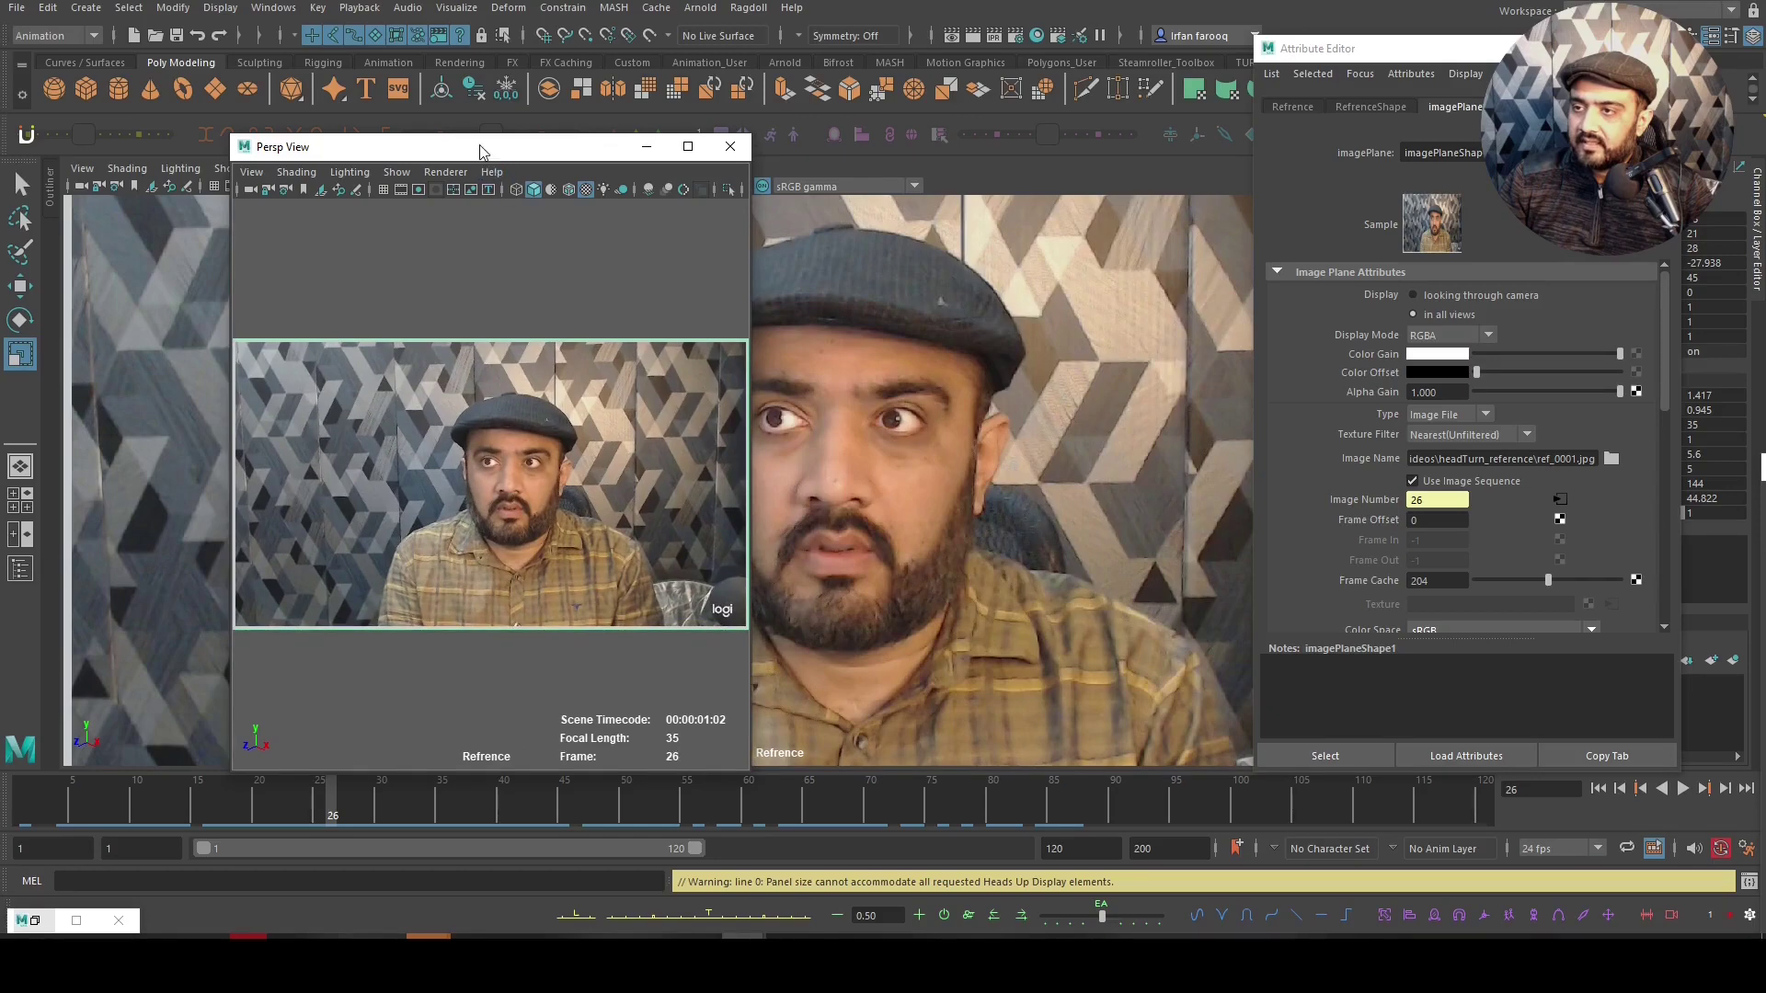
{"action": "mouse_move", "coordinate": [479, 138]}
{"action": "left_mouse_down"}
{"action": "mouse_move", "coordinate": [445, 434]}
{"action": "mouse_move", "coordinate": [264, 355]}
{"action": "mouse_move", "coordinate": [279, 199]}
{"action": "left_mouse_up"}
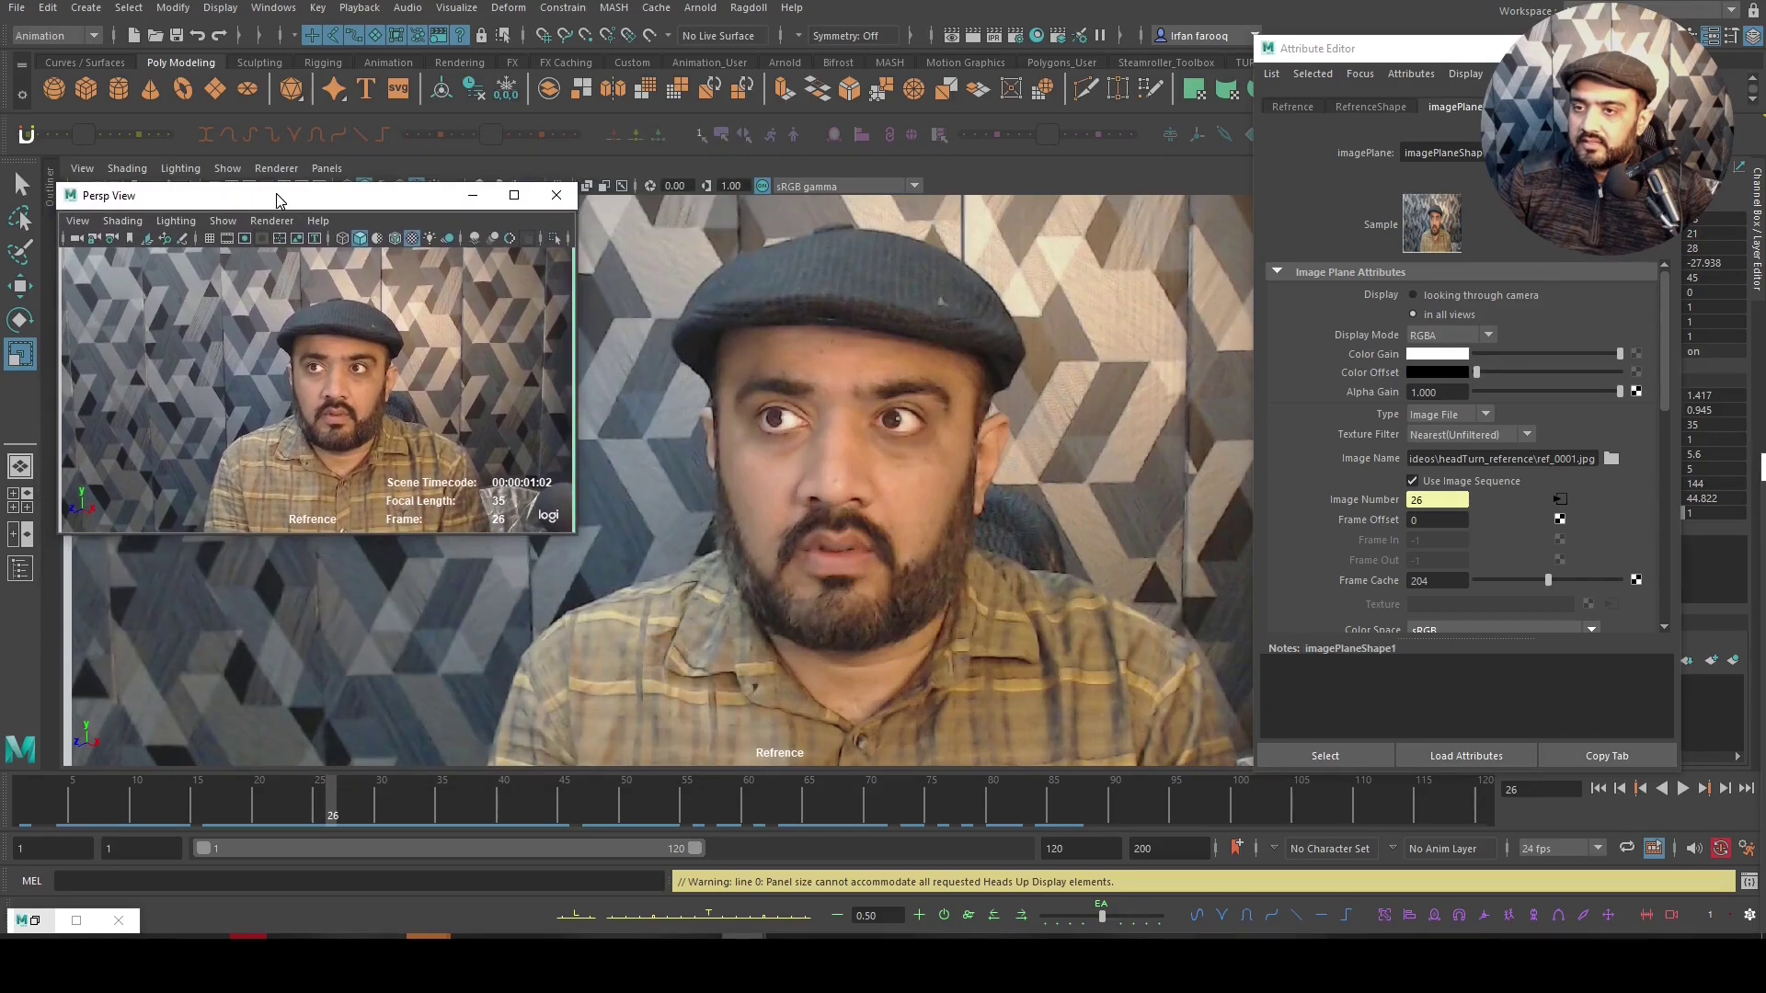
{"action": "left_click_drag", "start_coordinate": [833, 413], "coordinate": [832, 357]}
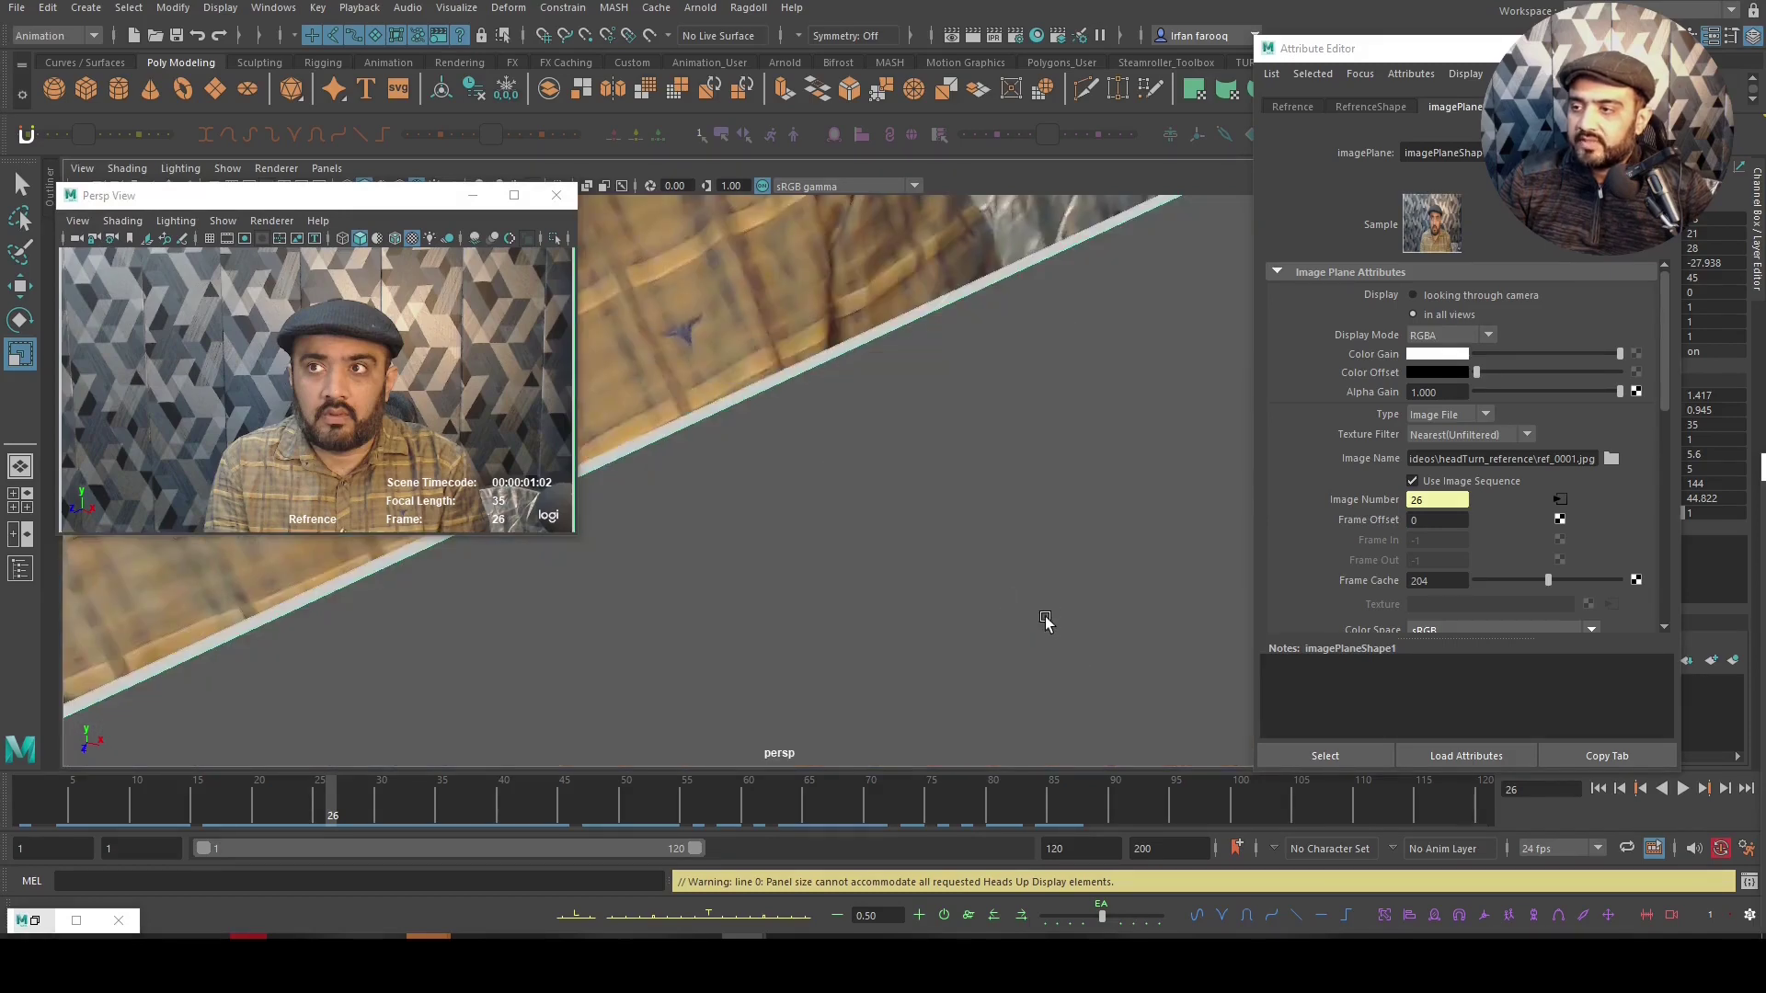
{"action": "scroll", "coordinate": [1045, 623], "scroll_direction": "down", "scroll_amount": 3}
{"action": "left_click_drag", "start_coordinate": [276, 196], "coordinate": [276, 309]}
Set the main viewport's Show menu to None so it displays nothing
{"action": "left_click", "coordinate": [227, 168]}
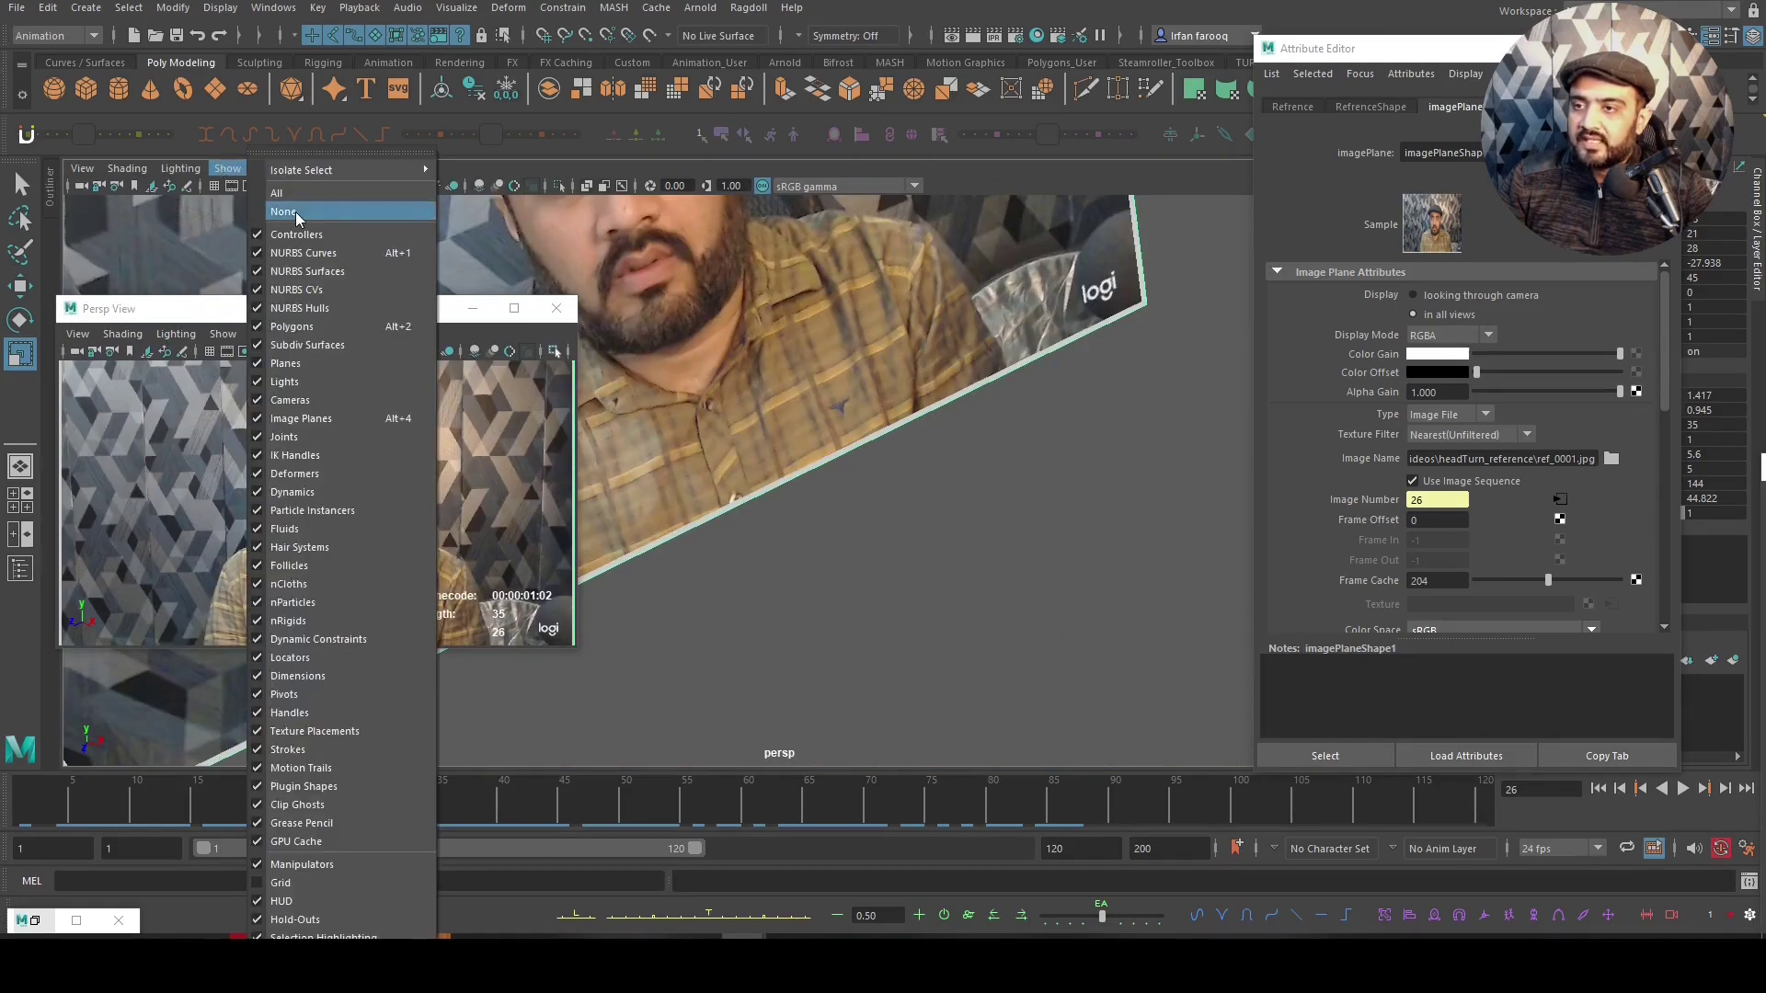
{"action": "left_click", "coordinate": [296, 218]}
{"action": "left_click", "coordinate": [227, 169]}
{"action": "left_click", "coordinate": [280, 212]}
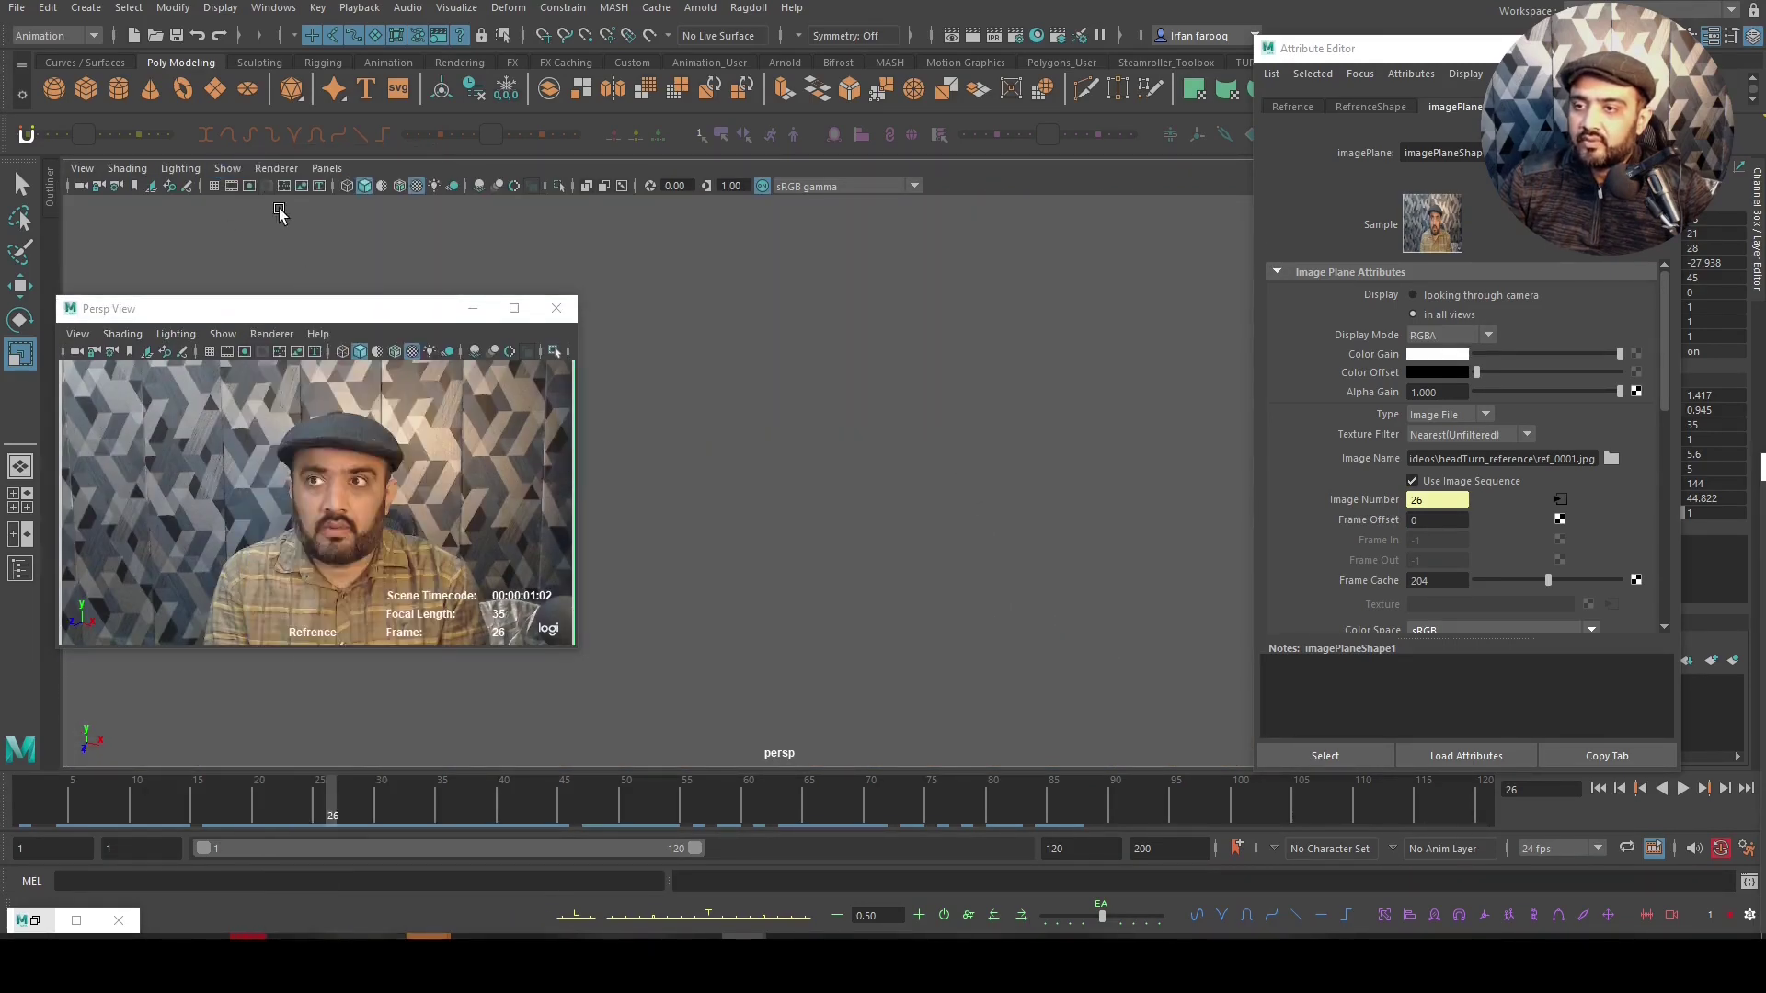
{"action": "left_click", "coordinate": [227, 169]}
{"action": "left_click", "coordinate": [324, 237]}
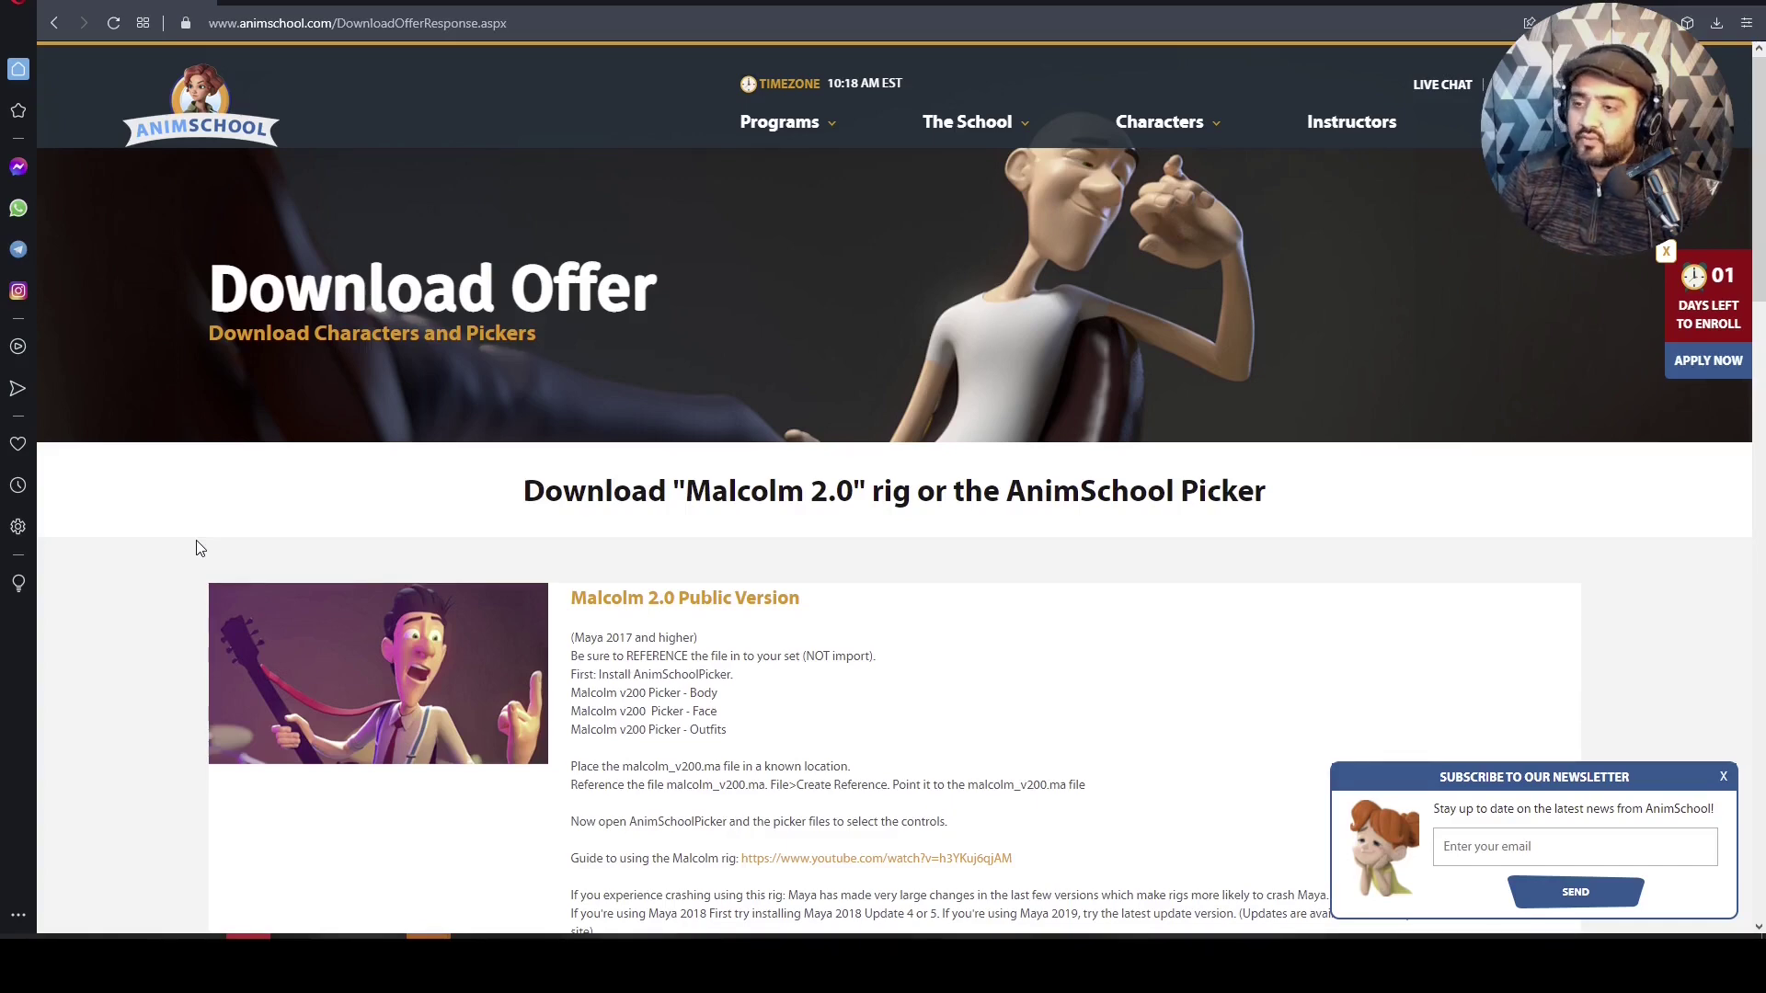
Scroll the AnimSchool page to the Malcolm 2.0 rig and Picker (PC version), then return to Maya
{"action": "scroll", "coordinate": [1324, 517], "scroll_direction": "down", "scroll_amount": 5}
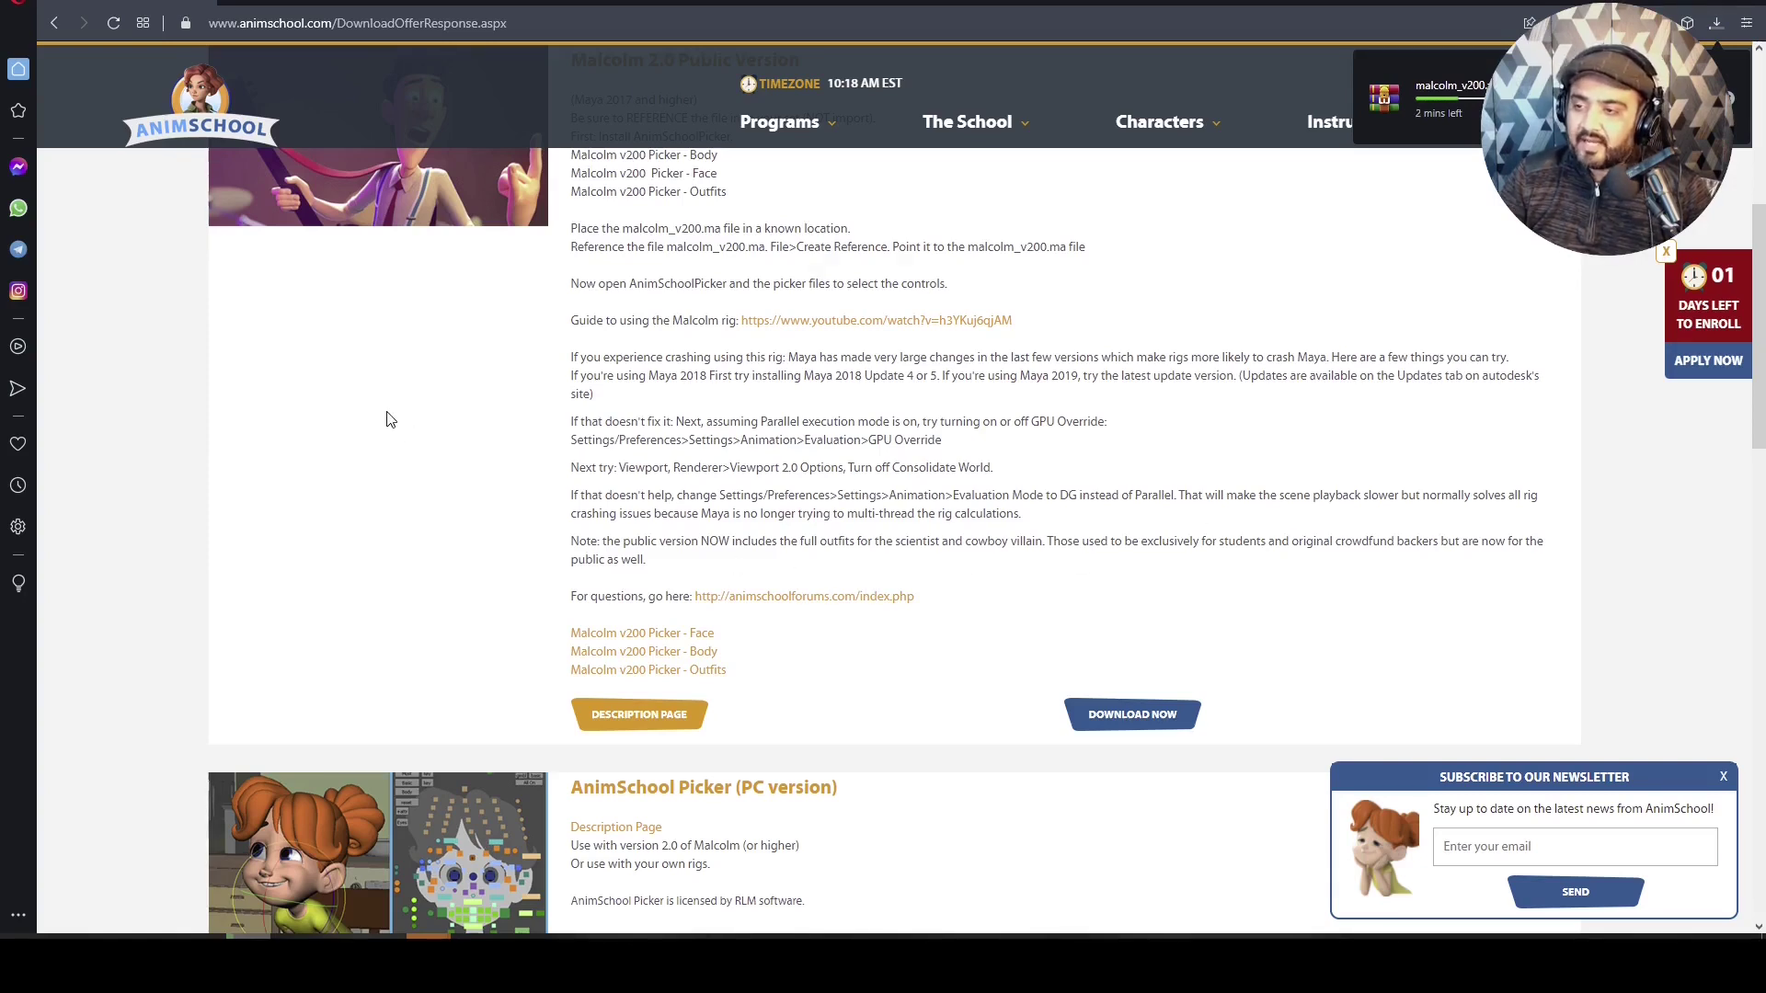
{"action": "scroll", "coordinate": [386, 478], "scroll_direction": "down", "scroll_amount": 2}
{"action": "scroll", "coordinate": [391, 552], "scroll_direction": "down", "scroll_amount": 3}
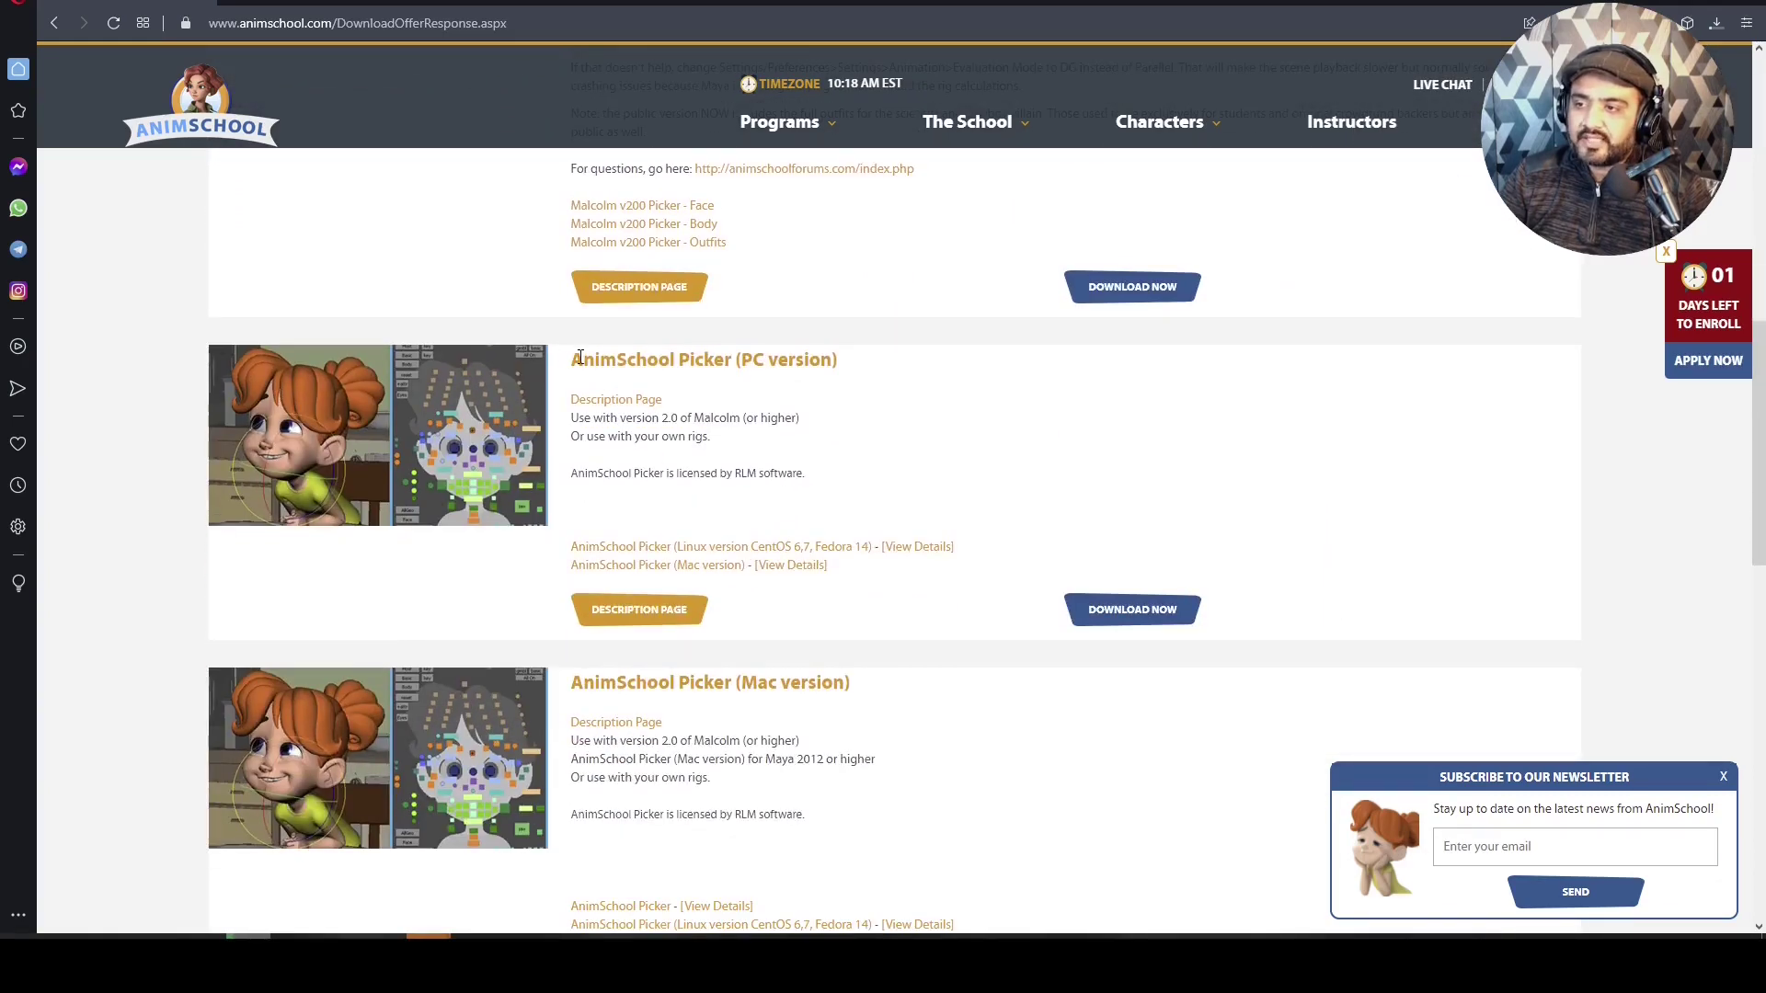
{"action": "left_click_drag", "start_coordinate": [571, 363], "coordinate": [857, 371]}
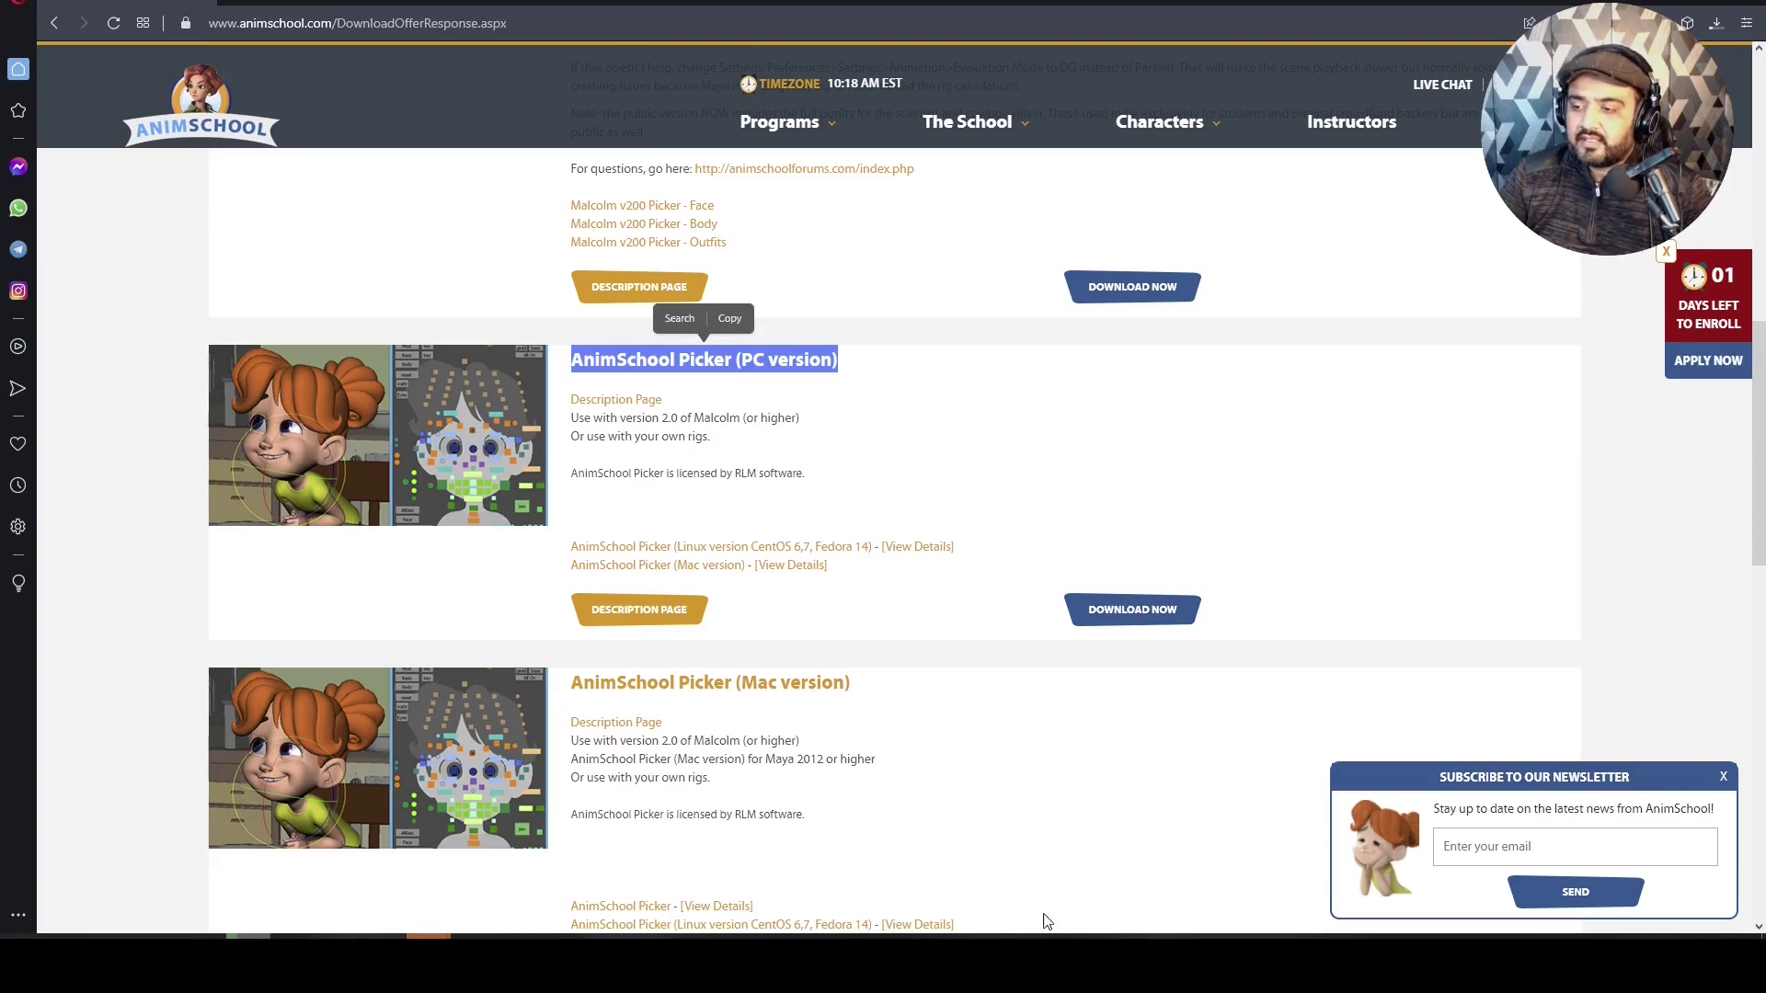
{"action": "left_click", "coordinate": [845, 873]}
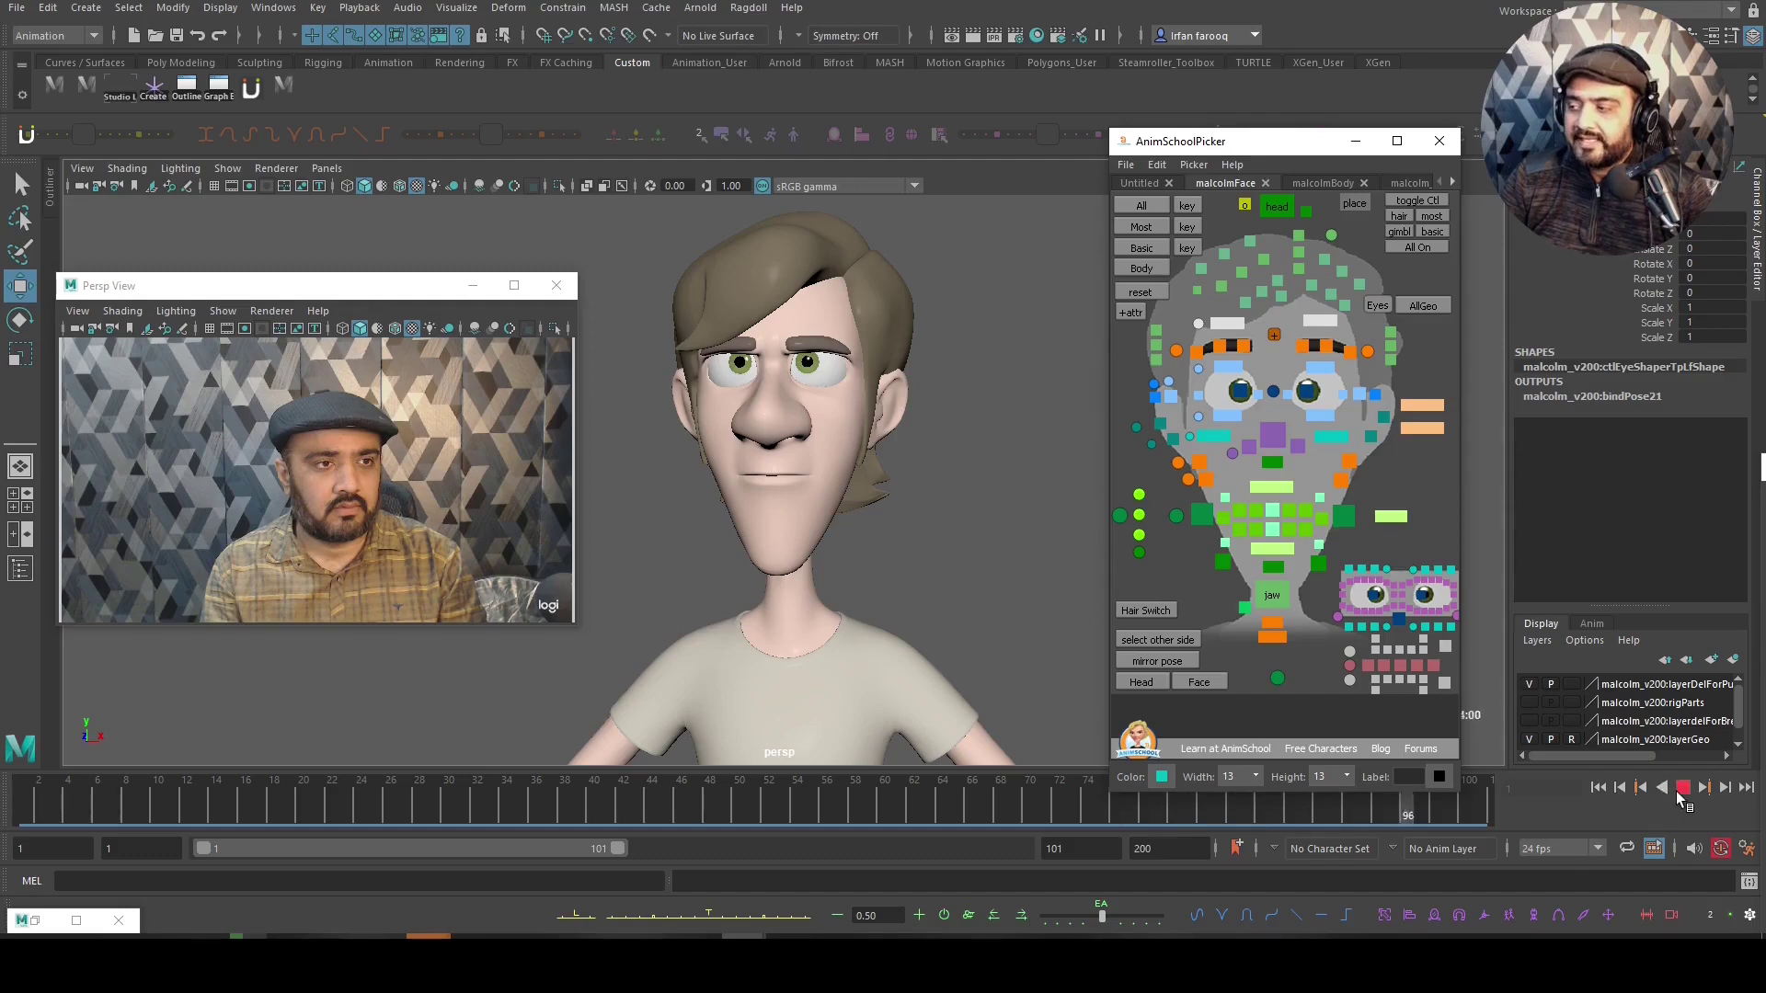
Stop playback and test raising the left mouth-corner control, then undo it
{"action": "left_click", "coordinate": [1275, 371]}
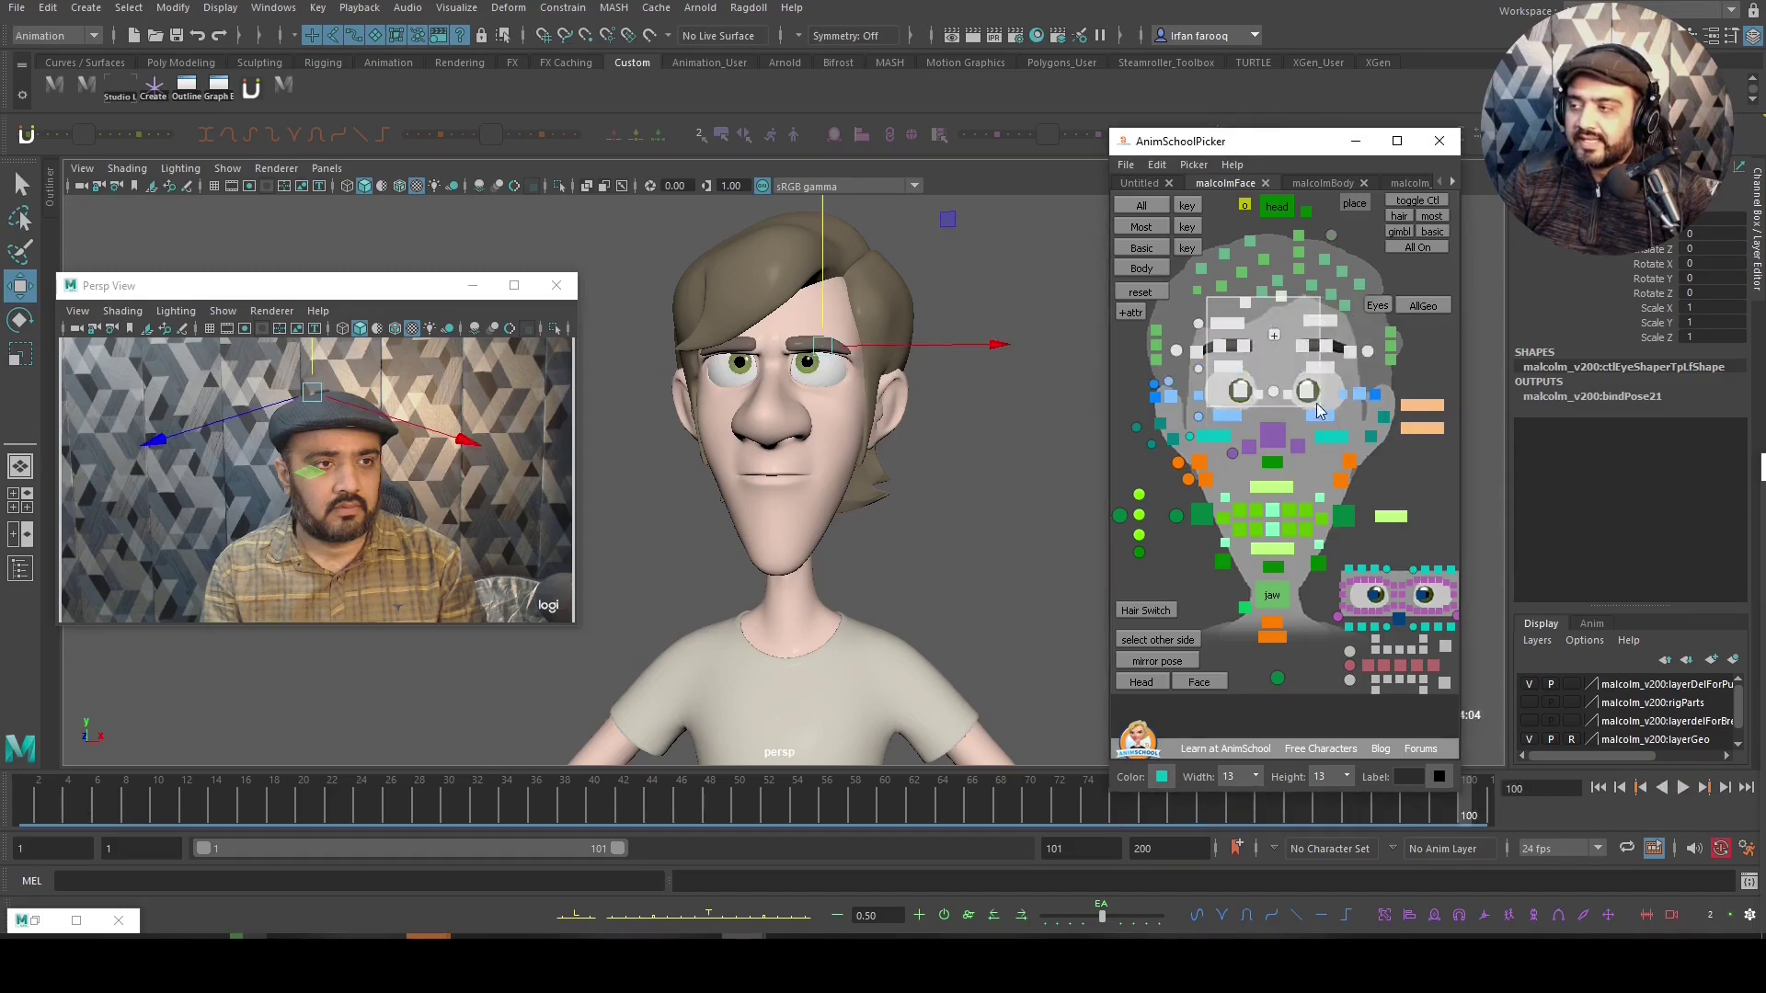
{"action": "left_click", "coordinate": [1343, 516]}
{"action": "left_click_drag", "start_coordinate": [831, 471], "coordinate": [846, 399]}
{"action": "key", "text": "ctrl+z"}
{"action": "key", "text": "ctrl+z"}
Show NURBS curves in the viewport and test pulling the right mouth corner, then undo
{"action": "left_click", "coordinate": [1199, 523]}
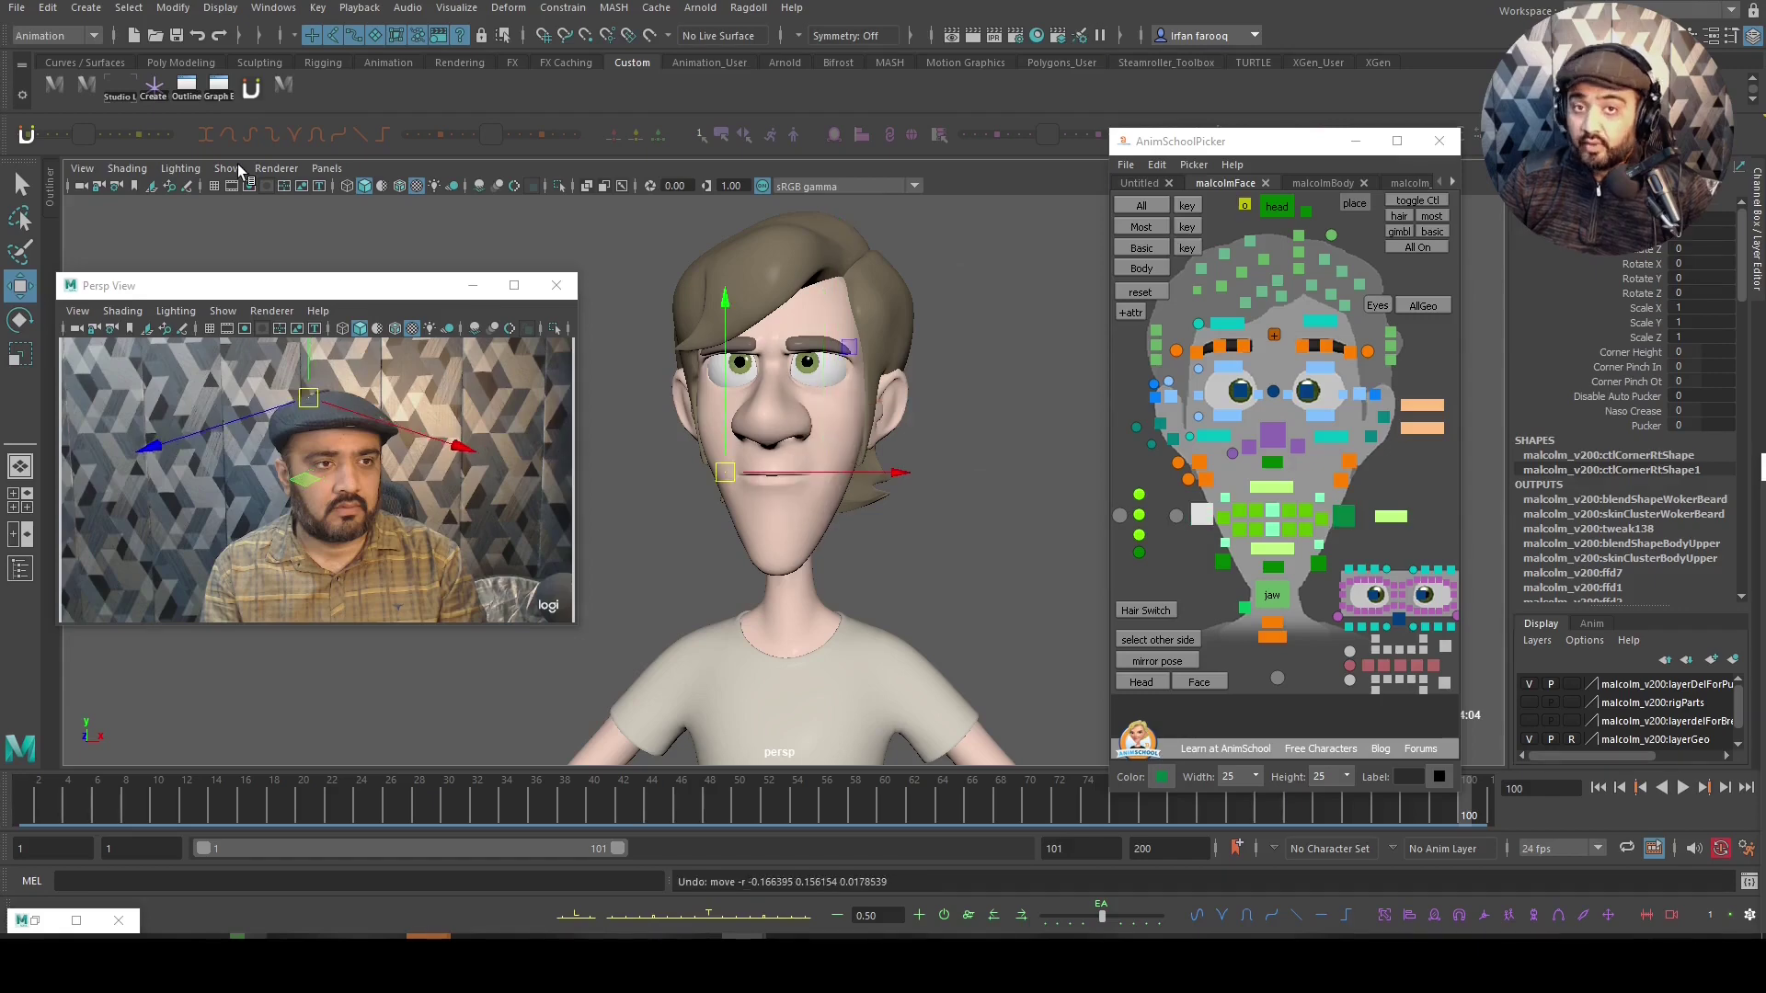
{"action": "left_click", "coordinate": [228, 168]}
{"action": "left_click", "coordinate": [304, 256]}
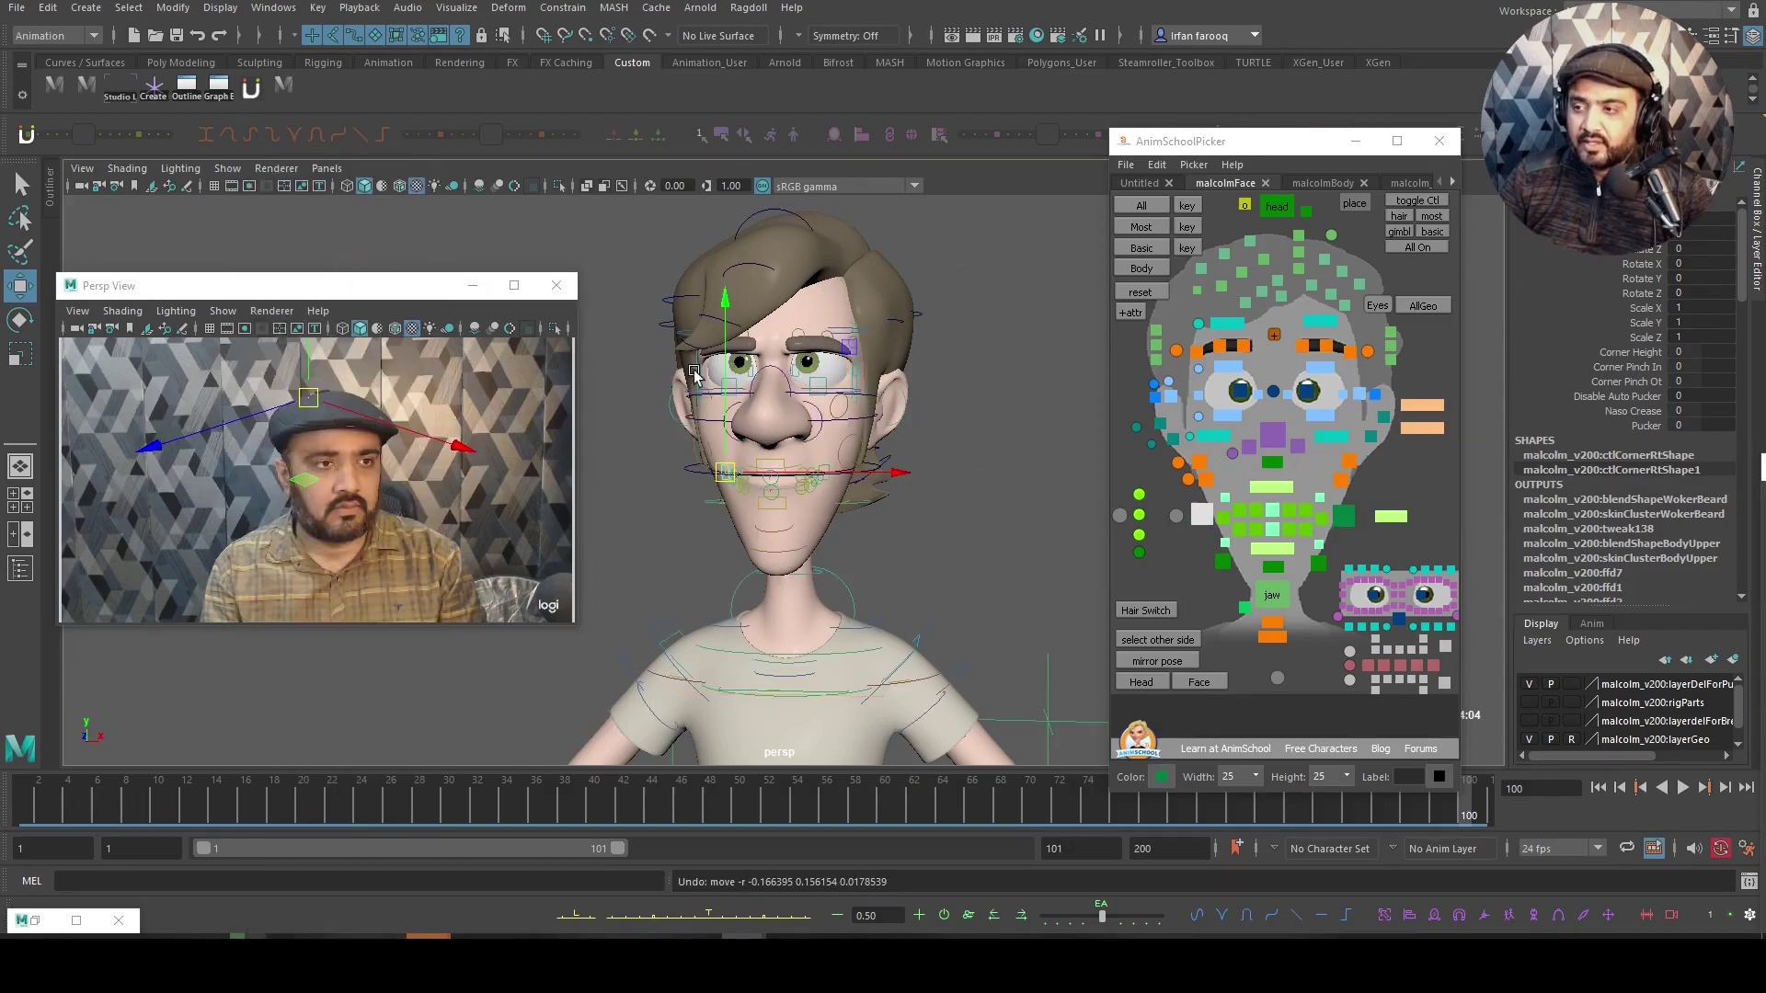
{"action": "scroll", "coordinate": [884, 429], "scroll_direction": "up", "scroll_amount": 5}
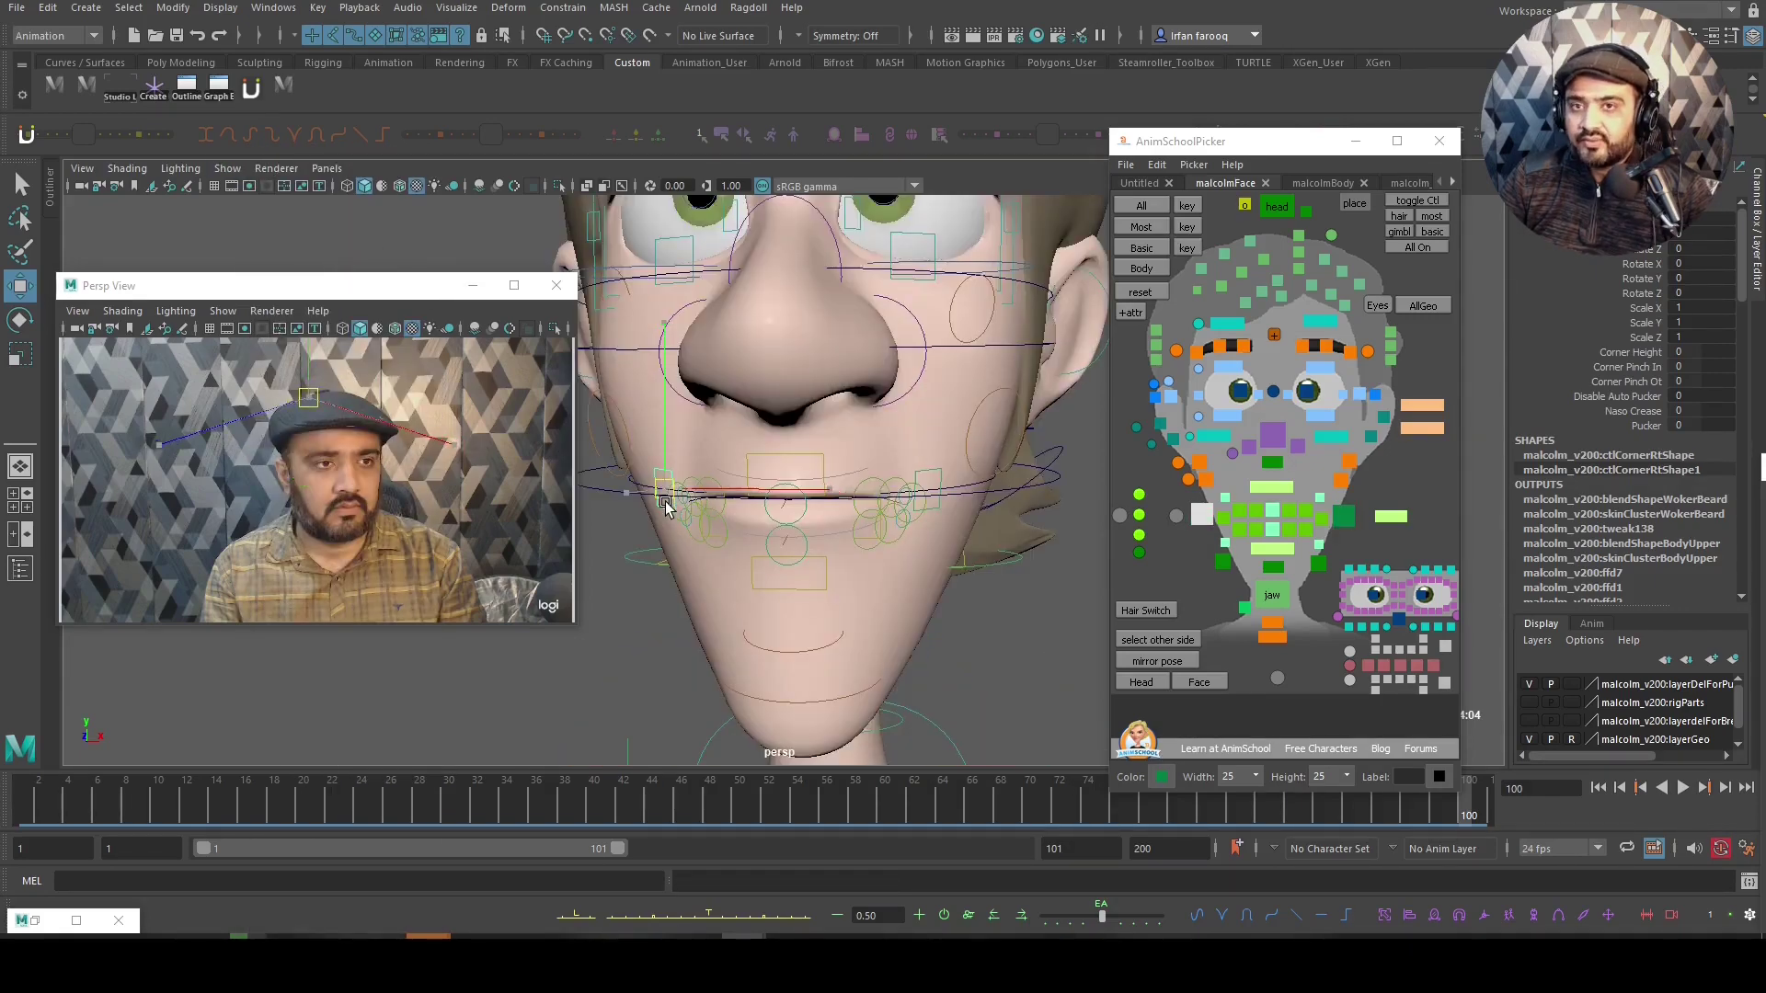
{"action": "left_click_drag", "start_coordinate": [663, 504], "coordinate": [647, 477]}
{"action": "key", "text": "ctrl+z"}
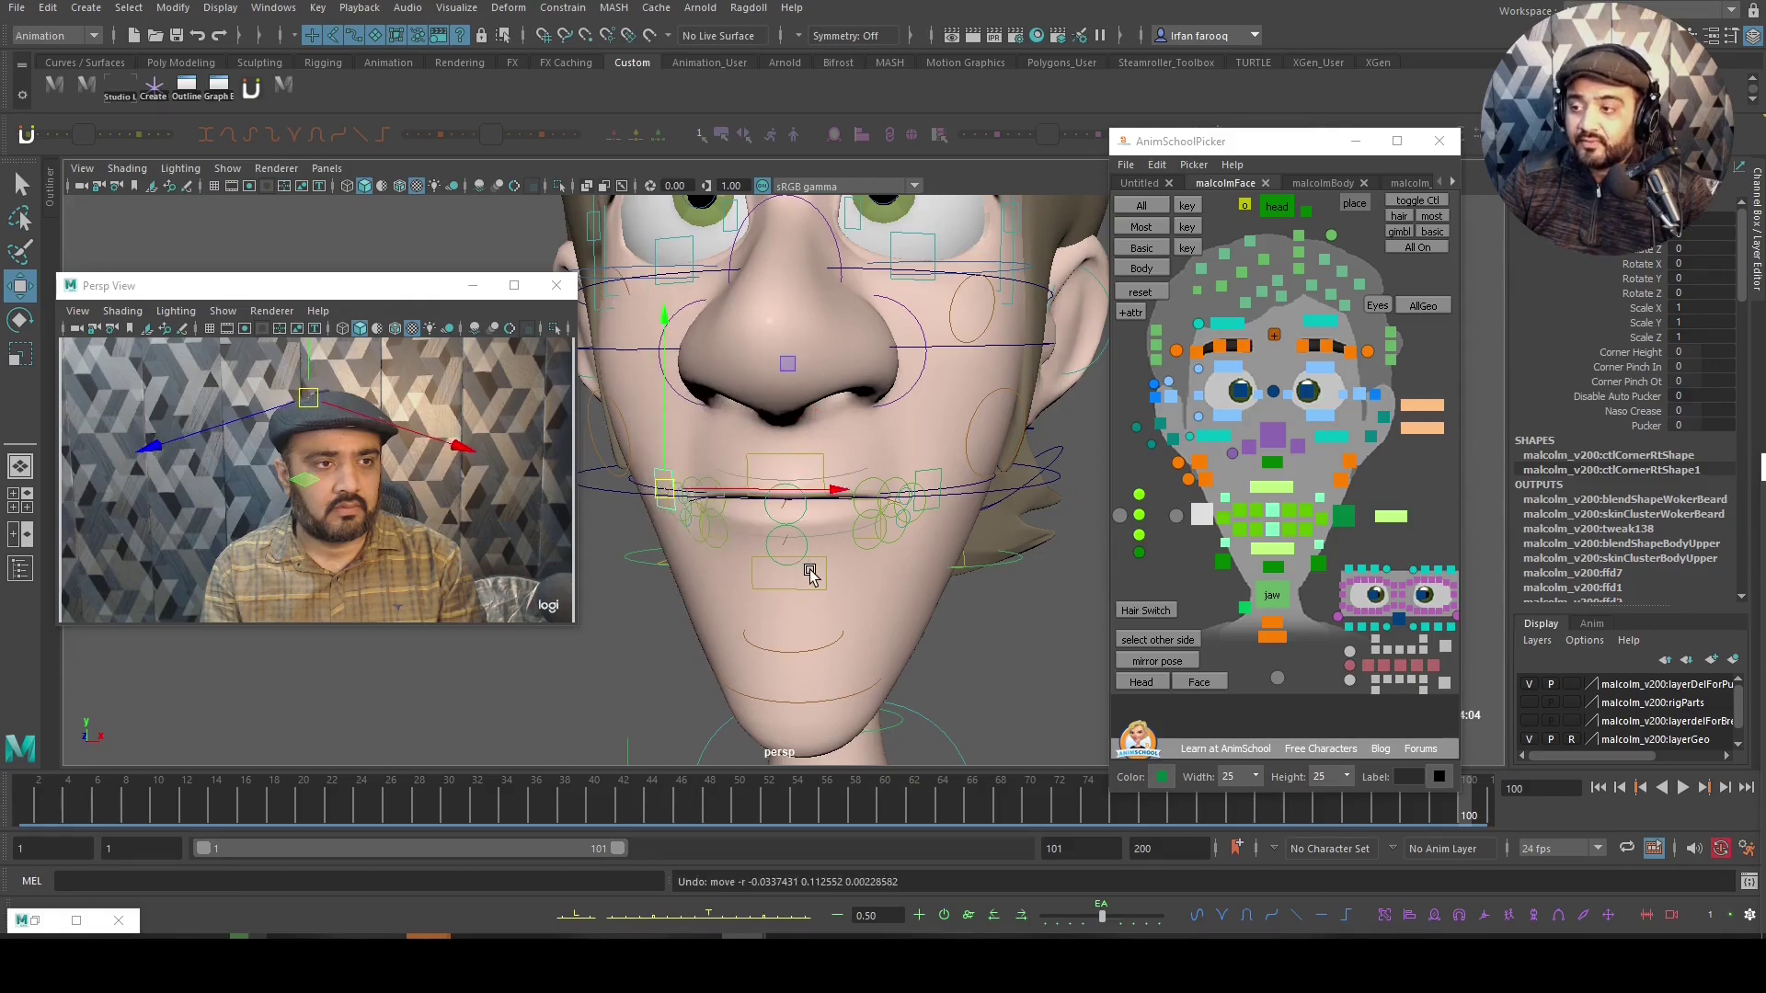
{"action": "scroll", "coordinate": [826, 560], "scroll_direction": "down", "scroll_amount": 2}
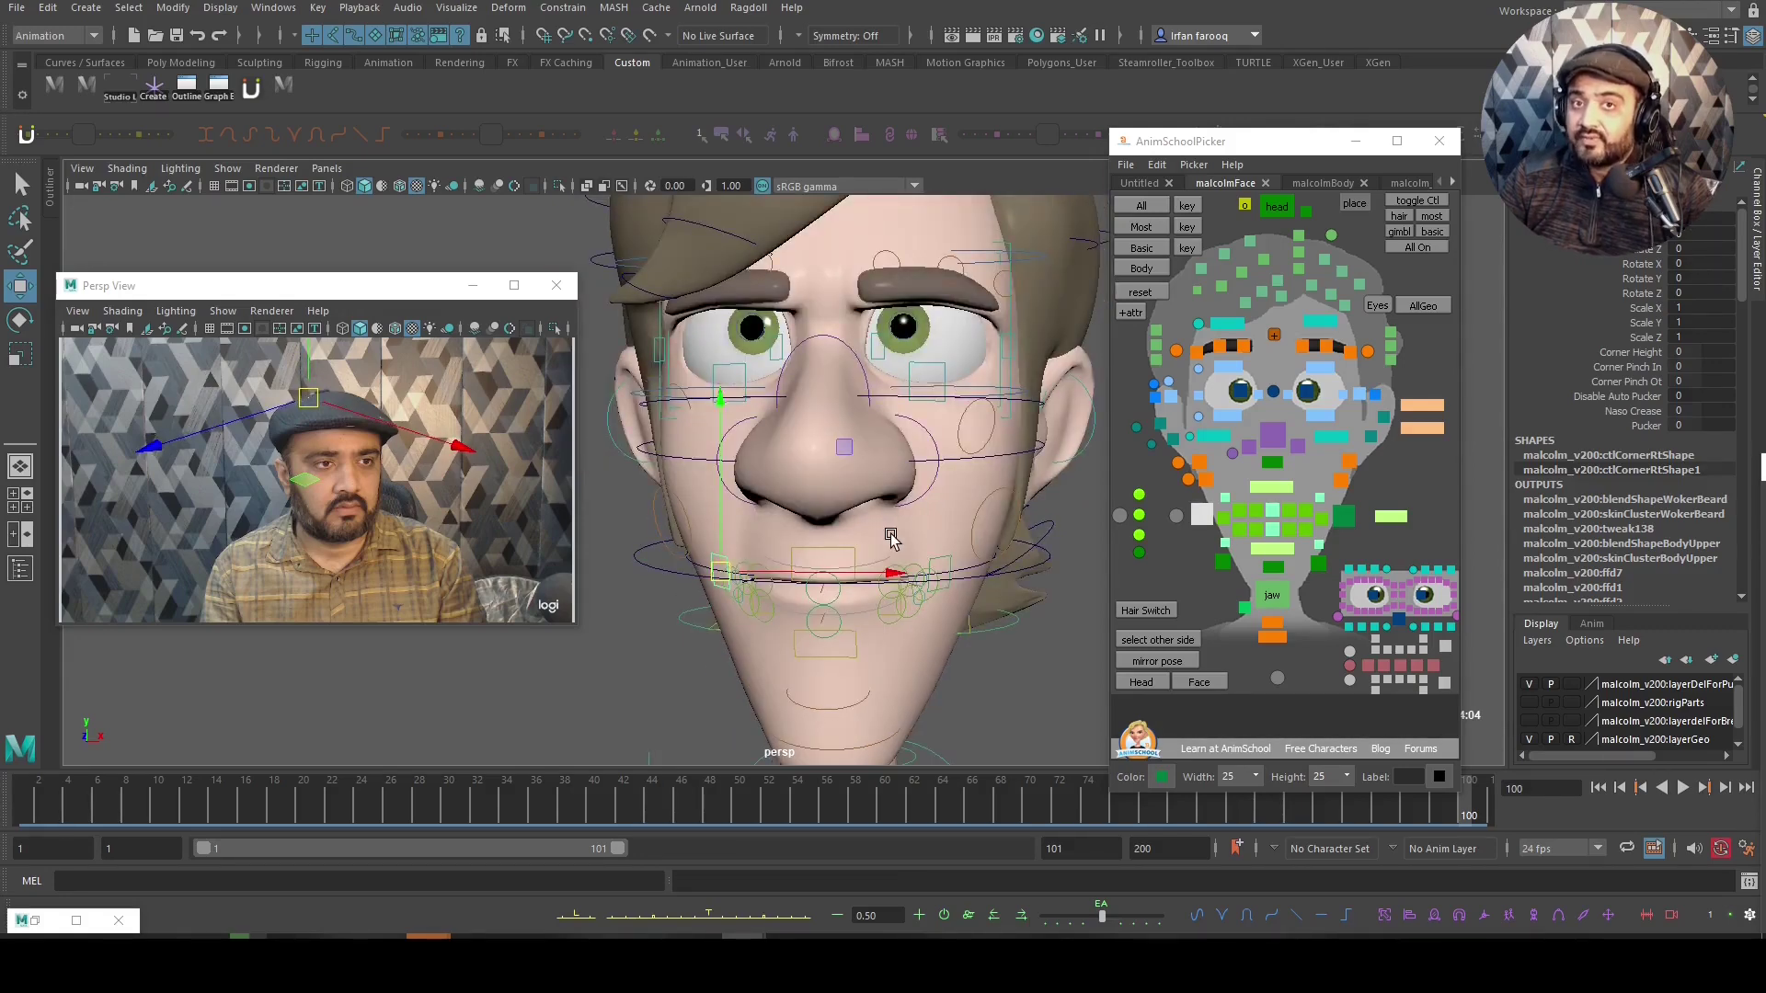
Select and move the upper eyelid control
{"action": "left_click", "coordinate": [1227, 368]}
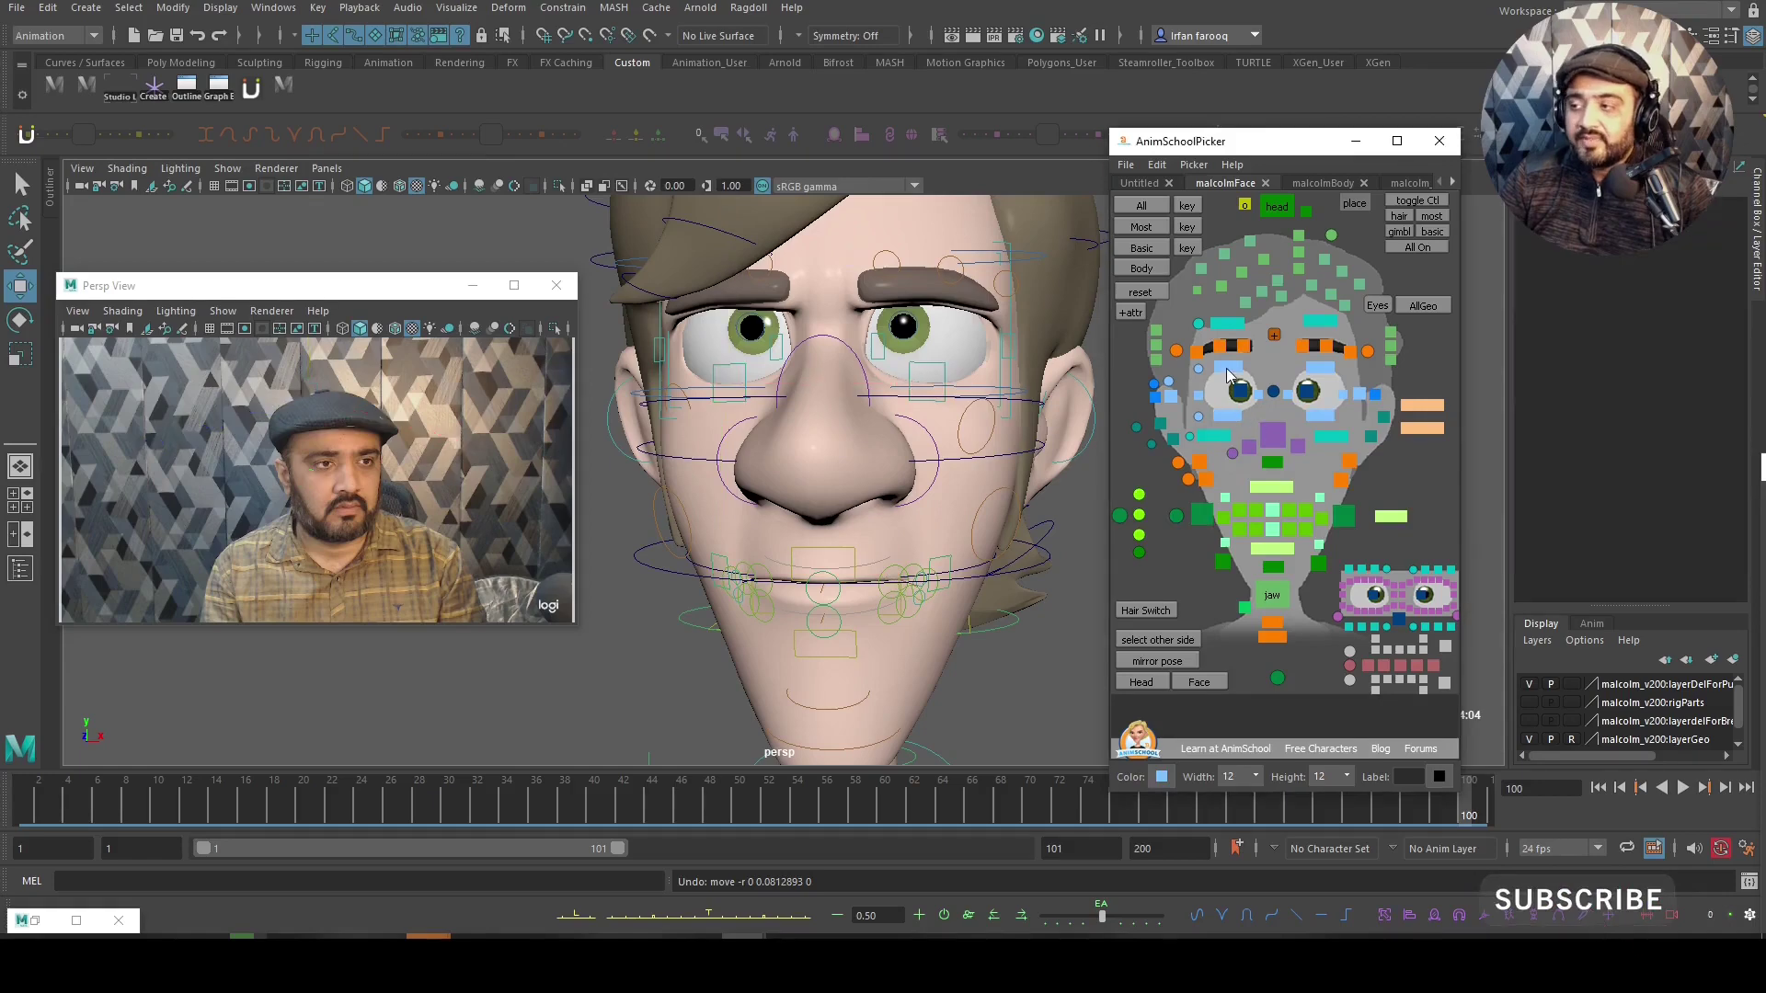
{"action": "left_click", "coordinate": [743, 273]}
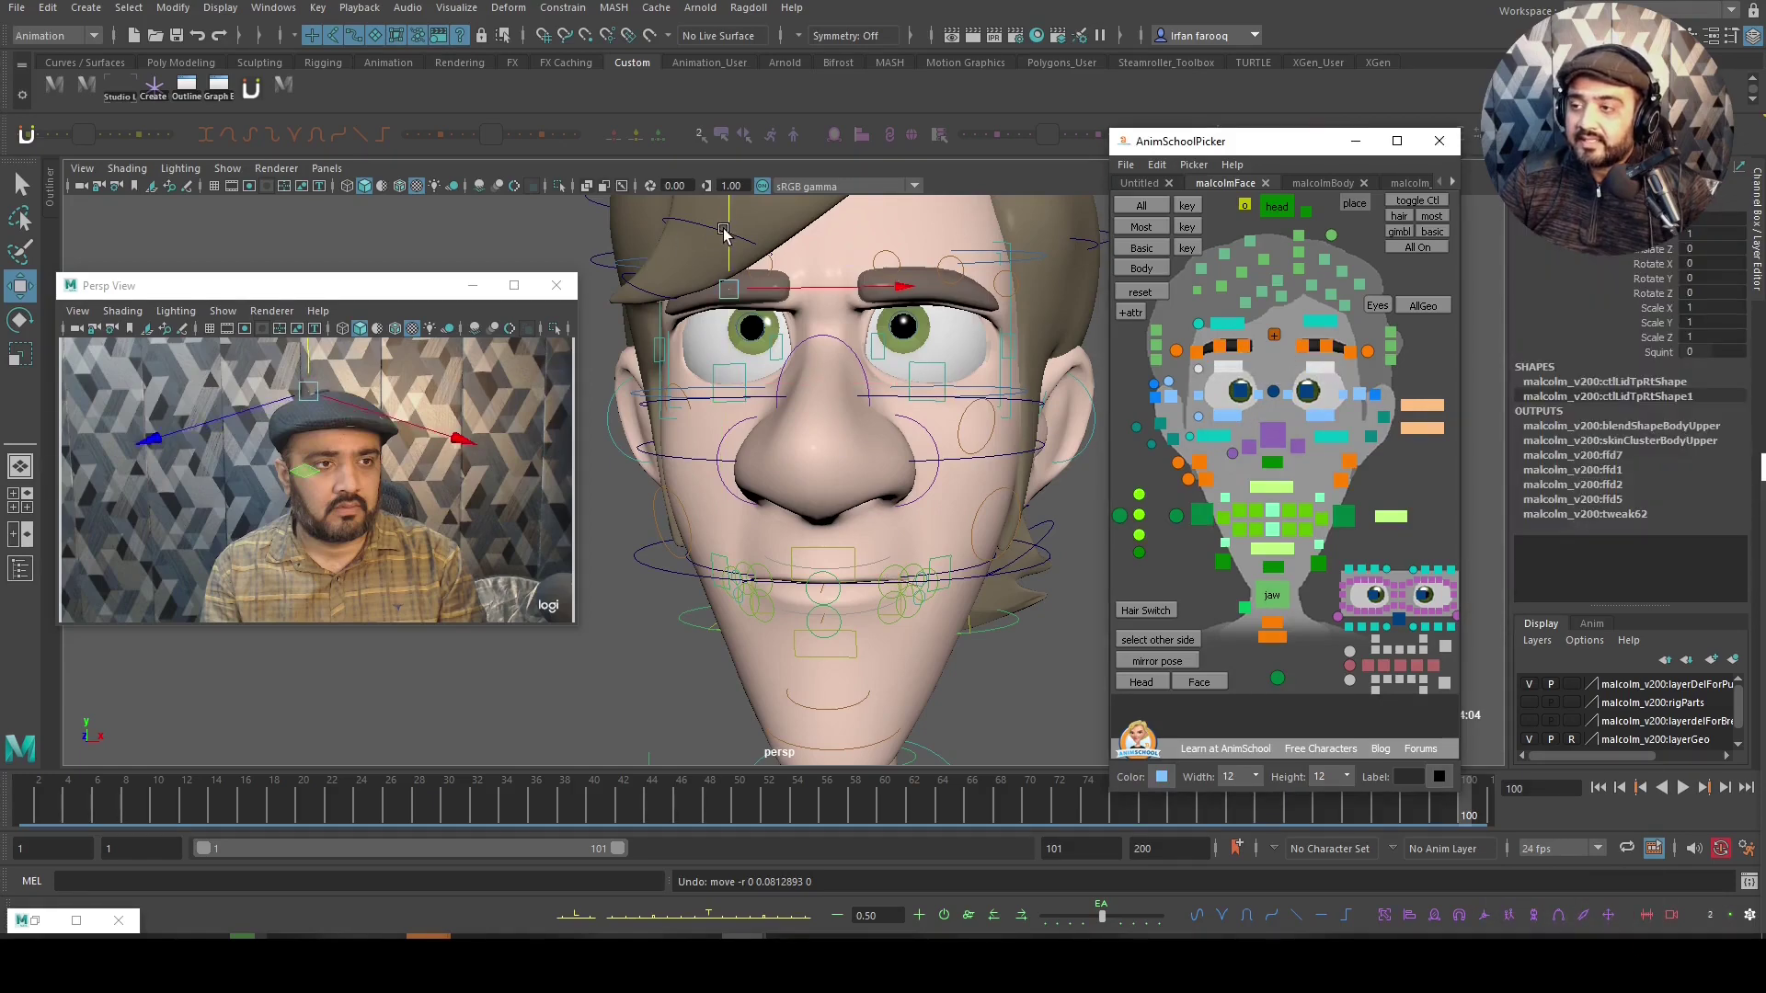
{"action": "left_click_drag", "start_coordinate": [724, 232], "coordinate": [730, 261]}
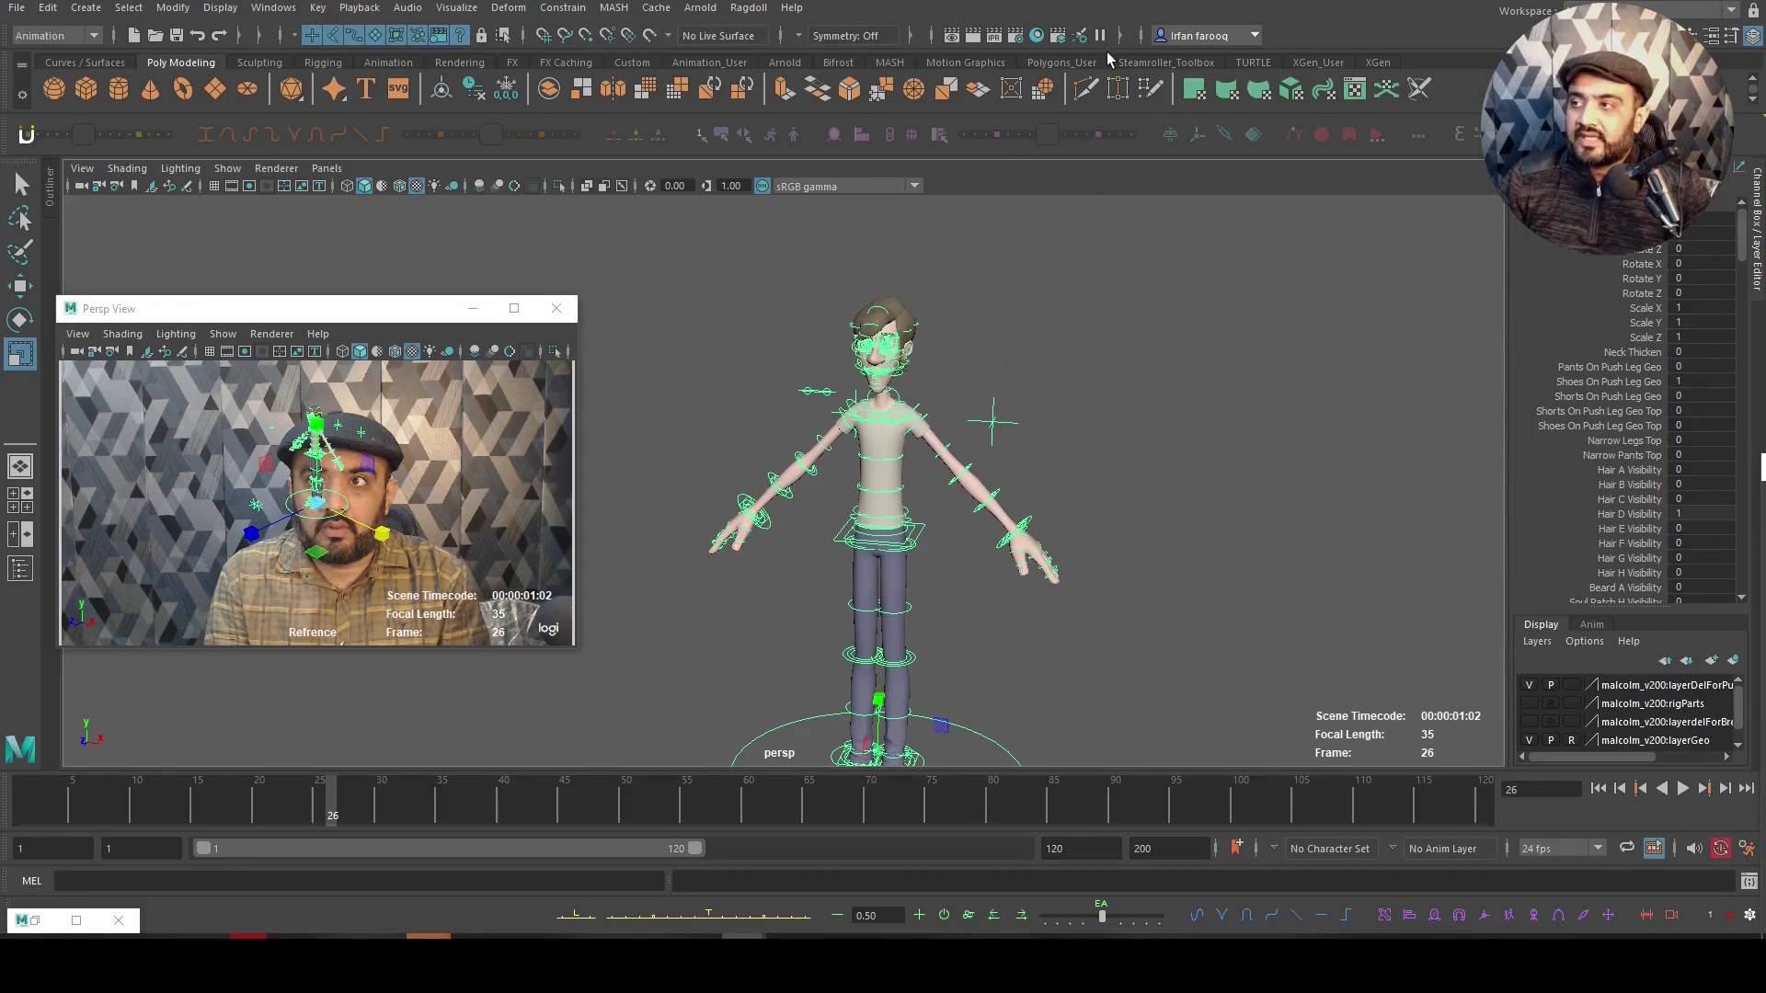
Open AnimSchool Picker from the custom shelf and load the malcolmFace picker
{"action": "left_click", "coordinate": [632, 62]}
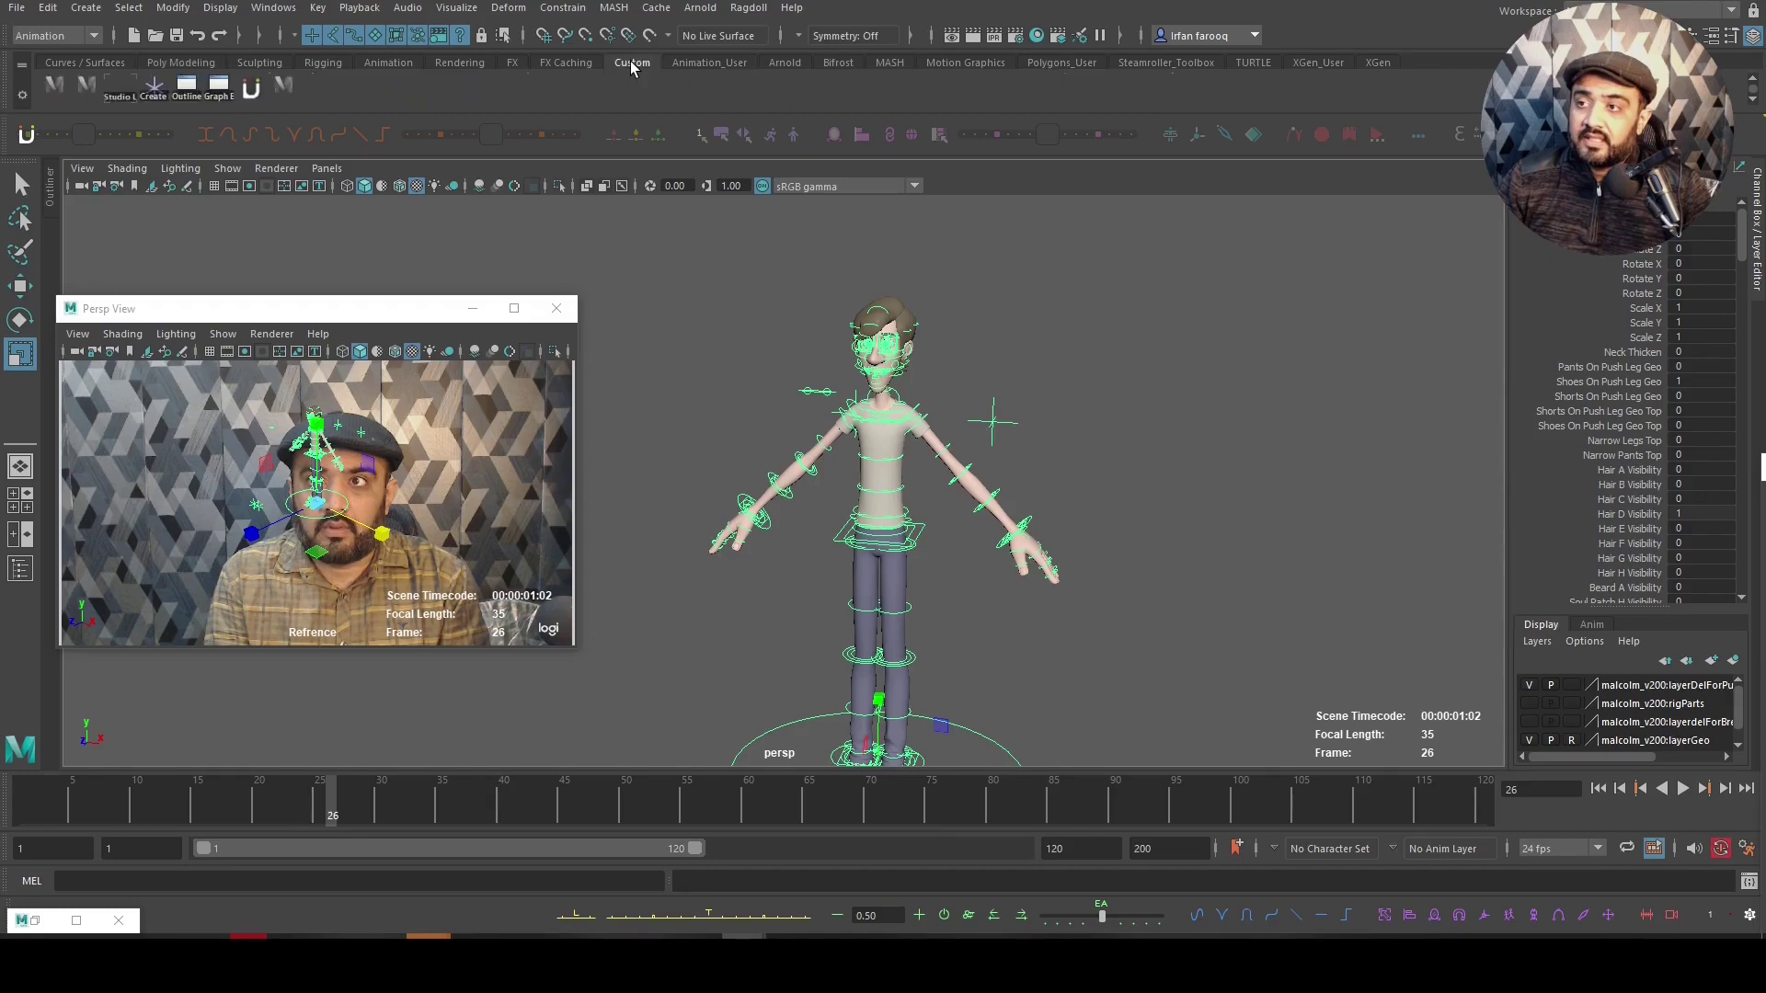
{"action": "left_click", "coordinate": [281, 82]}
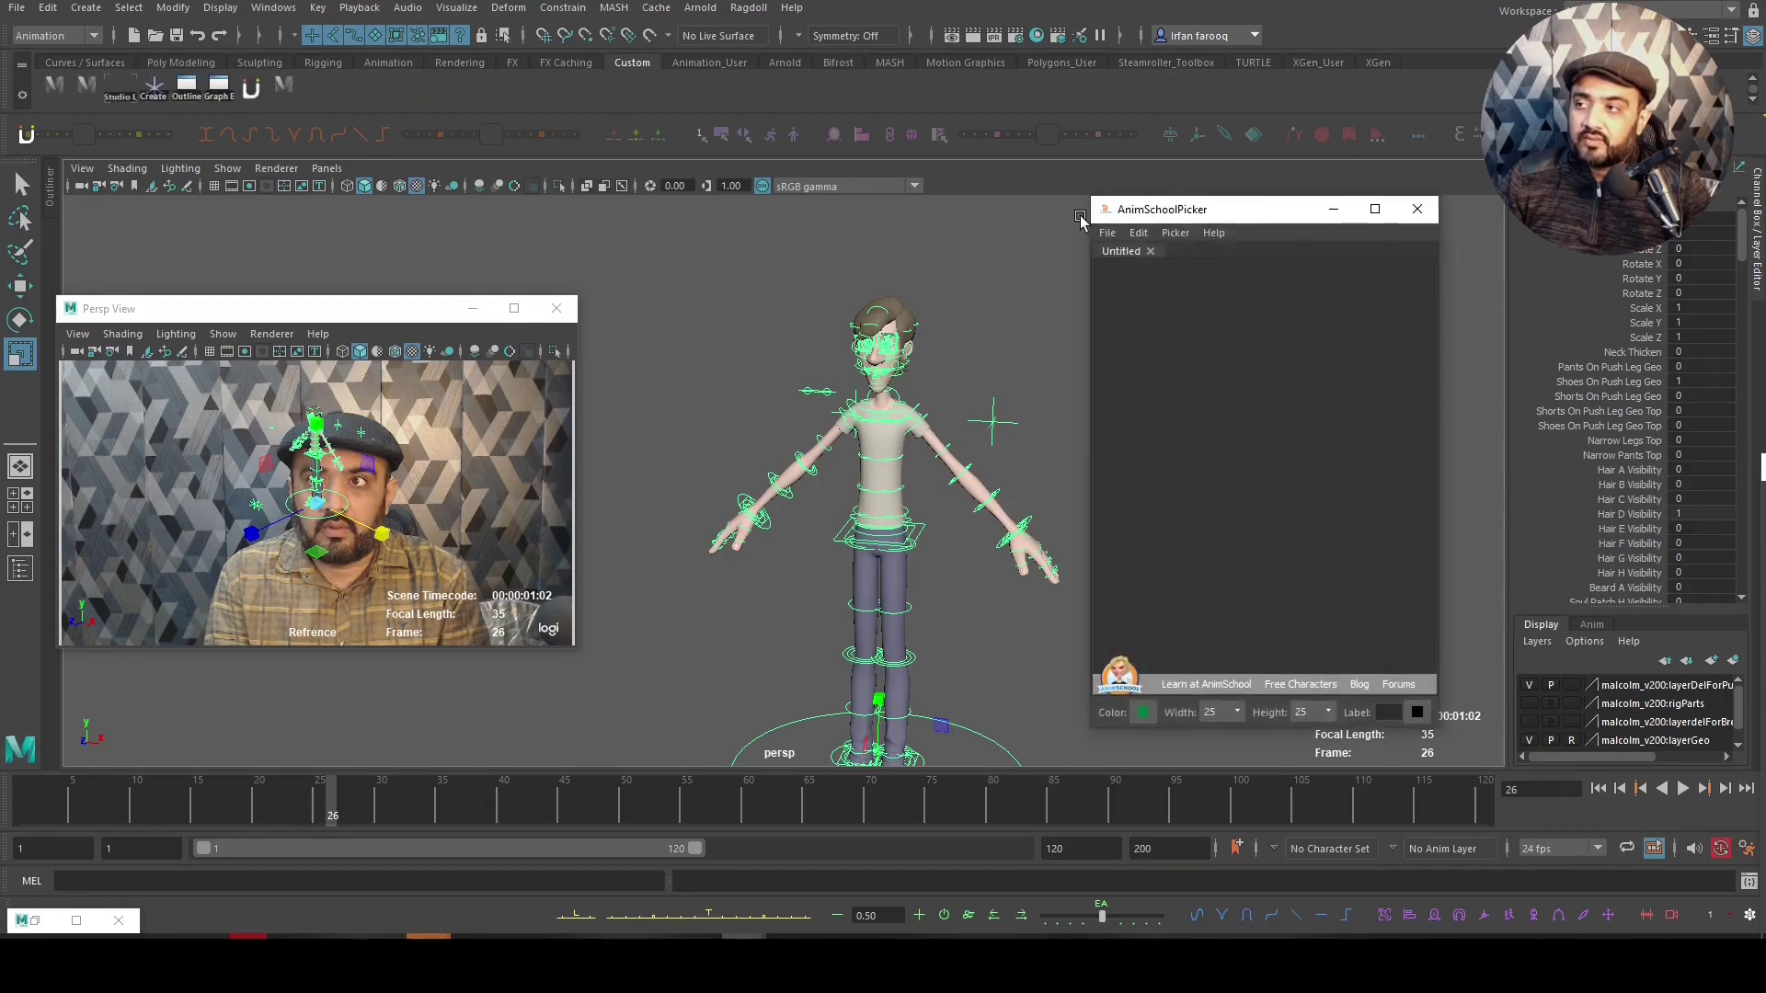
{"action": "left_click_drag", "start_coordinate": [1156, 211], "coordinate": [1198, 217]}
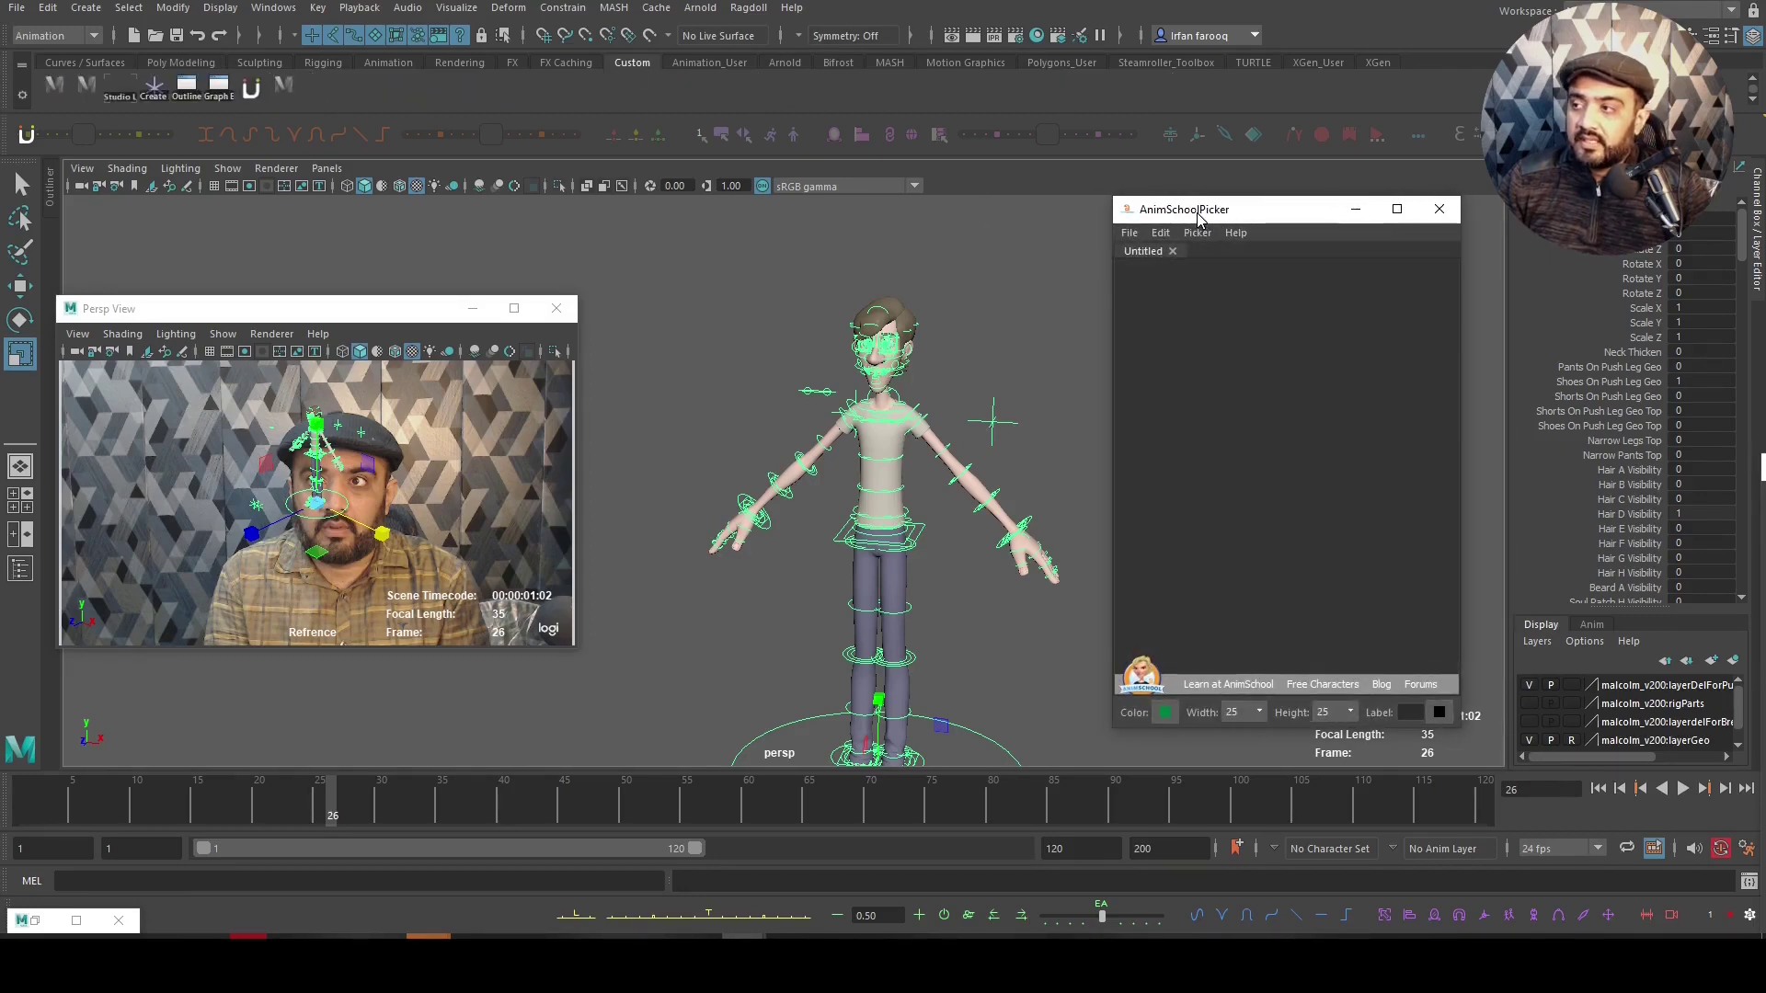
{"action": "left_click", "coordinate": [1128, 233]}
{"action": "left_click", "coordinate": [1146, 272]}
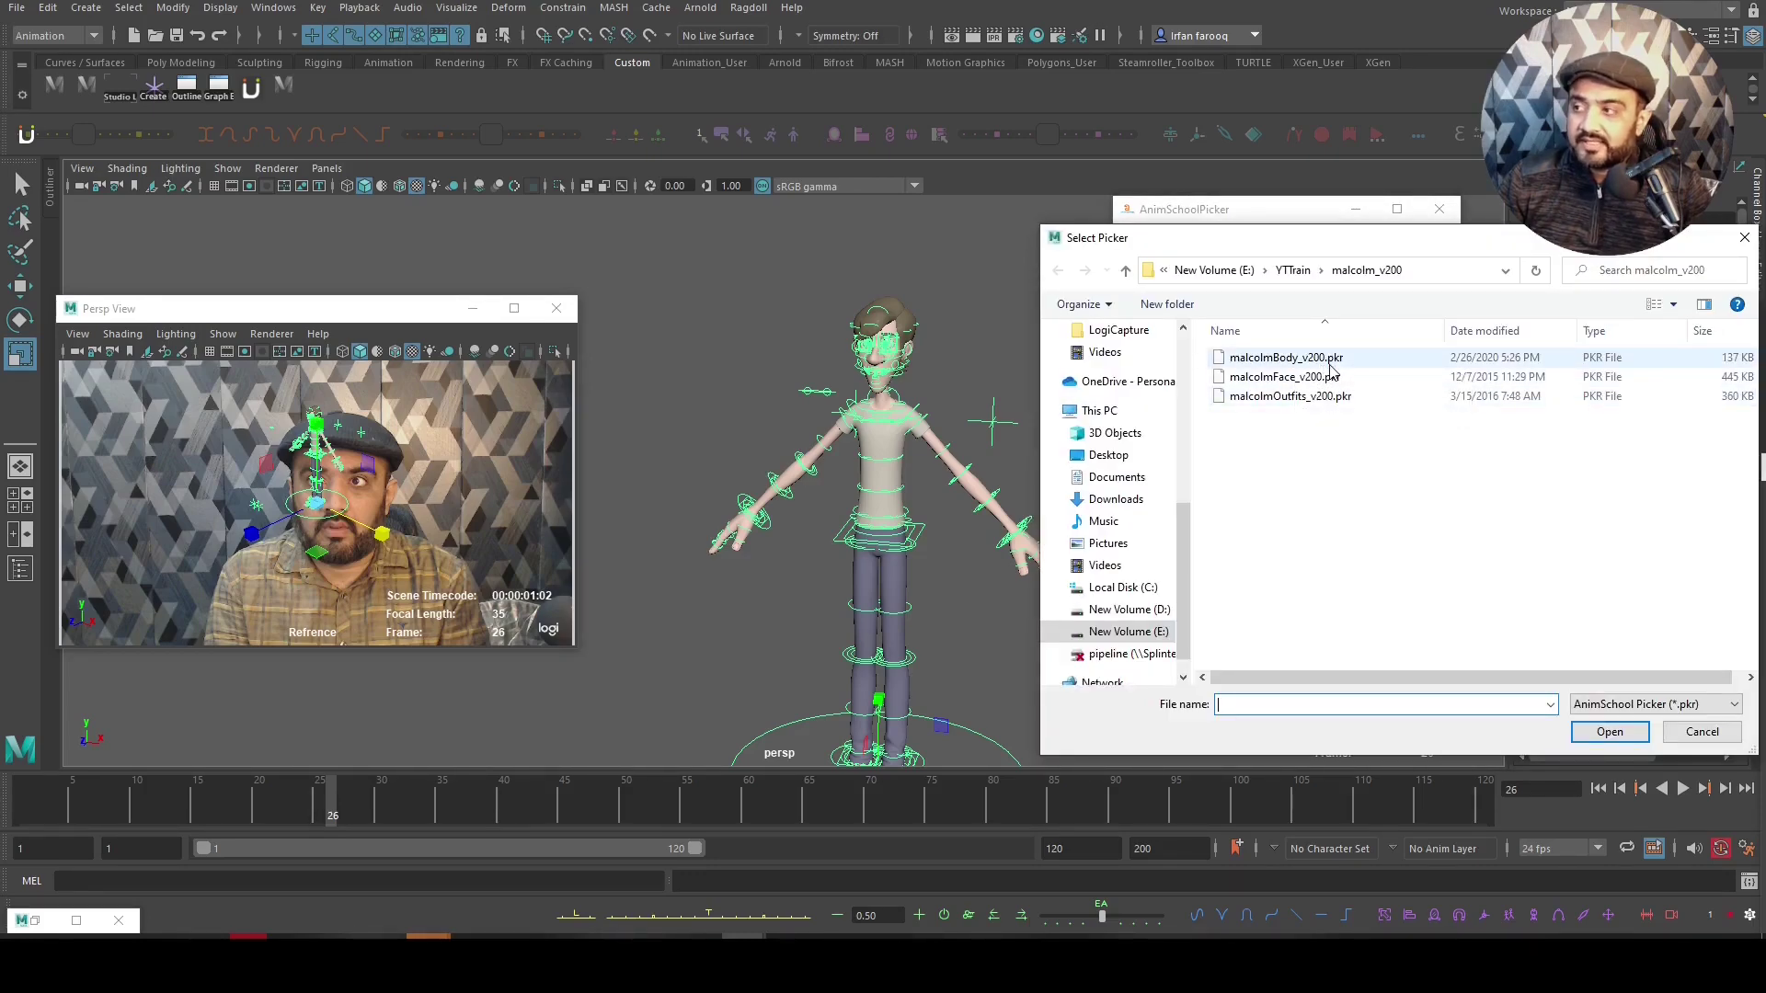
{"action": "double_click", "coordinate": [1286, 386]}
{"action": "left_click", "coordinate": [1259, 532]}
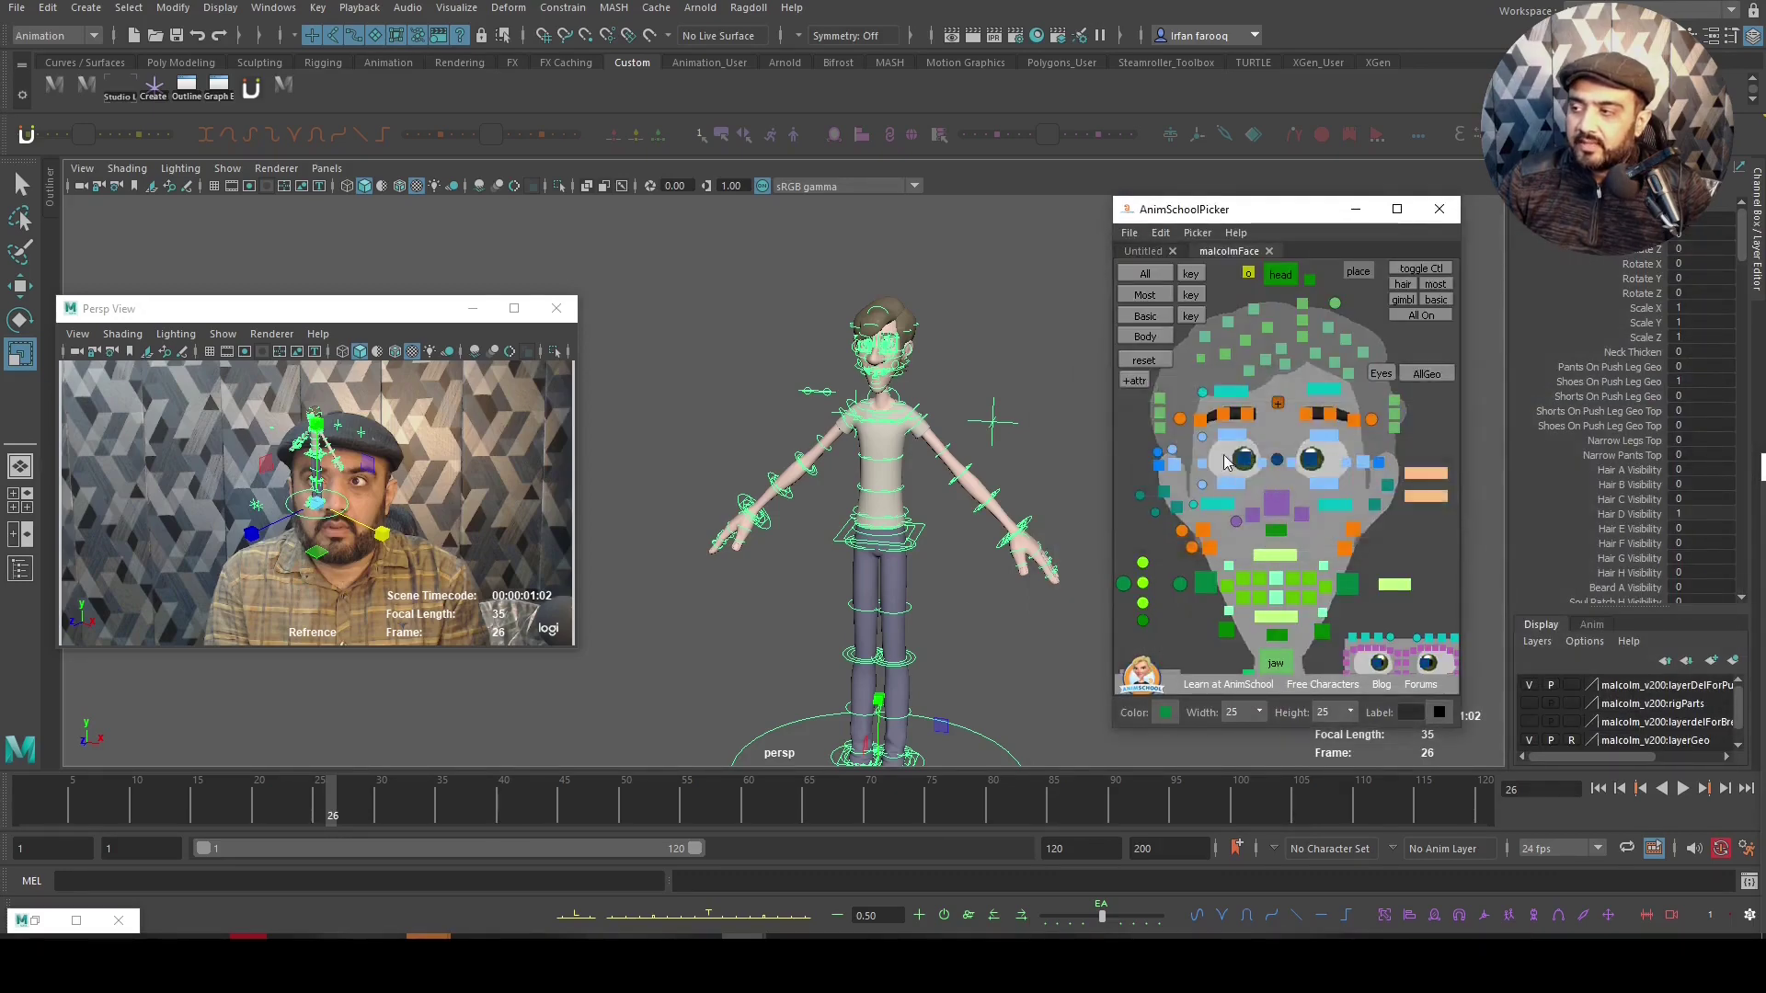
Test the right outer brow control and turn off NURBS curves in the viewport
{"action": "left_click", "coordinate": [1278, 403]}
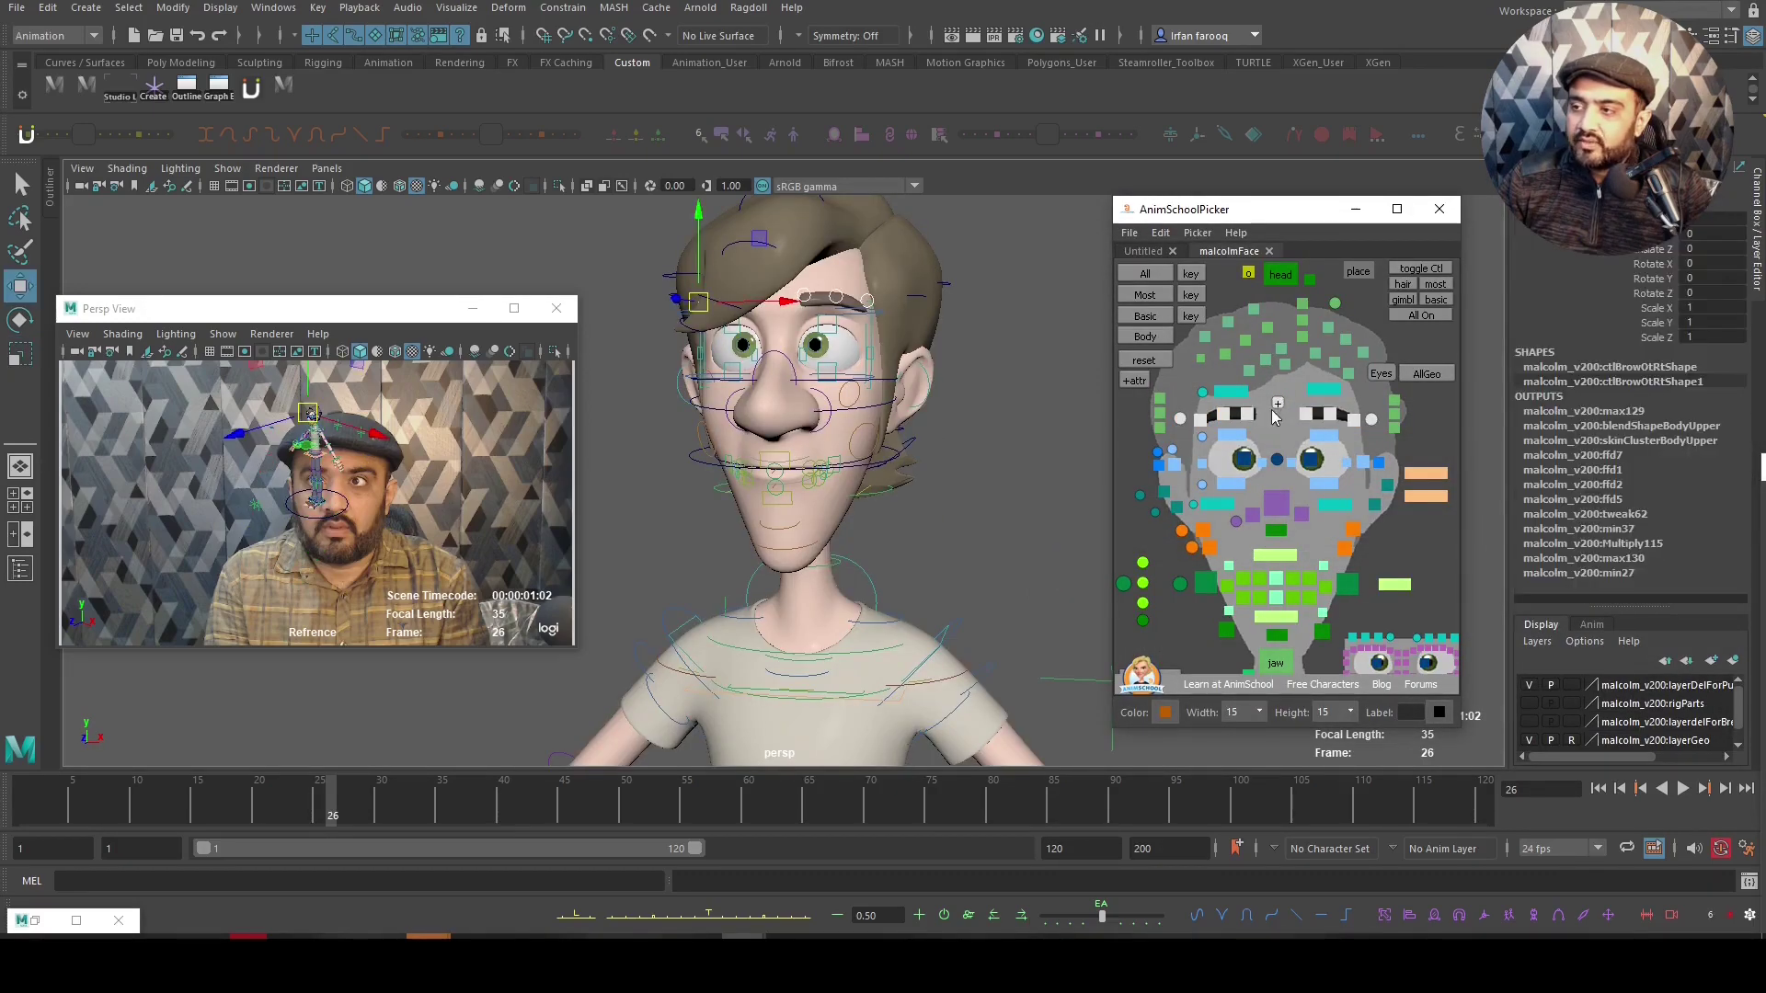
{"action": "left_click_drag", "start_coordinate": [699, 262], "coordinate": [699, 285]}
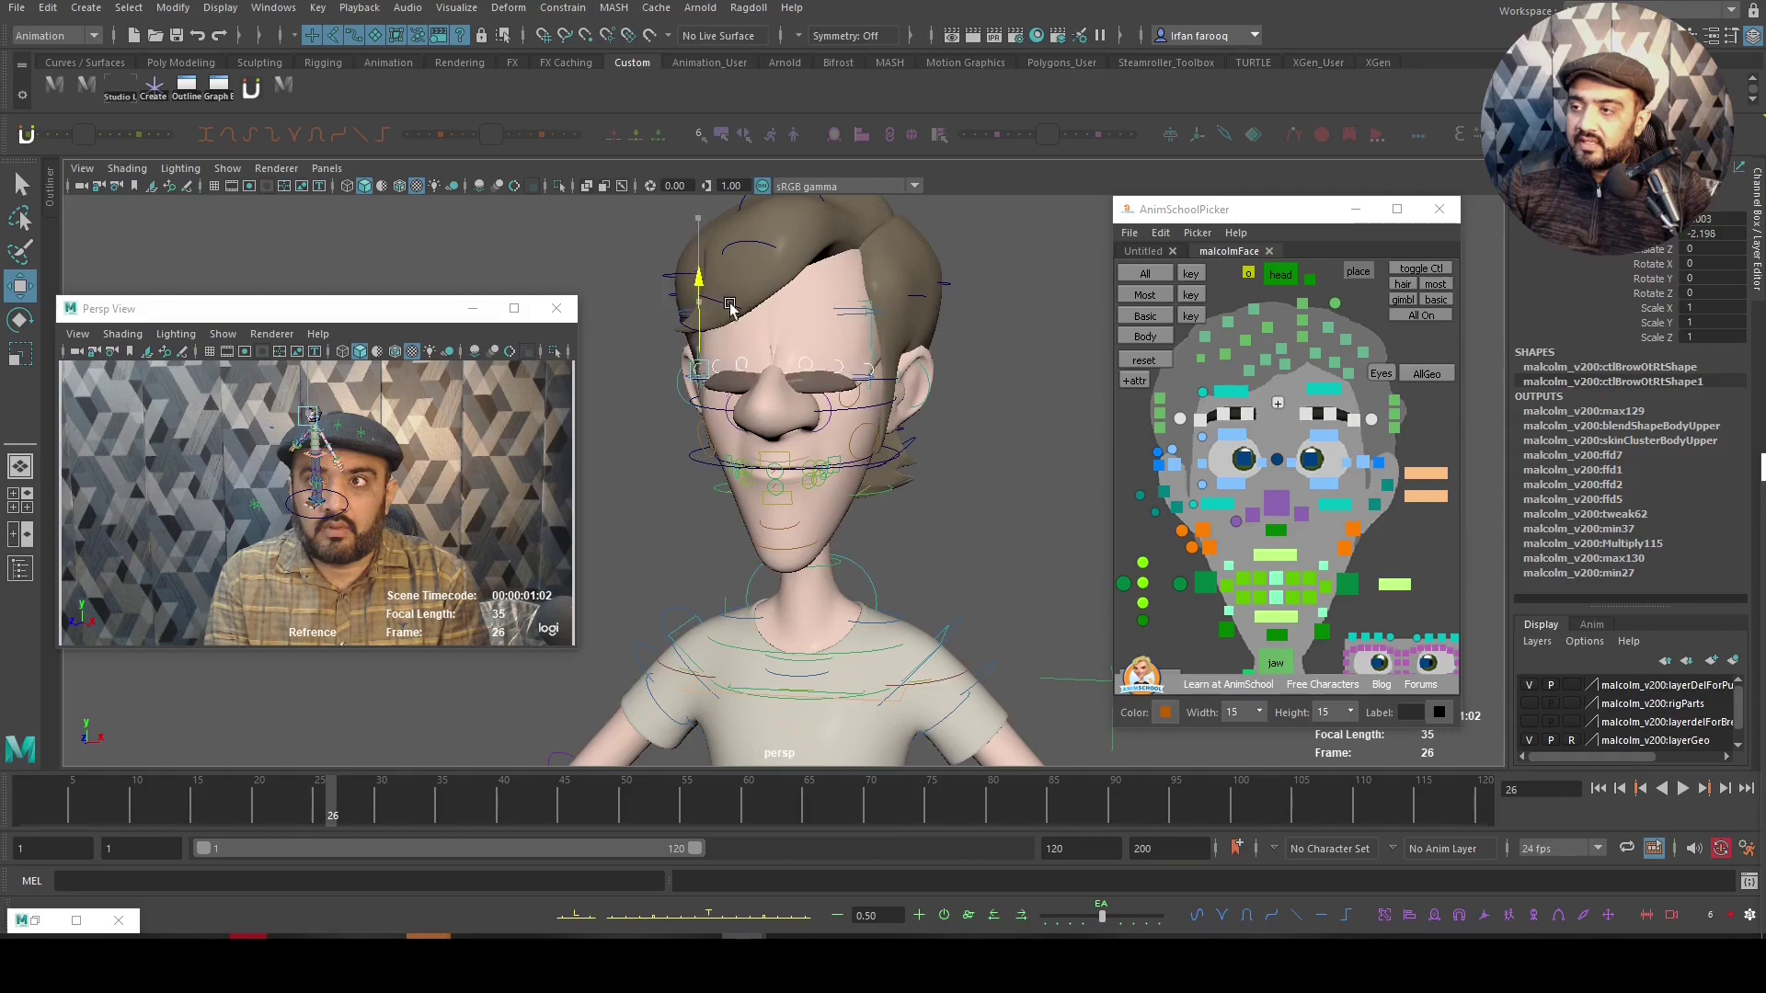
{"action": "left_click", "coordinate": [225, 169]}
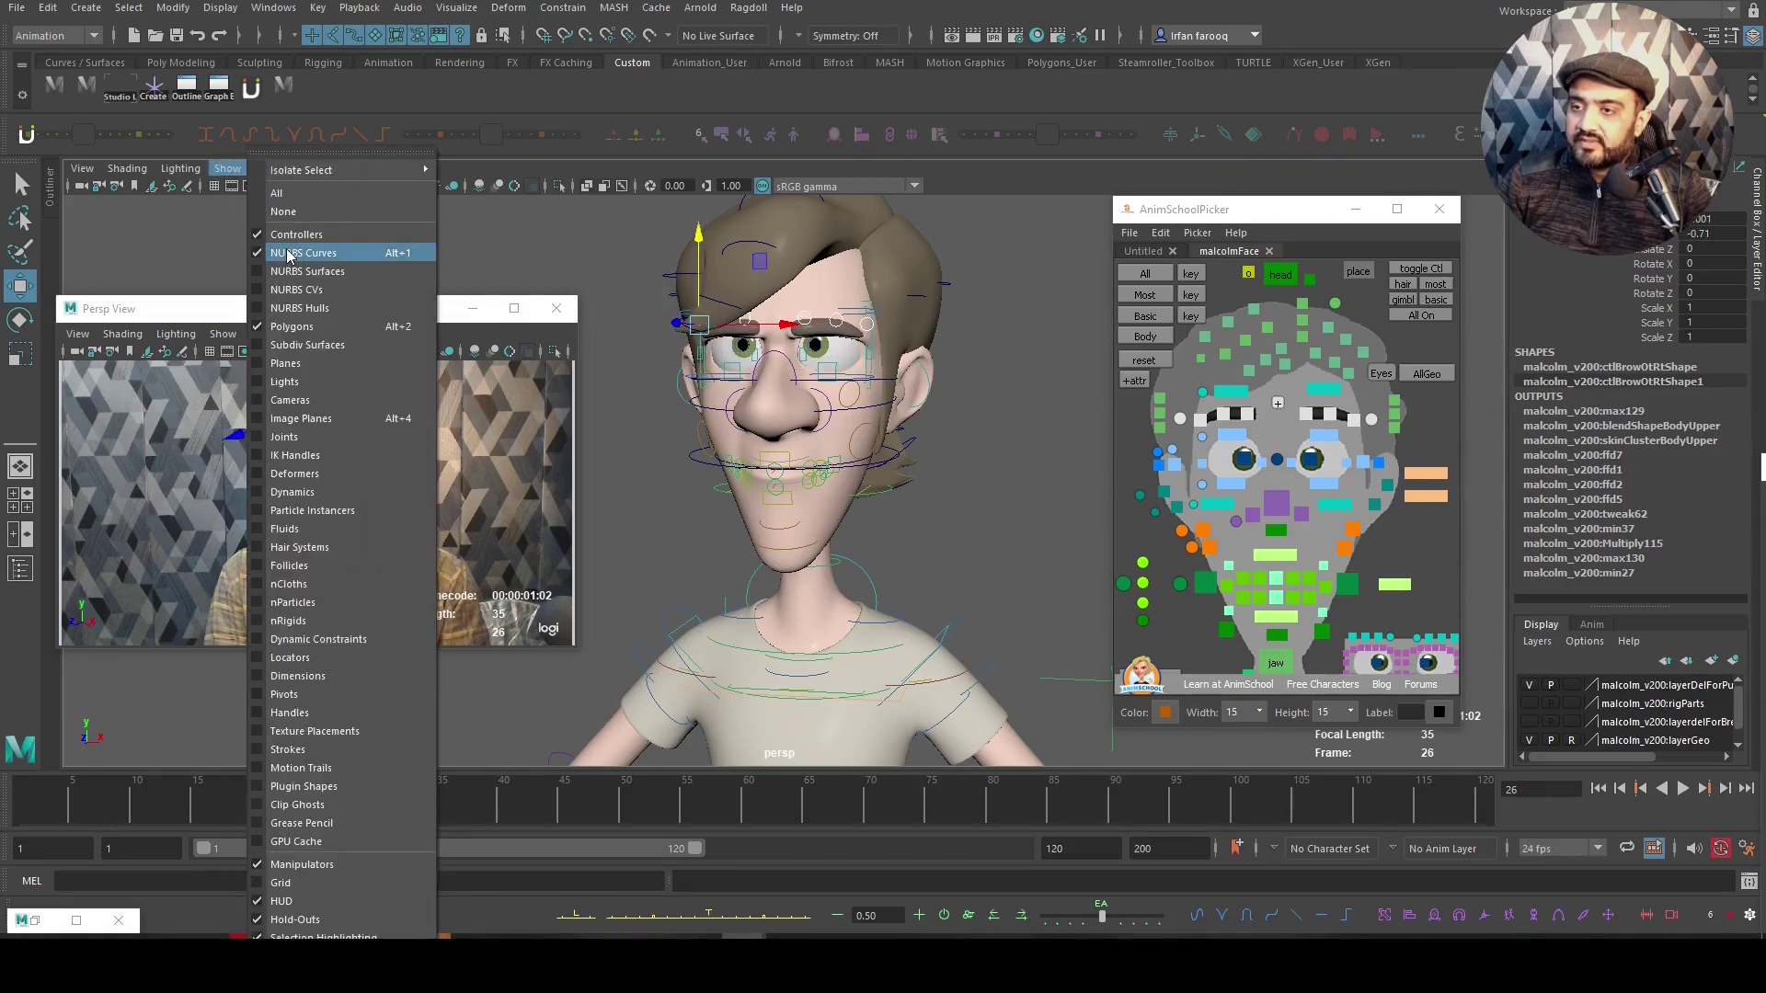
{"action": "left_click", "coordinate": [287, 253]}
{"action": "left_click", "coordinate": [227, 168]}
{"action": "left_click", "coordinate": [286, 235]}
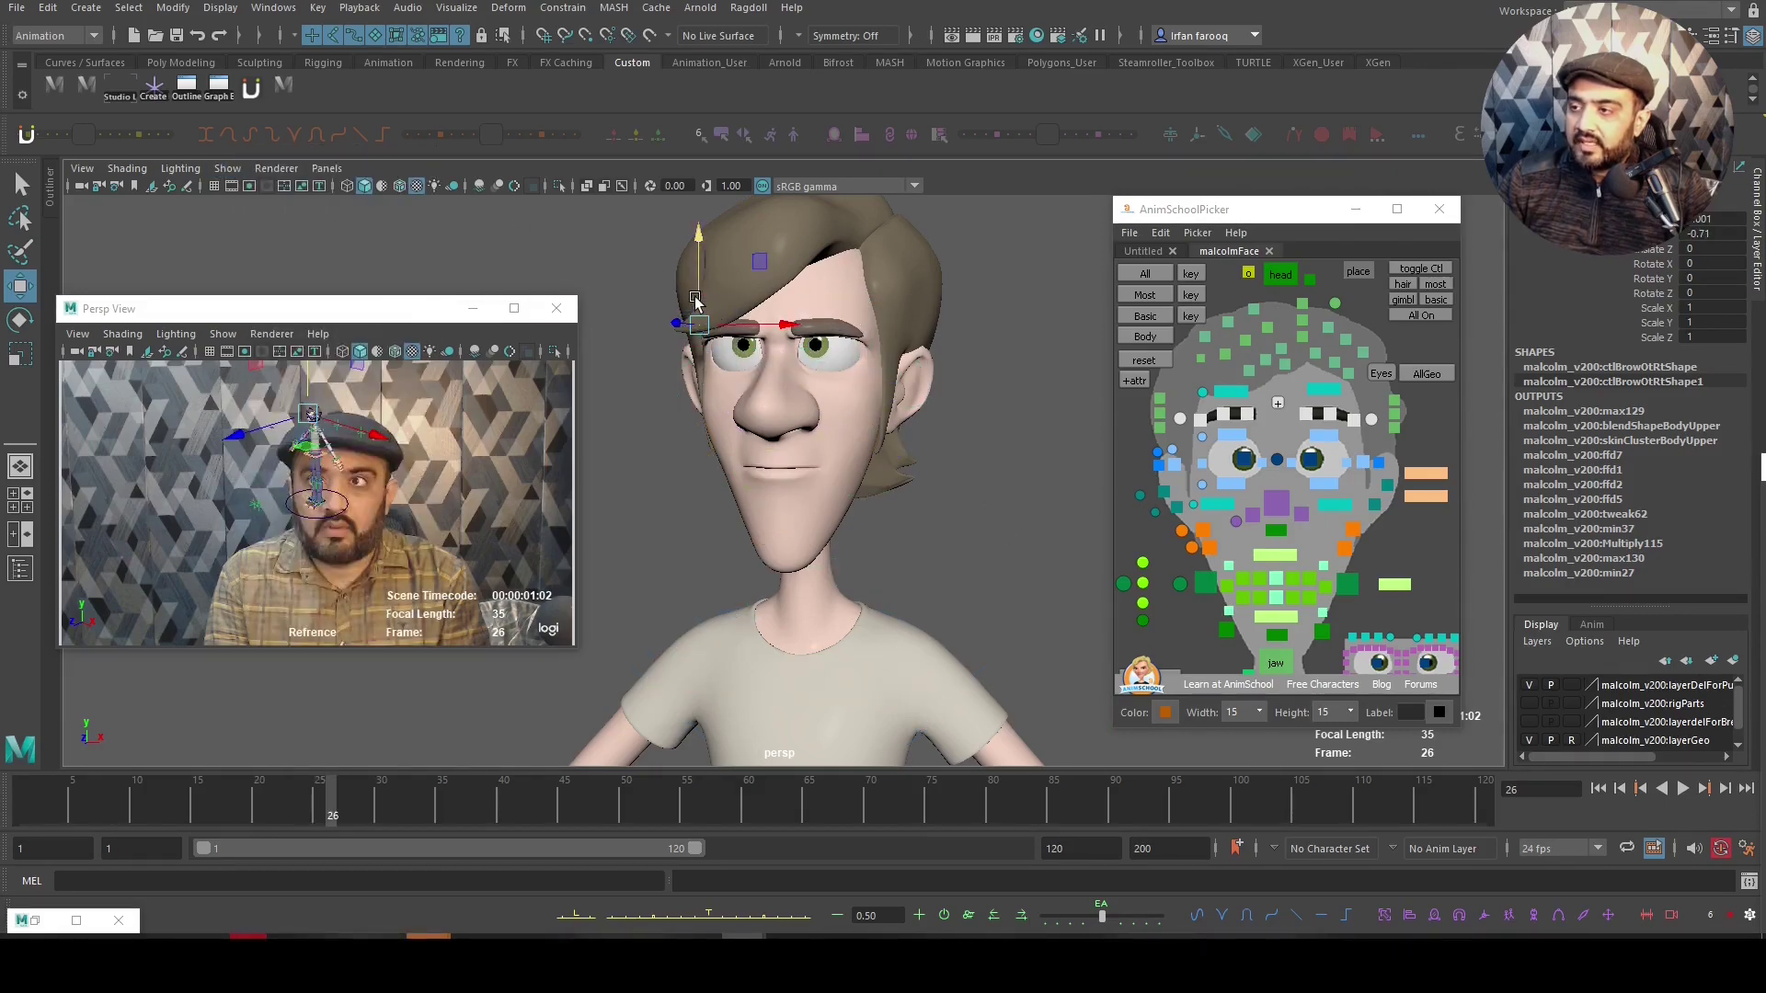
{"action": "left_click_drag", "start_coordinate": [696, 294], "coordinate": [711, 293]}
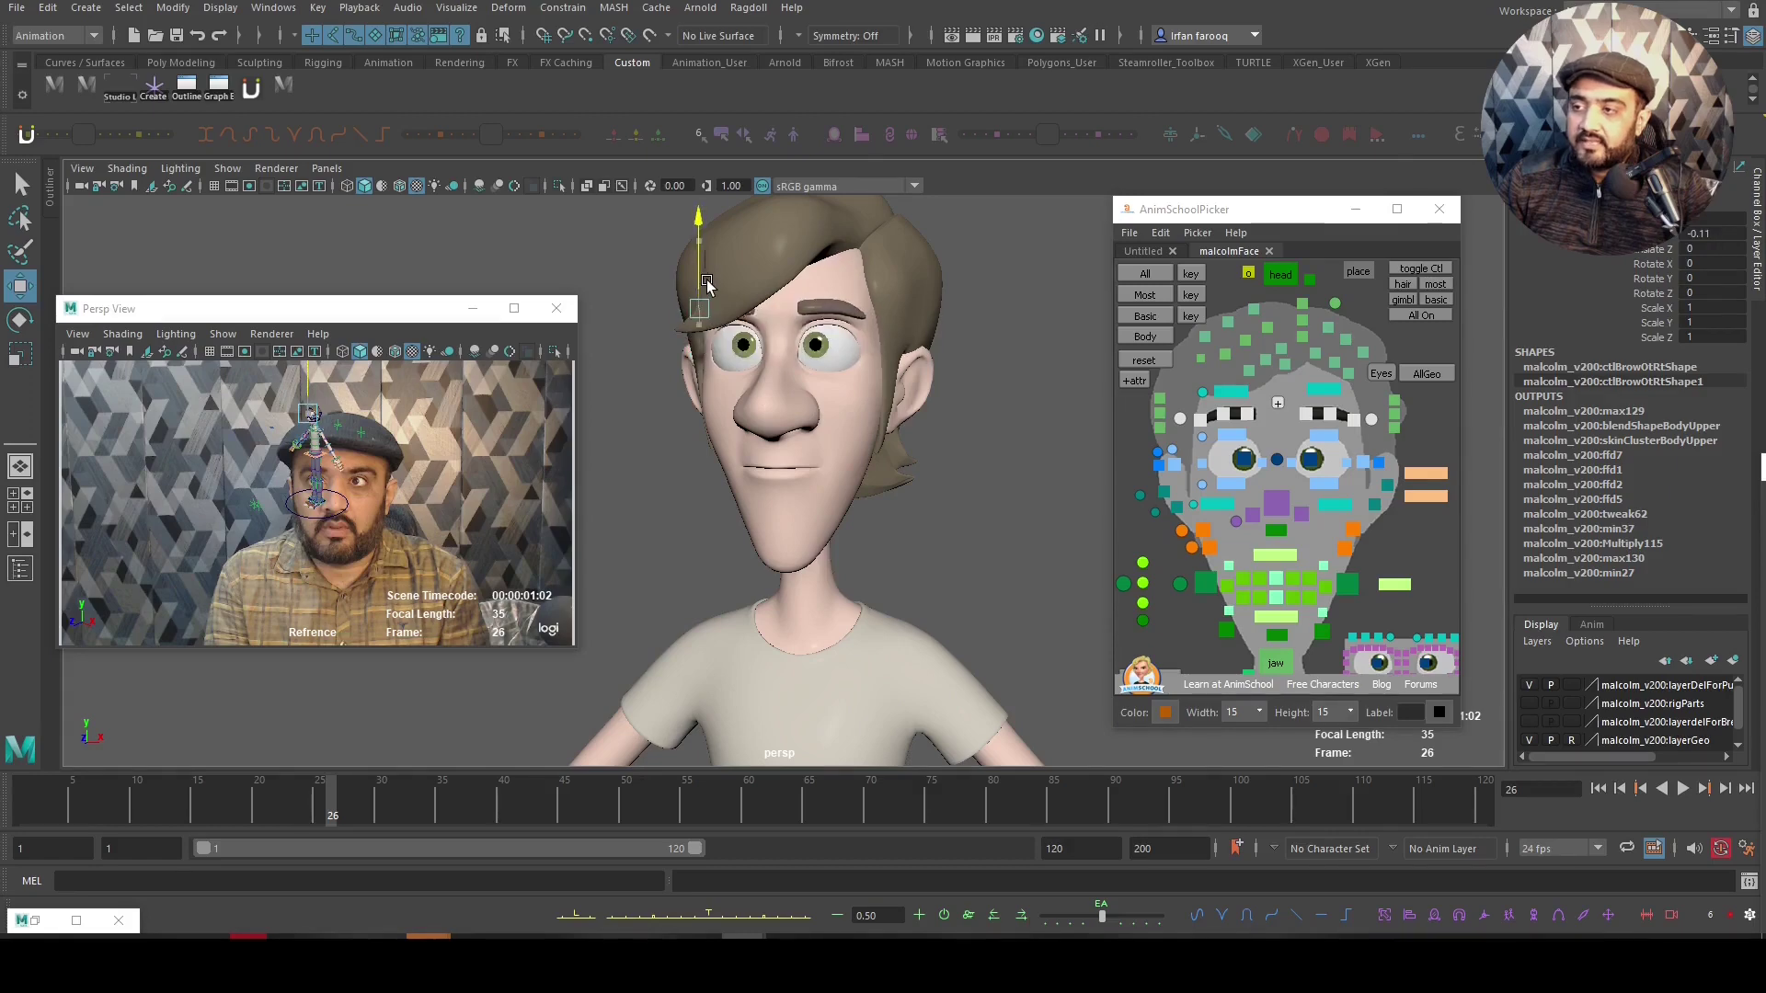
Load the malcolmBody and malcolm outfits picker files
{"action": "left_click", "coordinate": [1129, 233]}
{"action": "left_click", "coordinate": [1177, 263]}
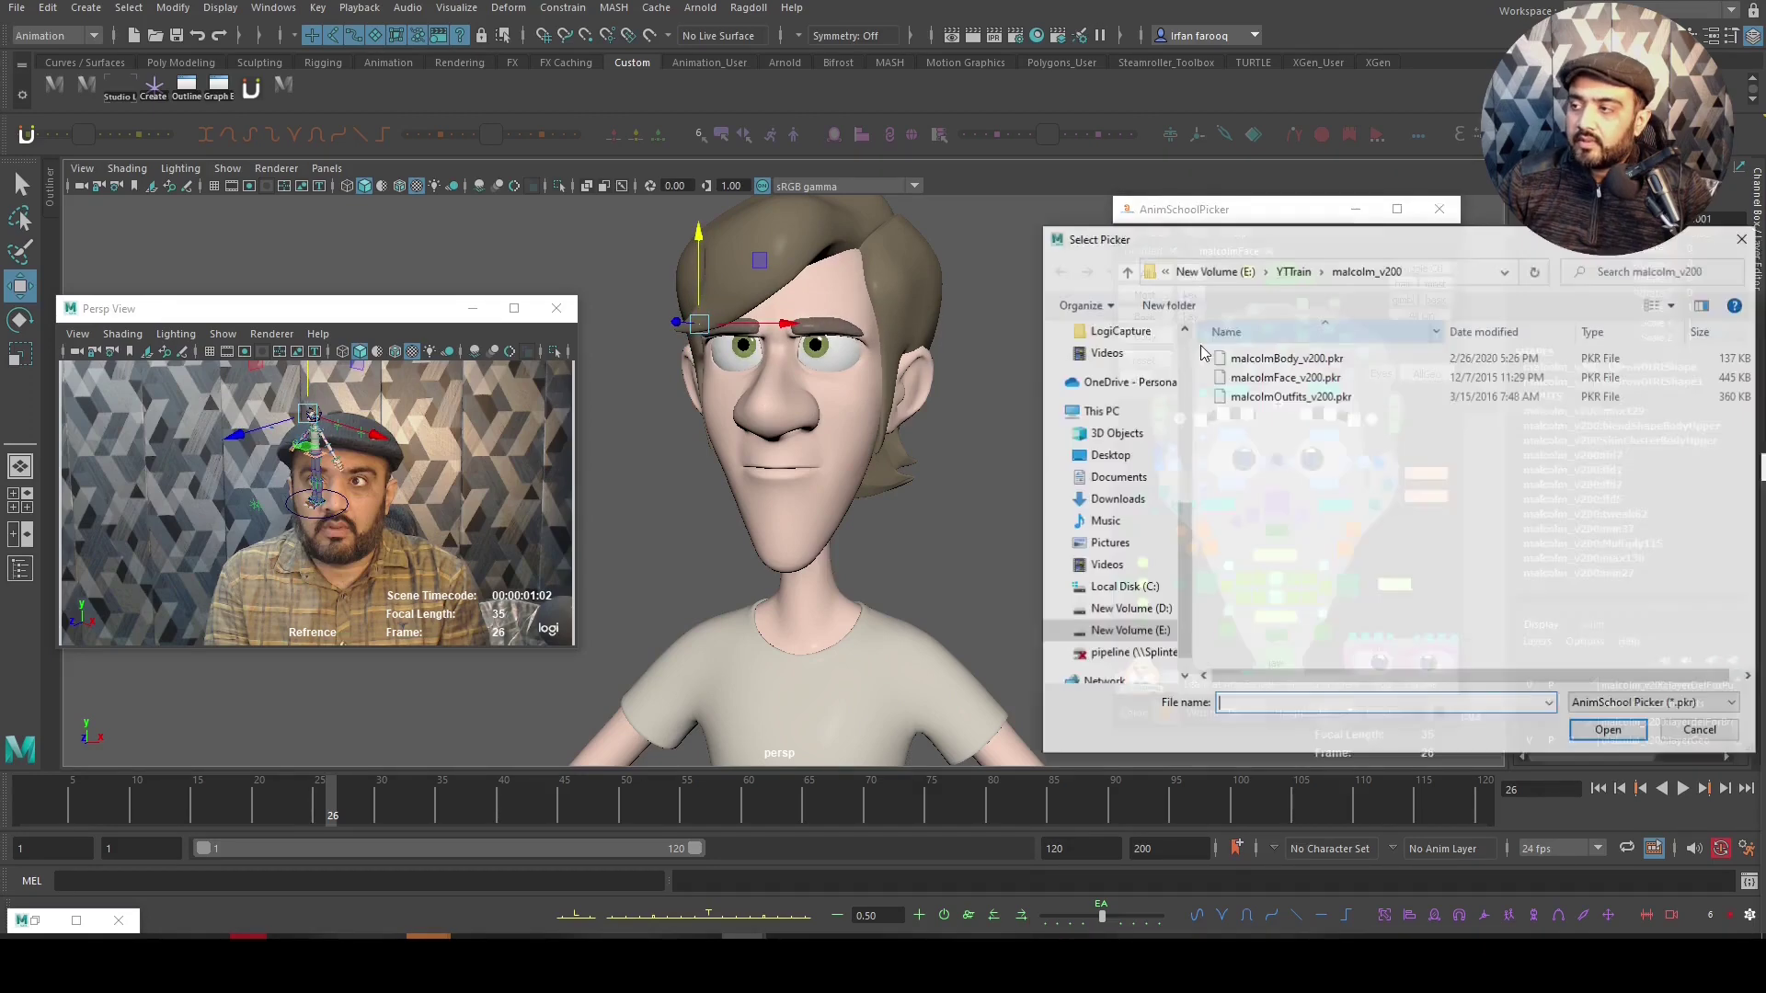
{"action": "double_click", "coordinate": [1288, 357]}
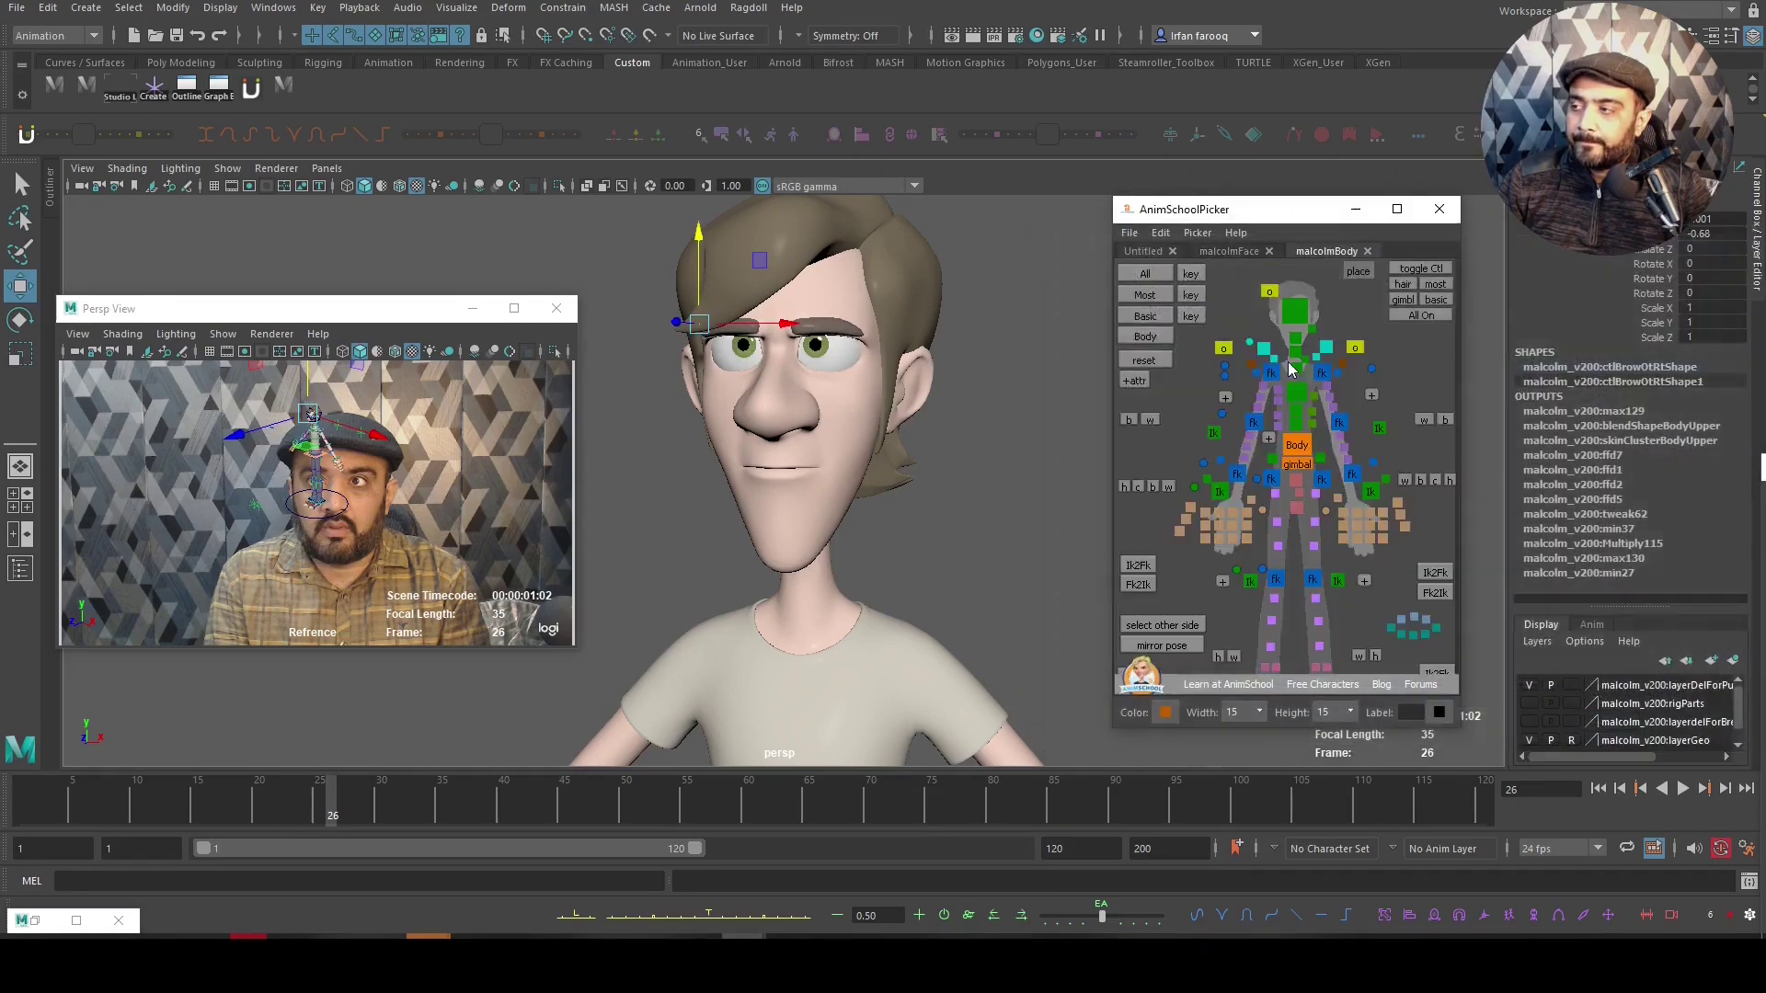
{"action": "left_click", "coordinate": [1130, 233]}
{"action": "left_click", "coordinate": [1177, 267]}
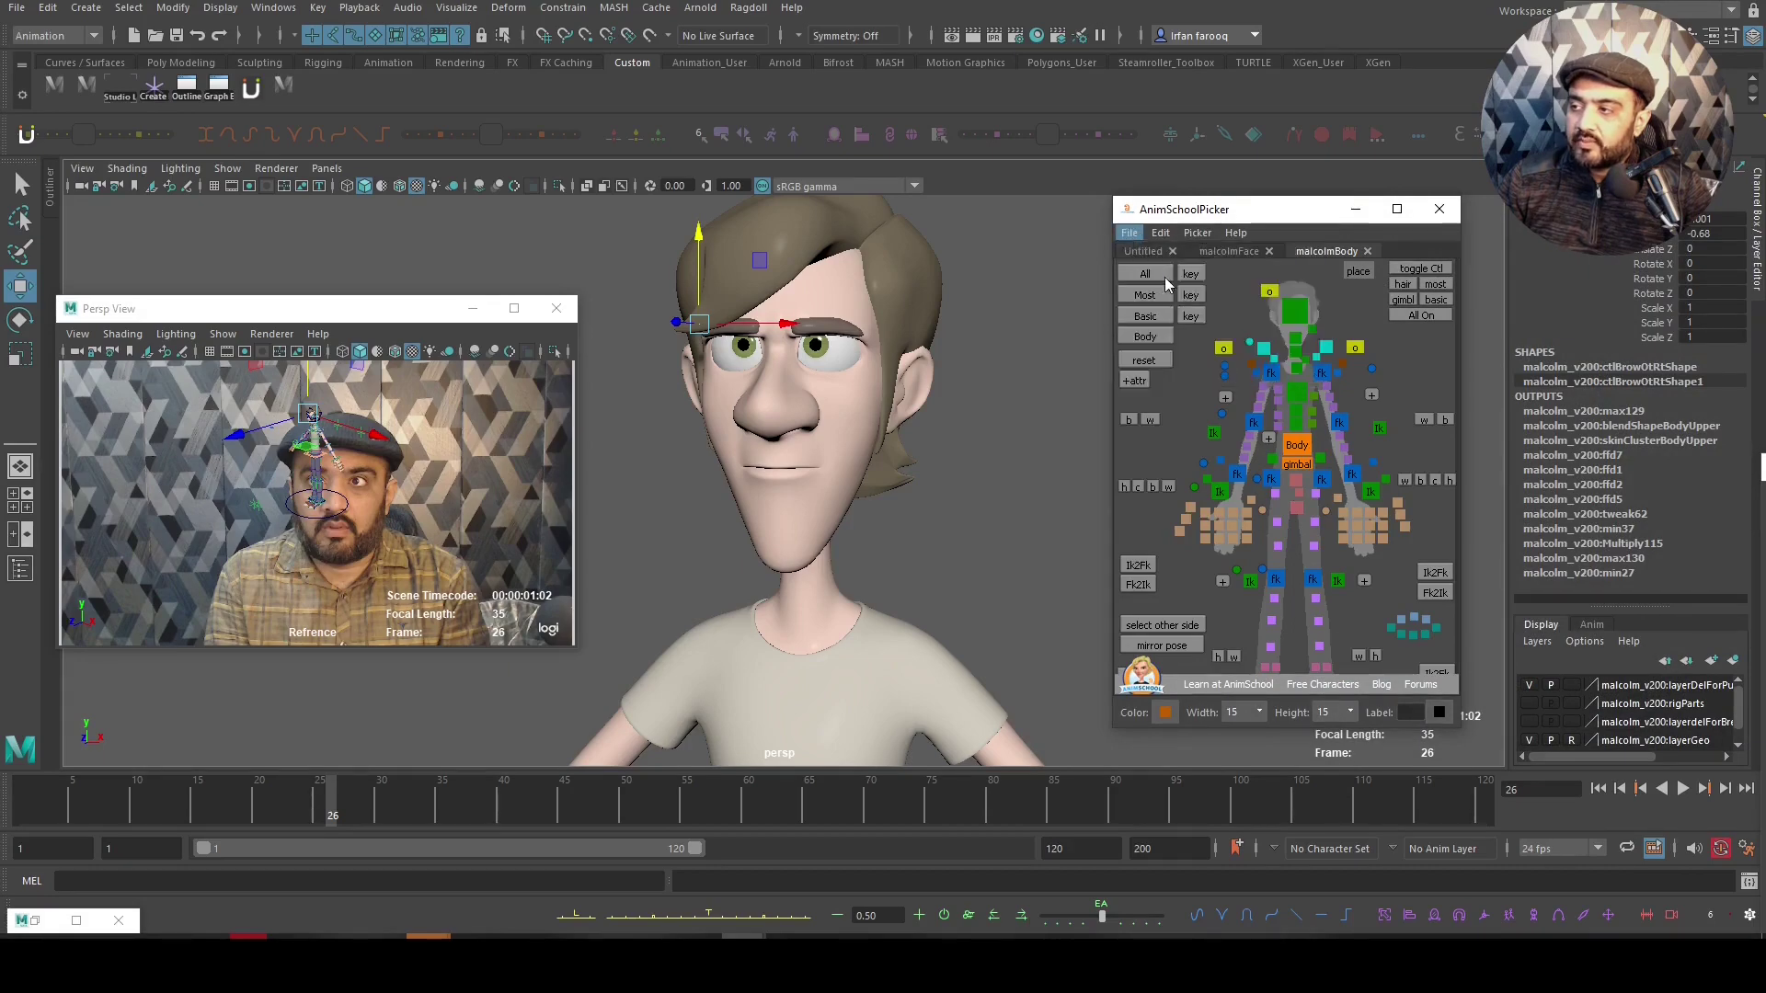
{"action": "double_click", "coordinate": [1287, 396]}
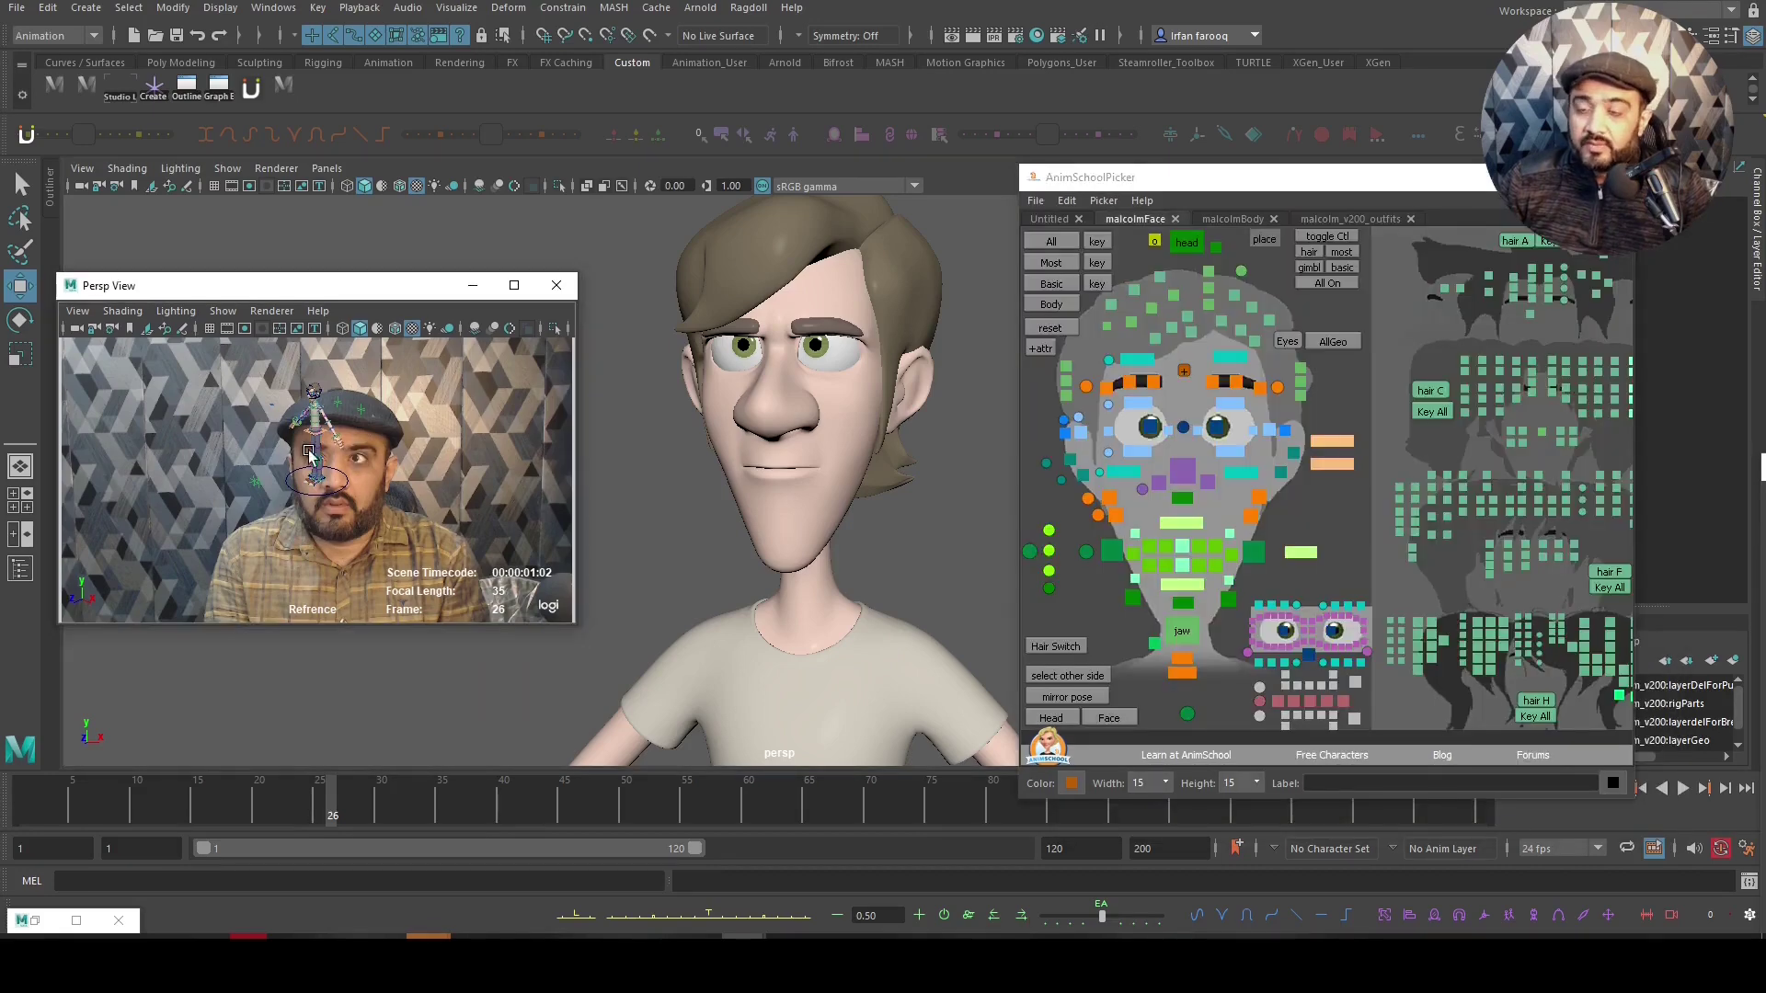
Make the reference view show only image planes, with the HUD turned off
{"action": "left_click", "coordinate": [224, 313]}
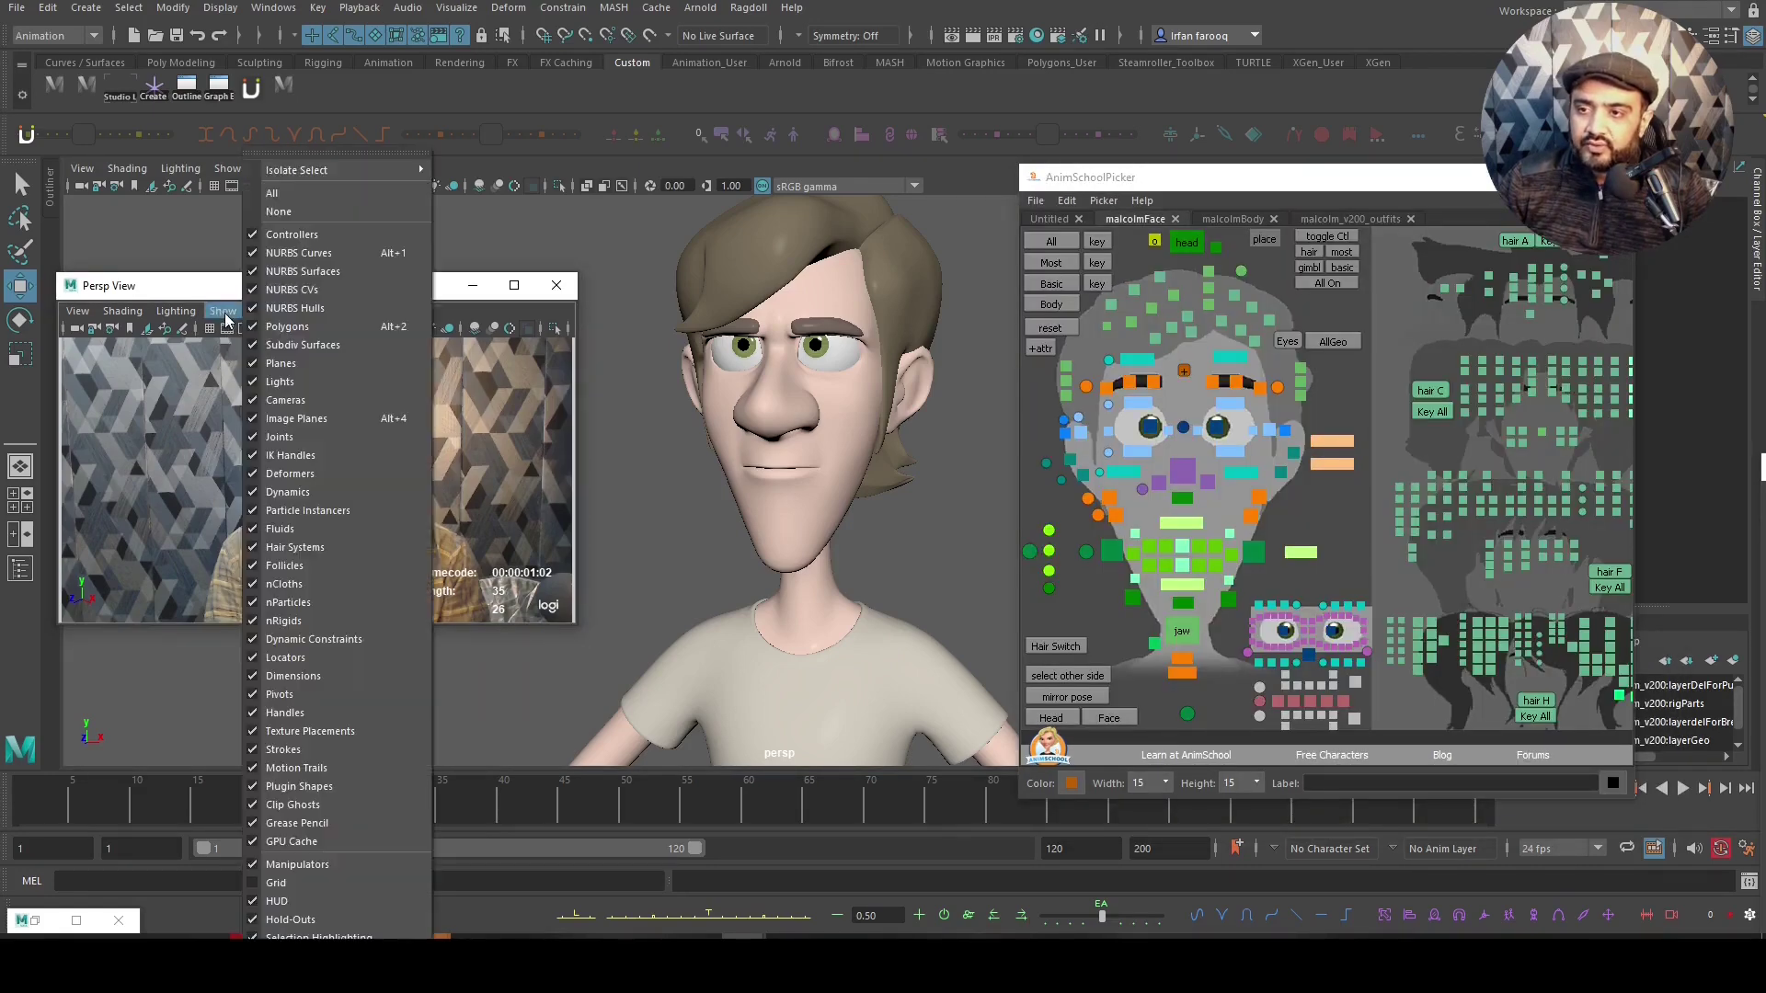
{"action": "left_click", "coordinate": [278, 211]}
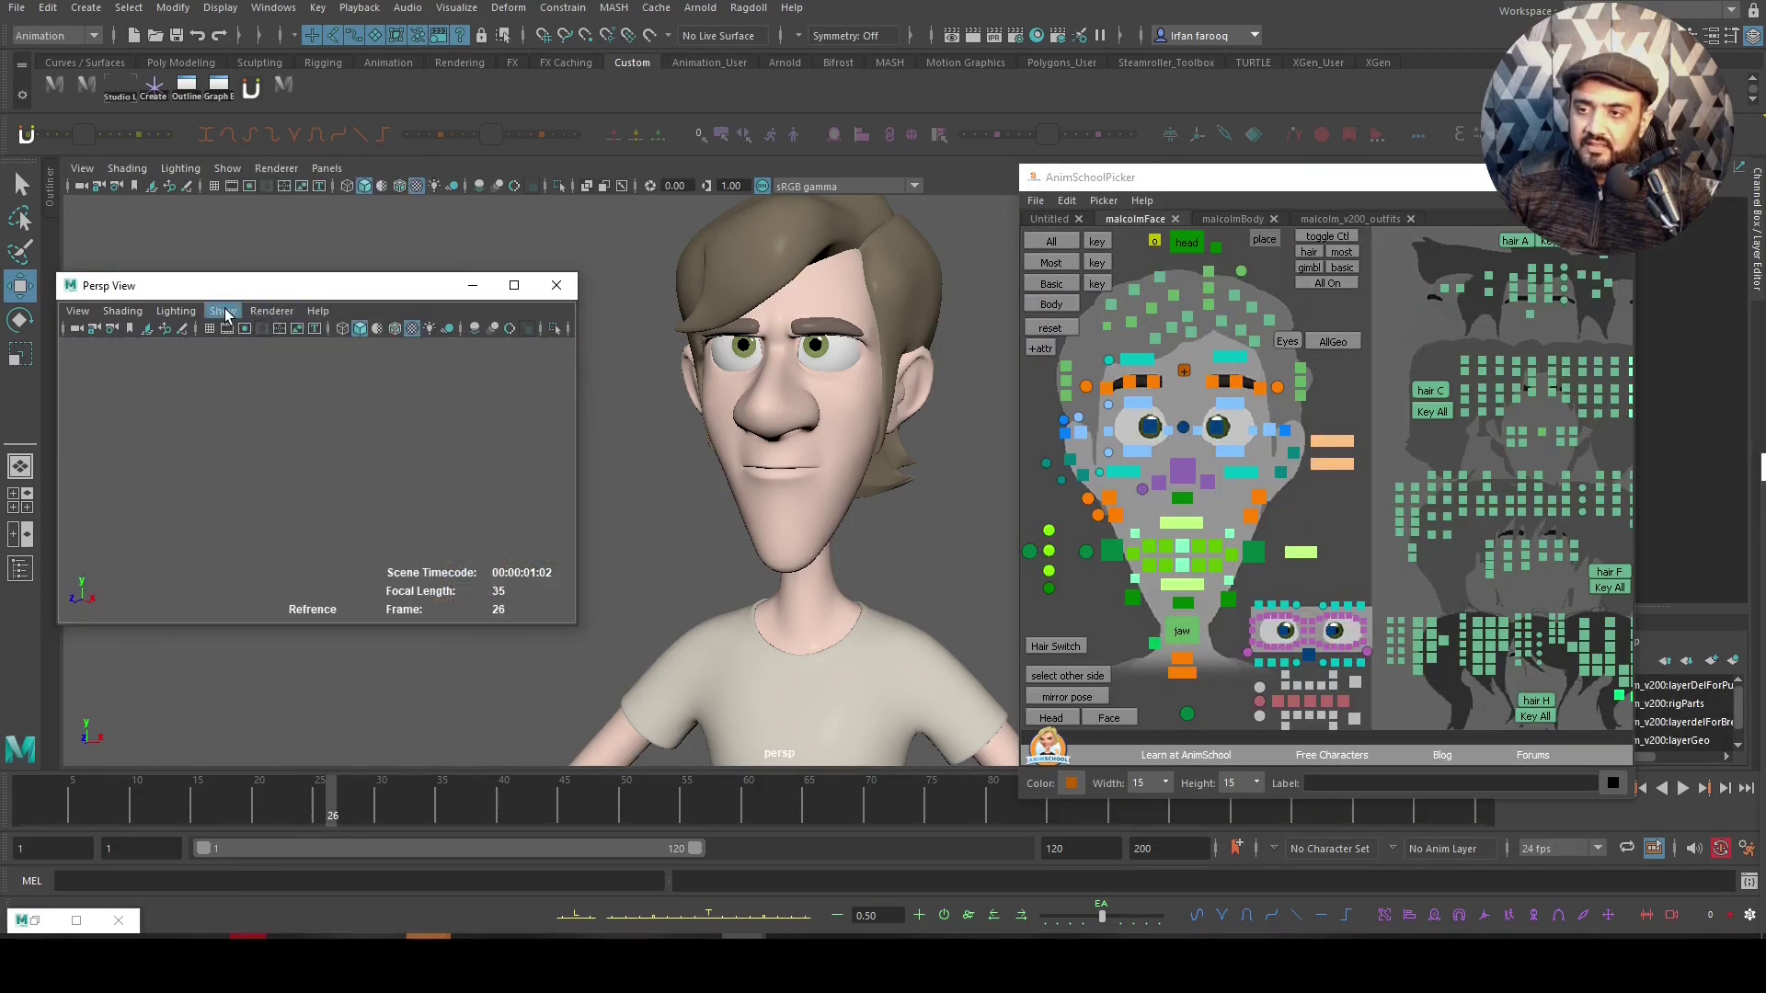
{"action": "left_click", "coordinate": [225, 312]}
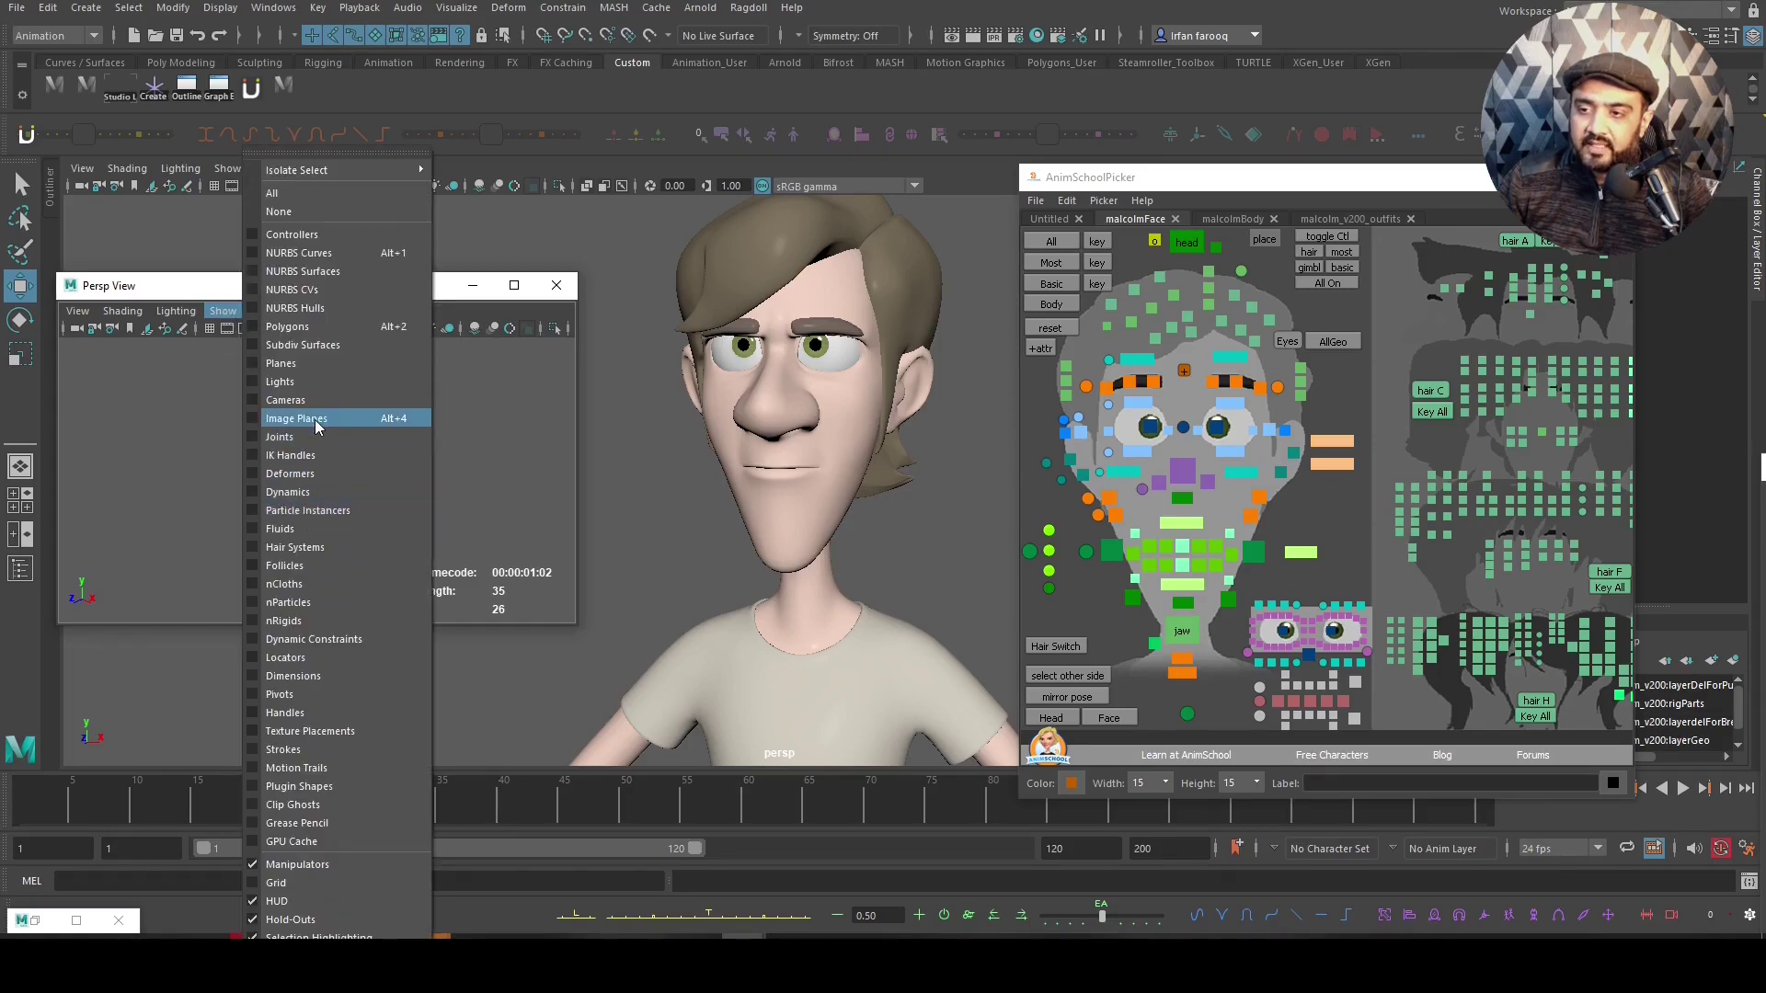
{"action": "left_click", "coordinate": [314, 420]}
{"action": "left_click", "coordinate": [220, 313]}
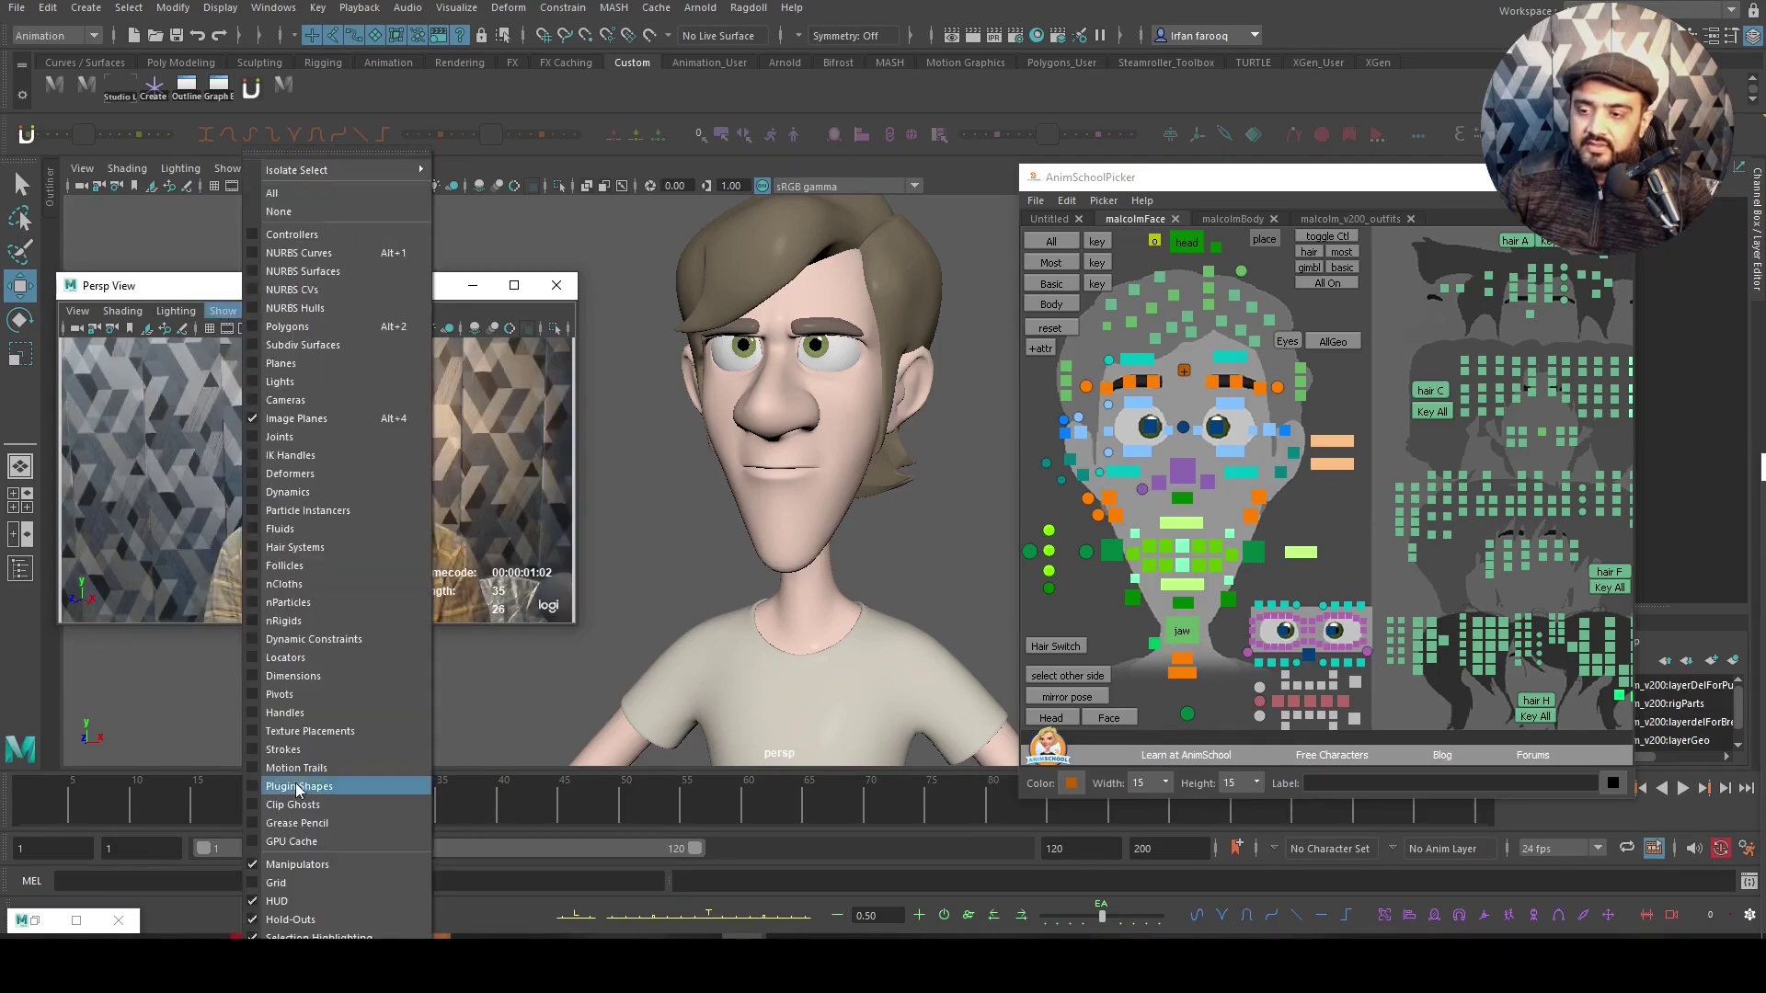
{"action": "left_click", "coordinate": [295, 902]}
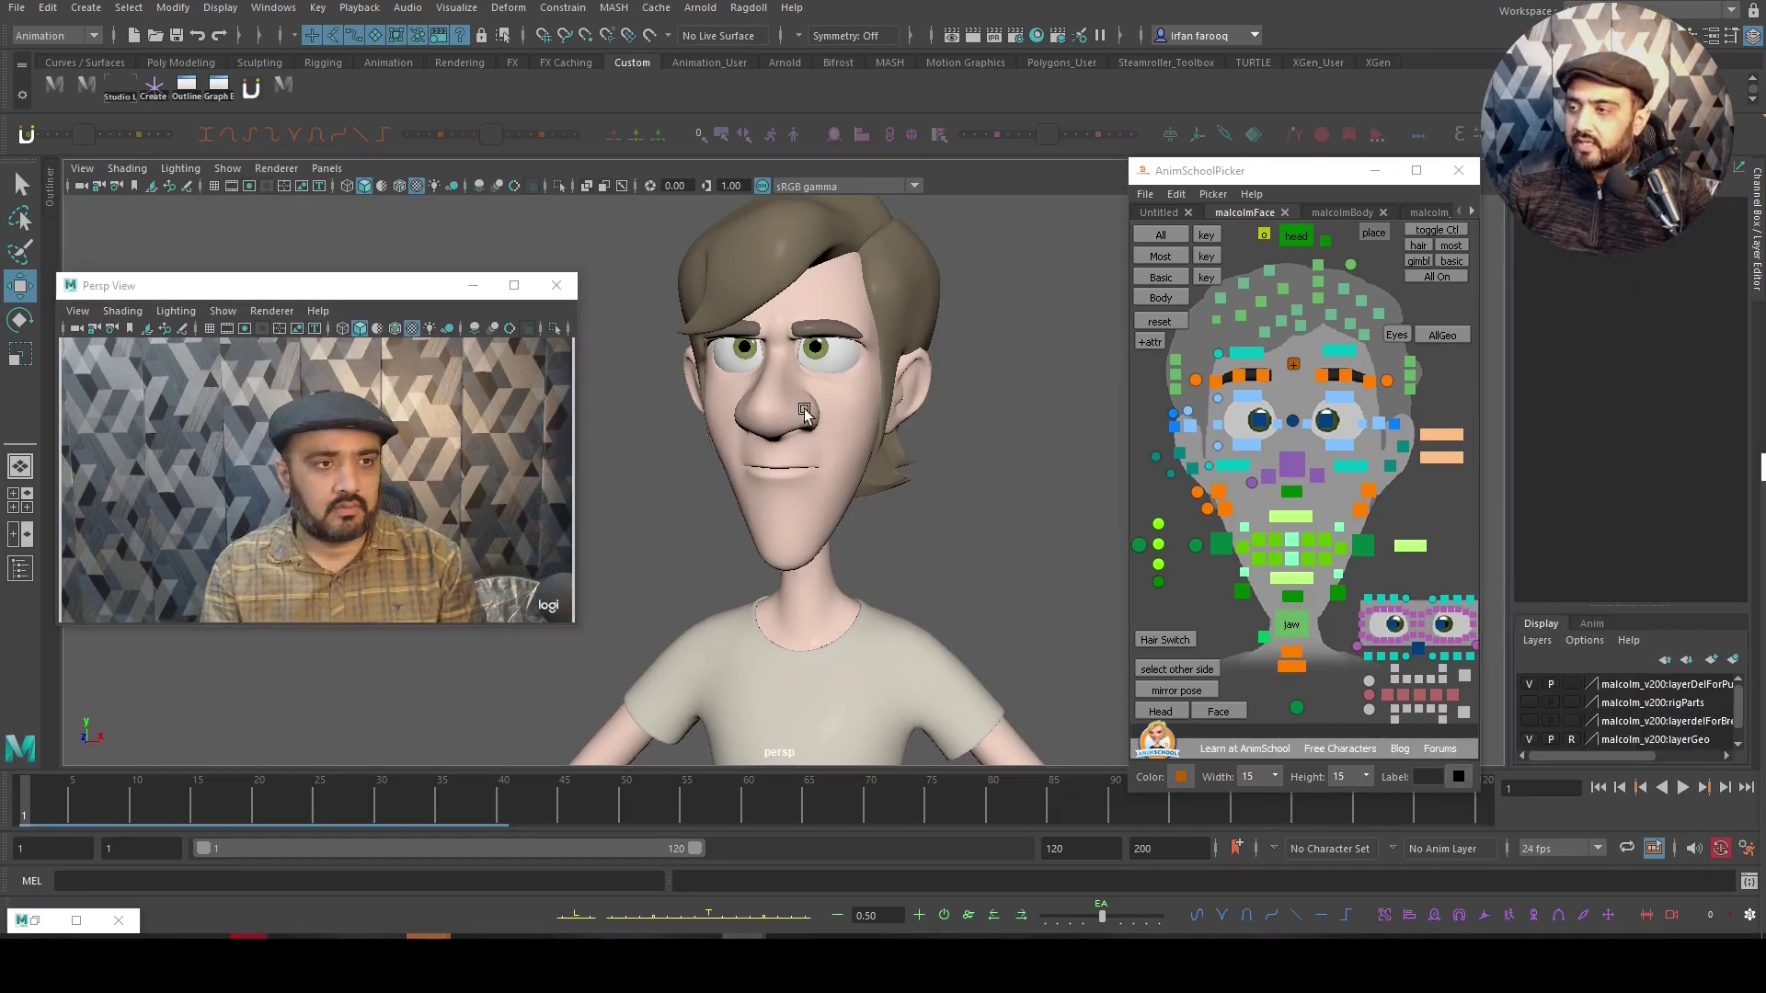
Orbit to face the character, select both brow controls, save, and open the File menu
{"action": "mouse_move", "coordinate": [805, 412]}
{"action": "left_mouse_down", "text": "alt"}
{"action": "mouse_move", "coordinate": [823, 457]}
{"action": "mouse_move", "coordinate": [848, 451]}
{"action": "left_mouse_up", "text": "alt"}
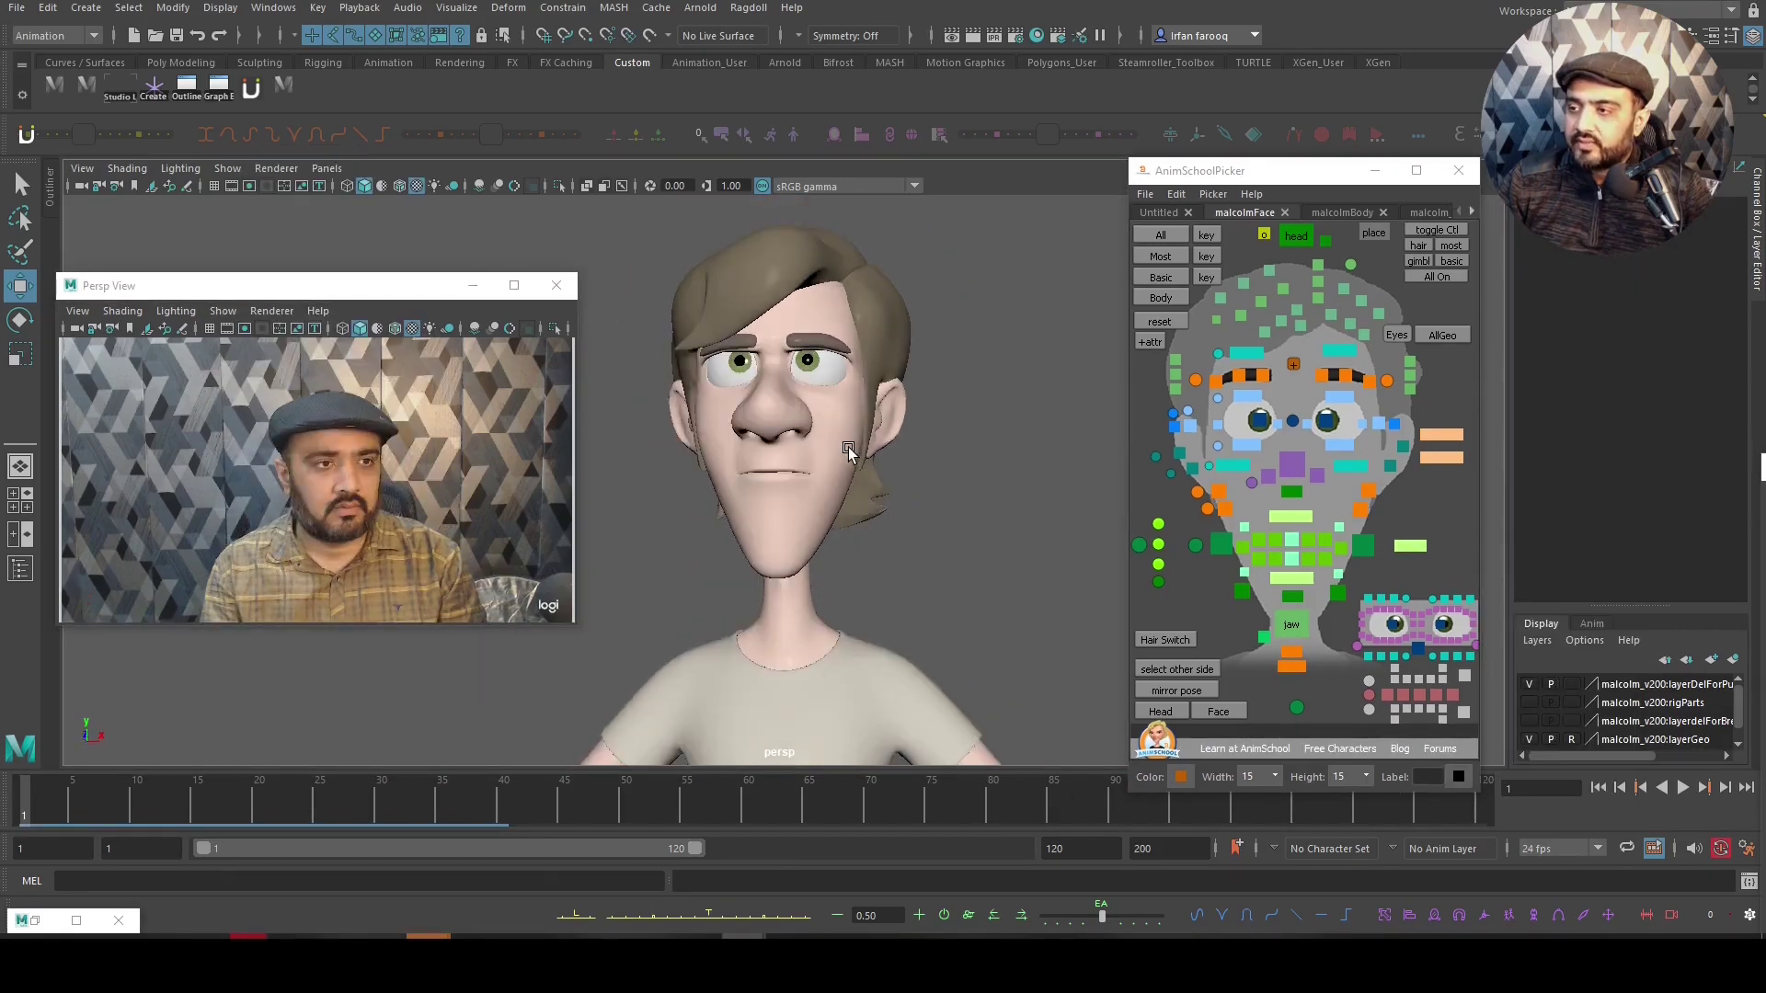
{"action": "left_click", "coordinate": [1253, 352]}
{"action": "left_click", "coordinate": [1338, 351], "text": "shift"}
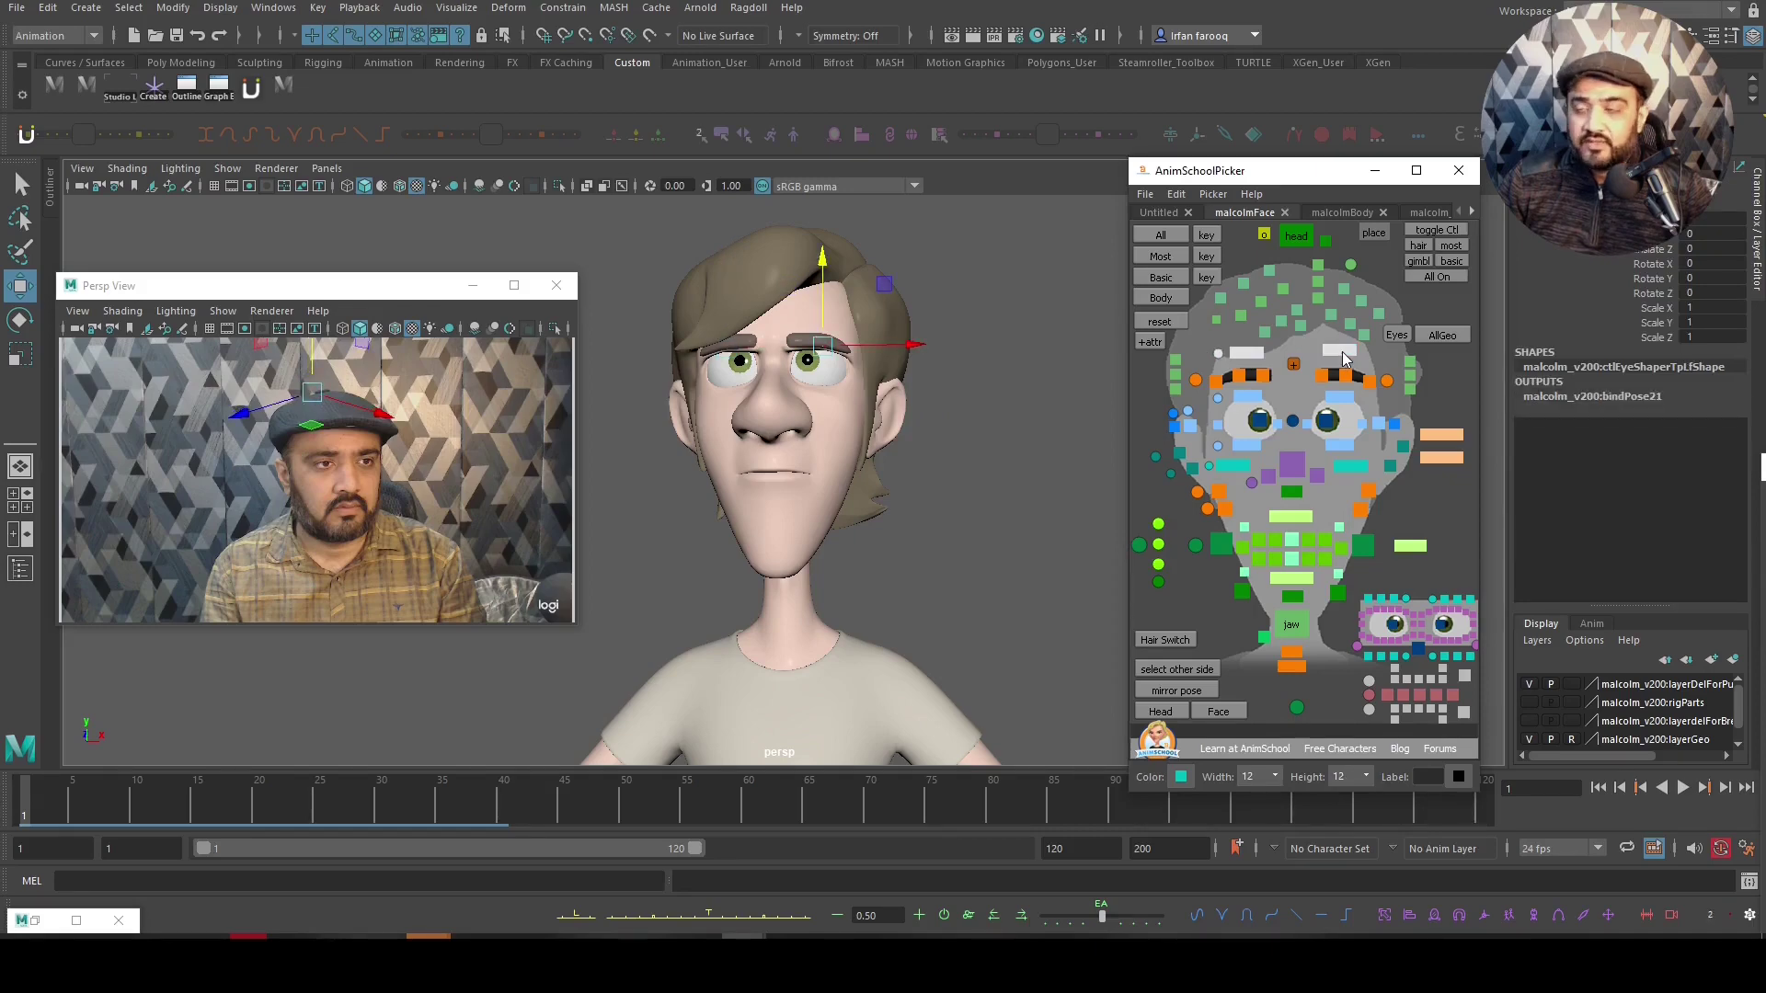
{"action": "key", "text": "ctrl+s"}
{"action": "left_click", "coordinate": [17, 7]}
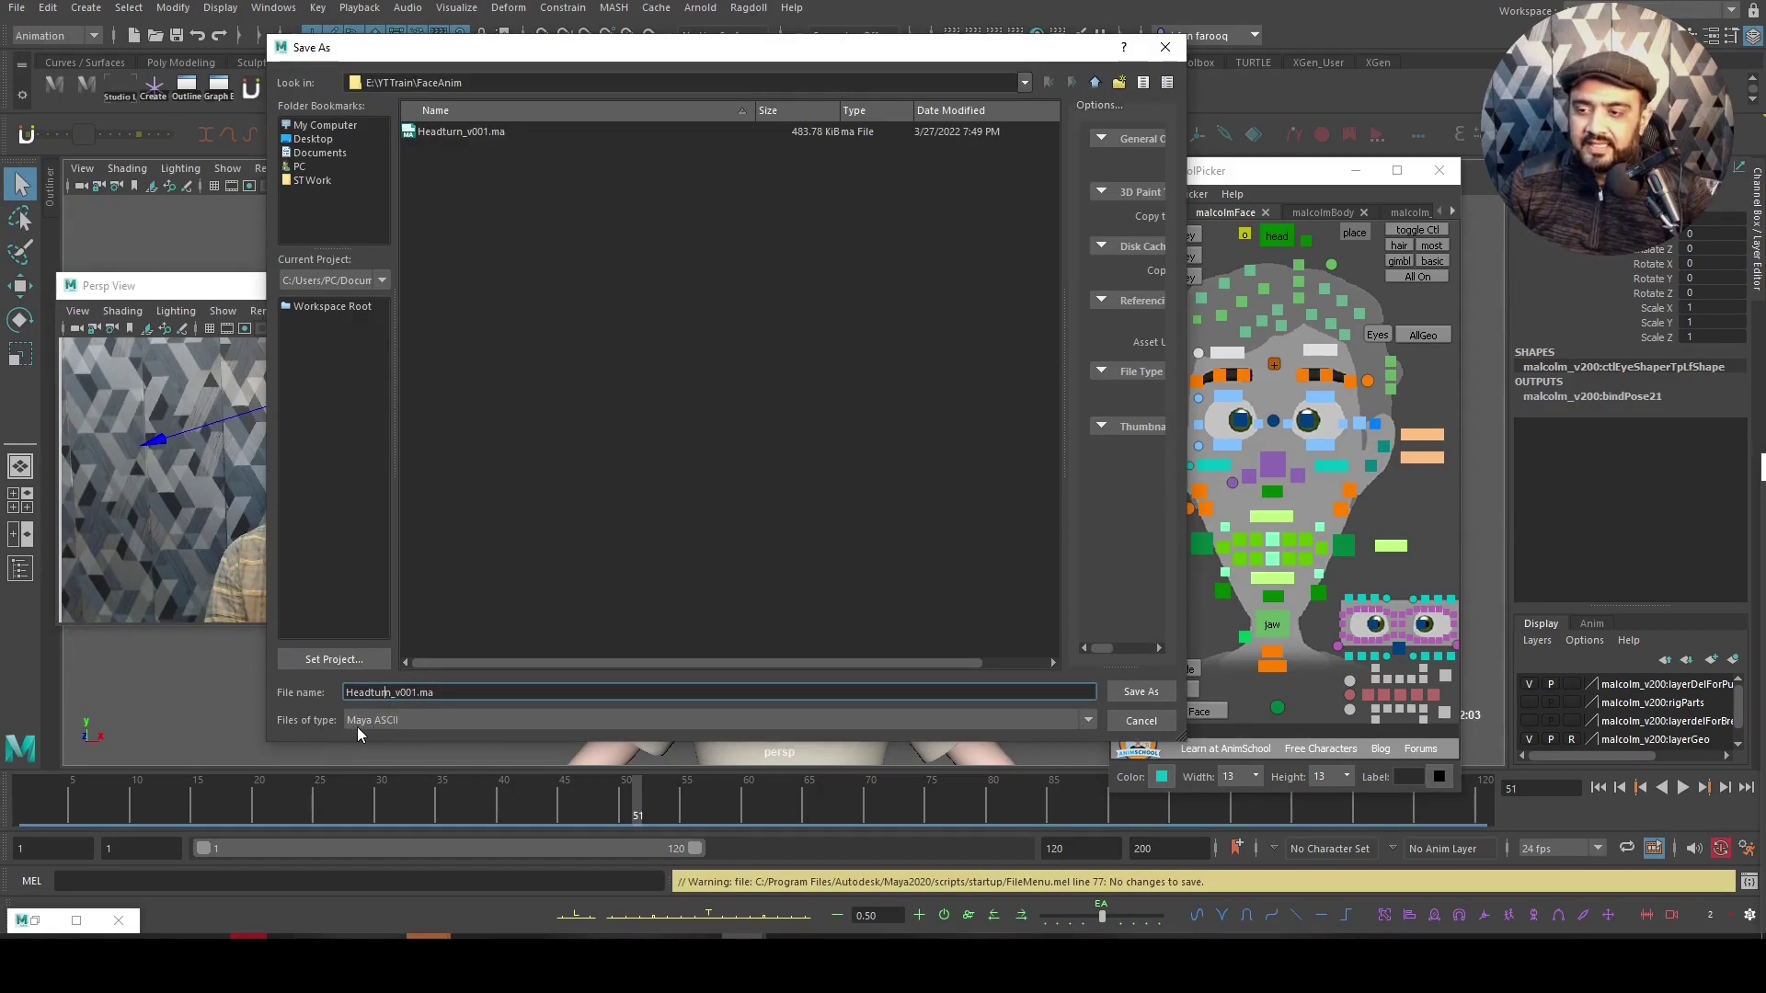
Overwrite Headturn_v001.ma in the FaceAnim folder as Maya ASCII, then step forward a few frames
{"action": "left_click", "coordinate": [1130, 692]}
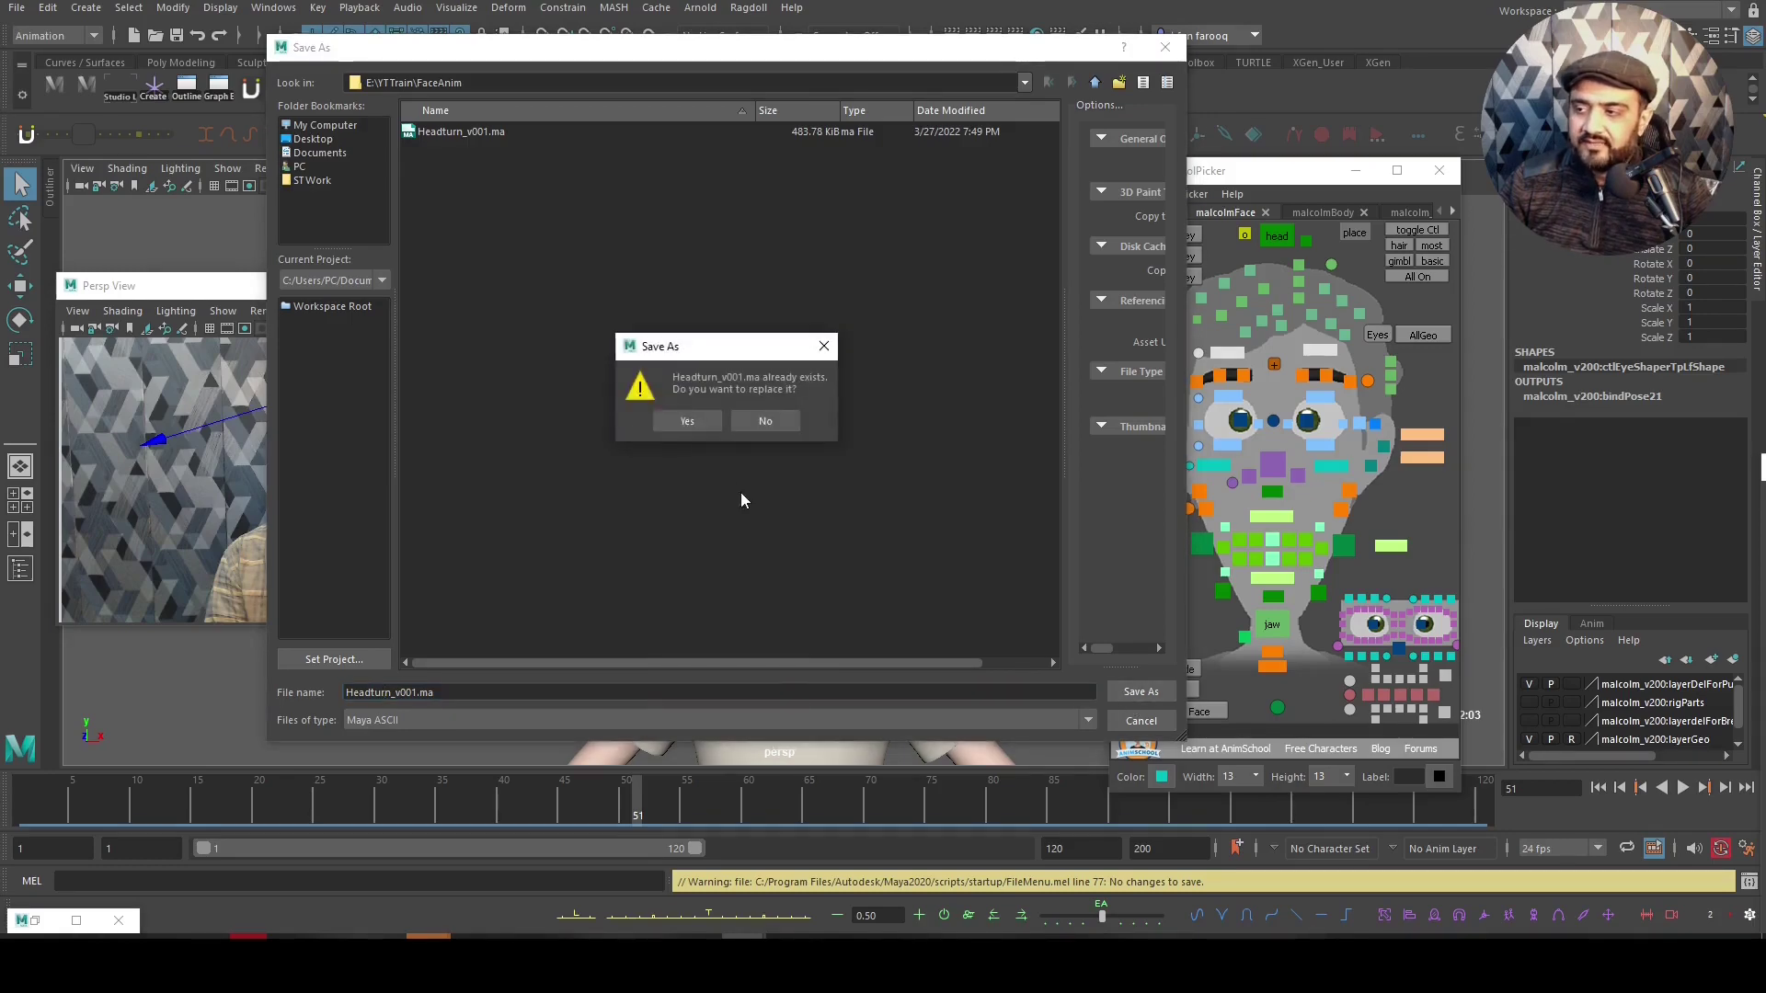
{"action": "left_click", "coordinate": [686, 420]}
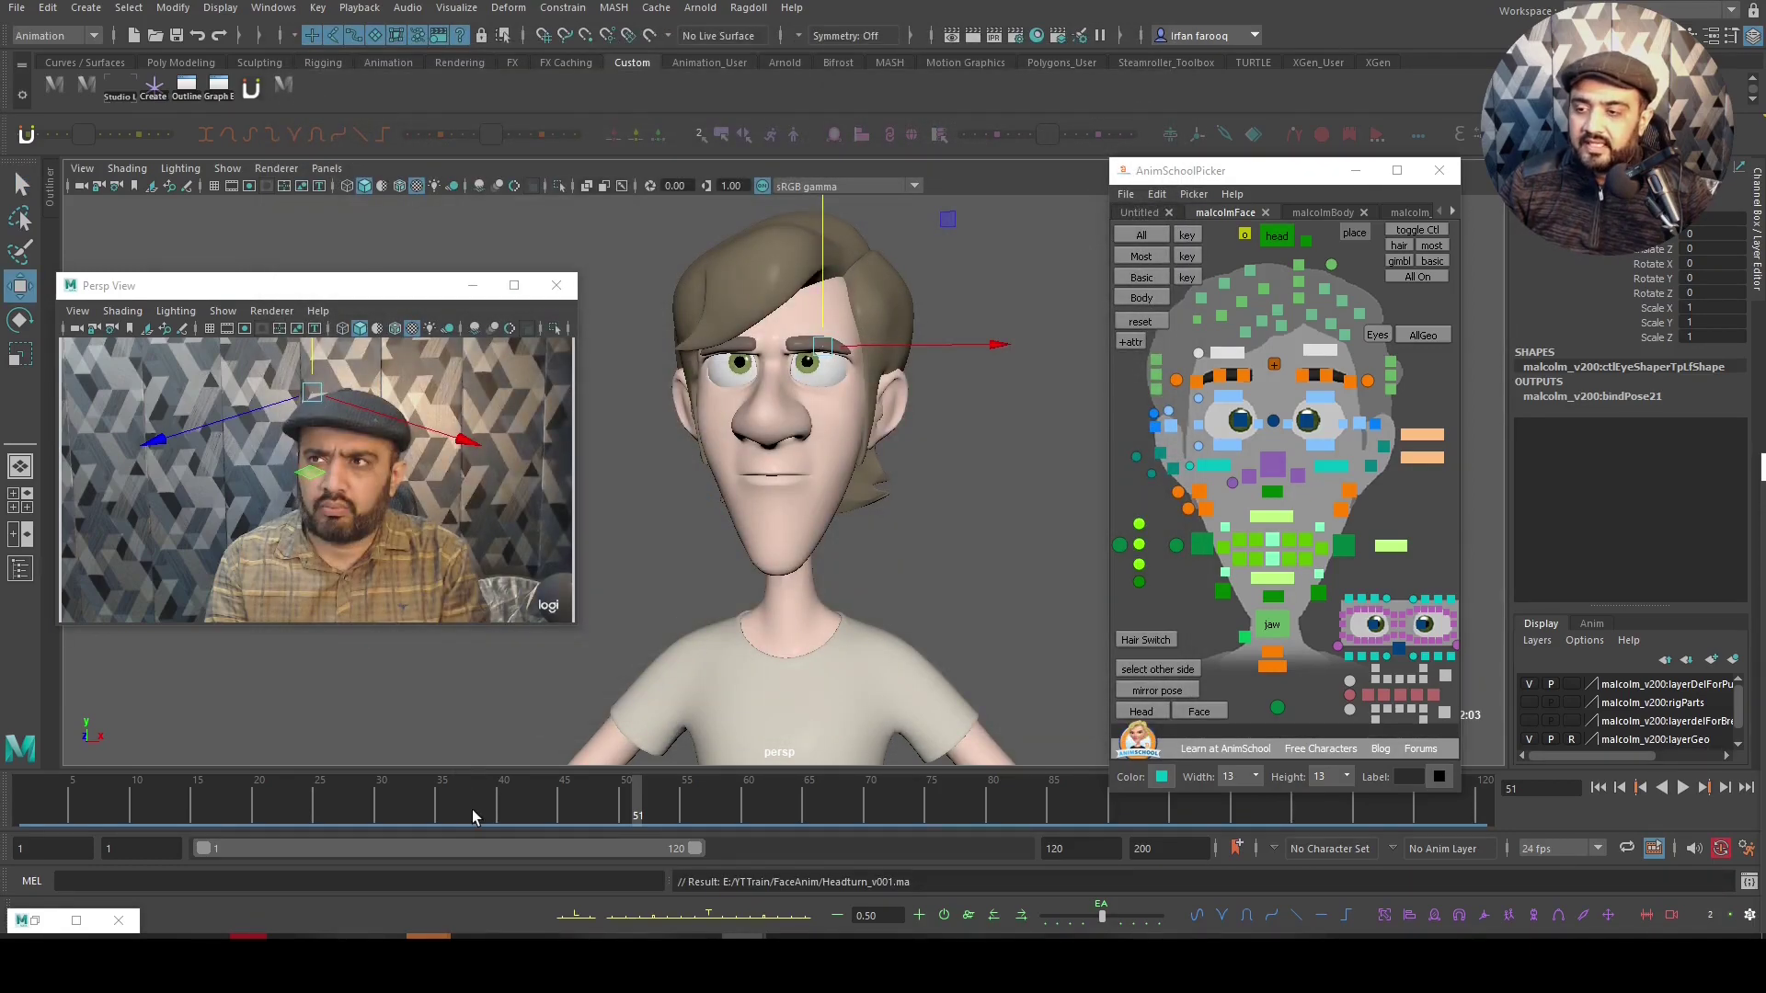
{"action": "key", "text": "alt+period"}
{"action": "key", "text": "alt+period"}
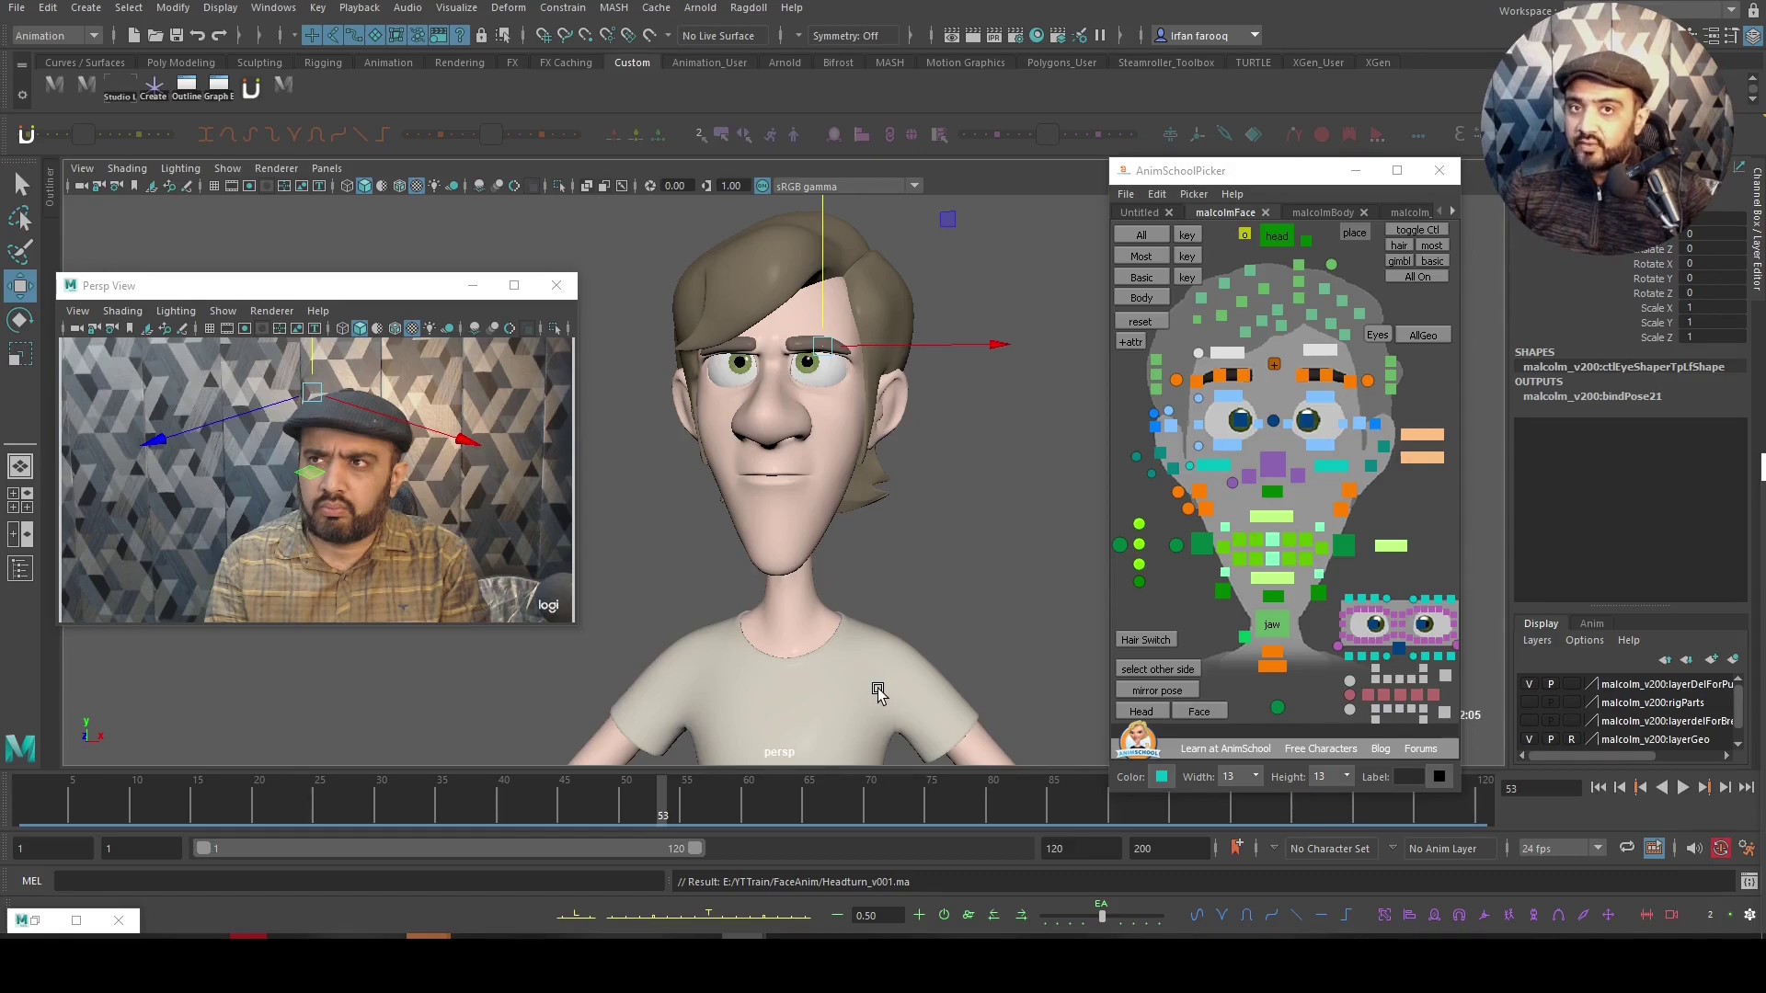
Play back the head-turn reference beside Malcolm and enlarge the AnimSchoolPicker window vertically
{"action": "key", "text": "alt+v"}
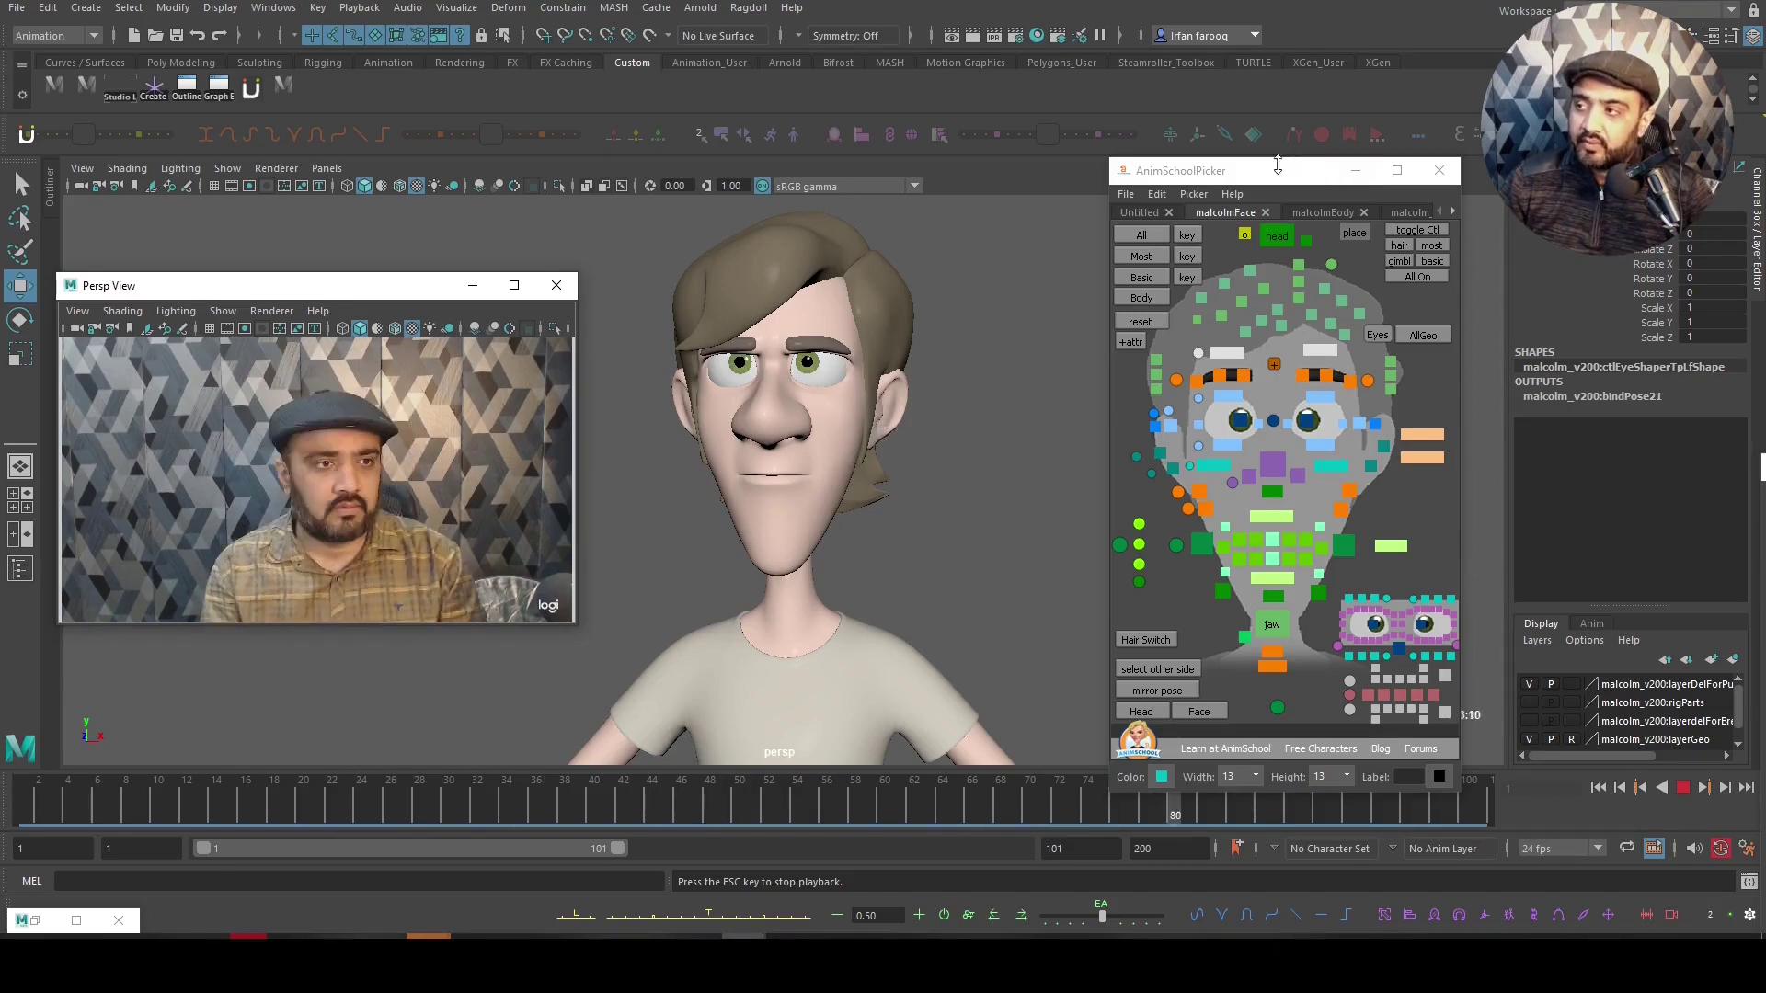
{"action": "left_click_drag", "start_coordinate": [1271, 162], "coordinate": [1271, 133]}
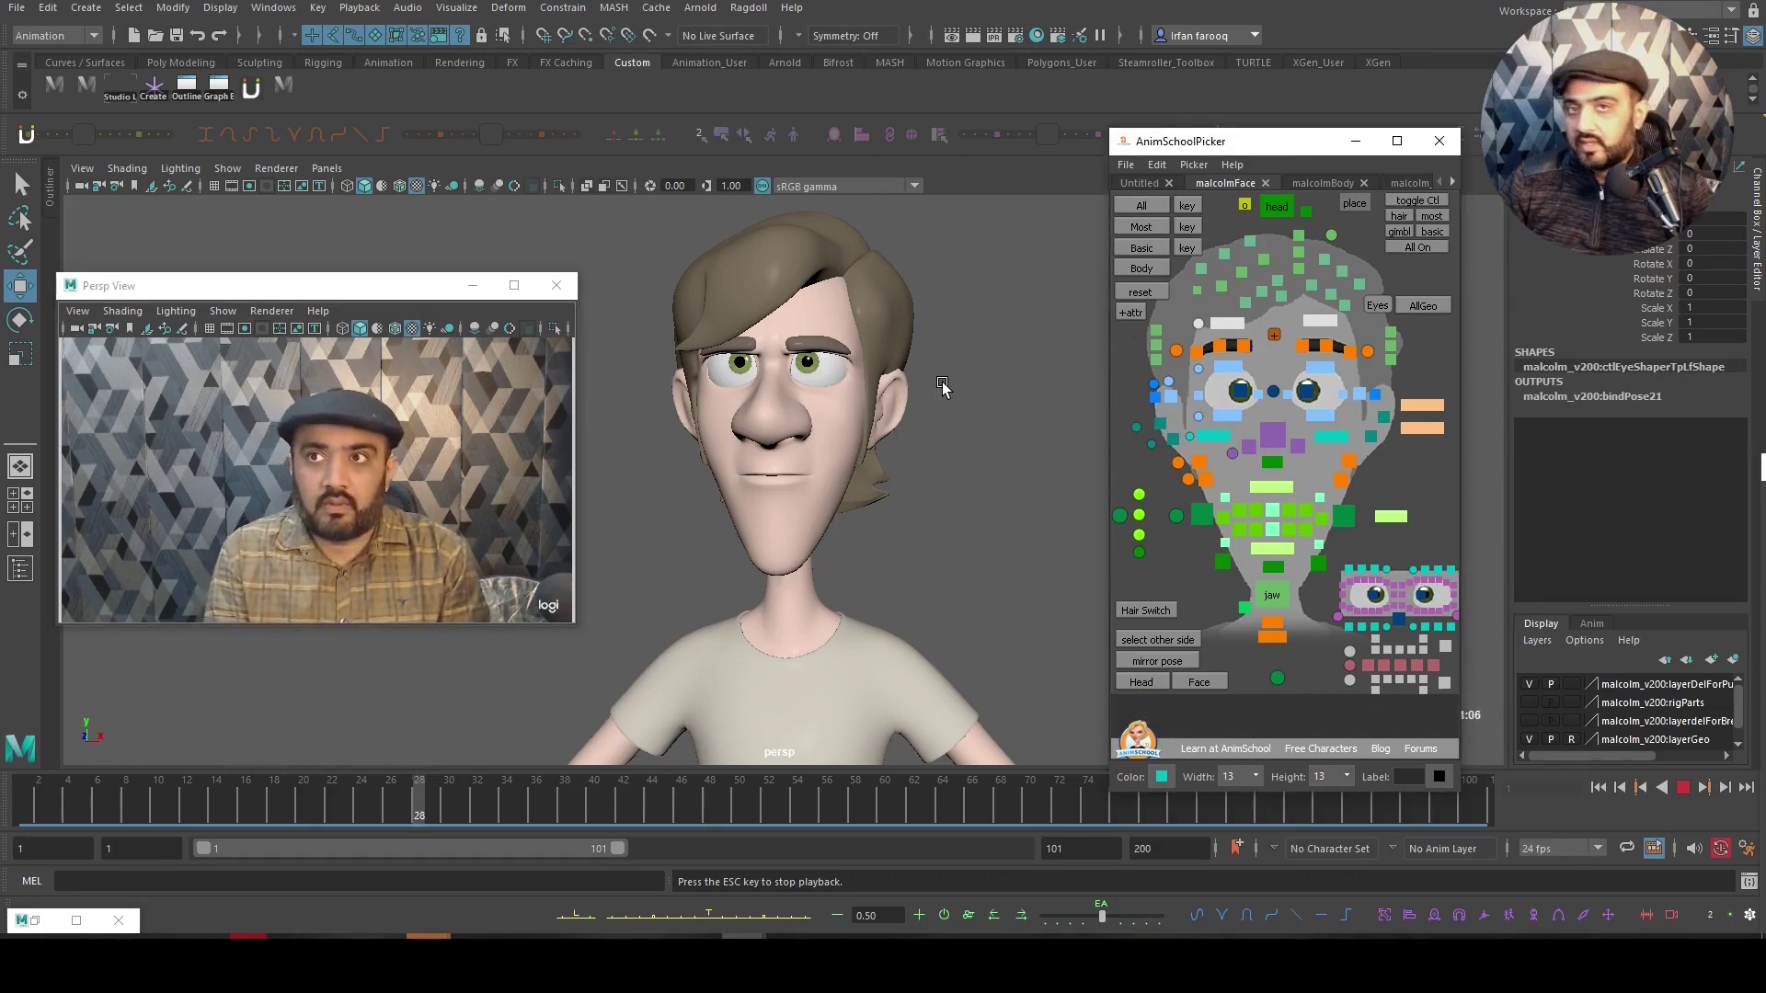